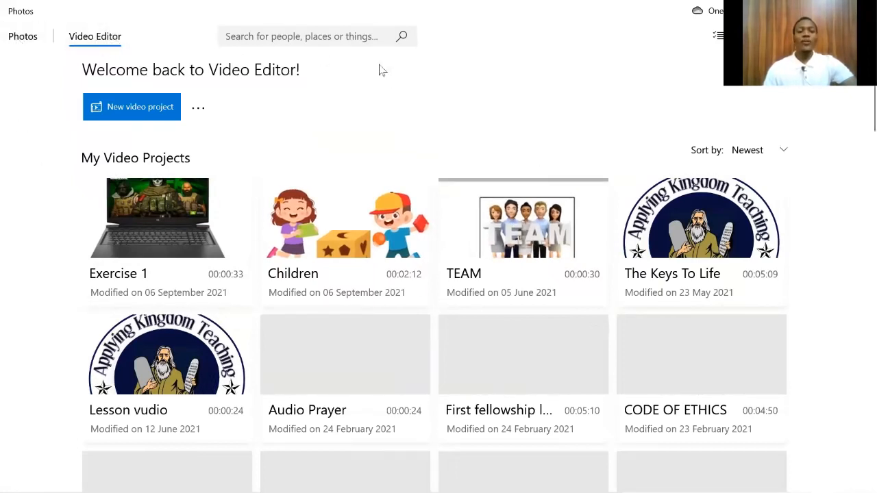
scroll(582, 206, "down", 7)
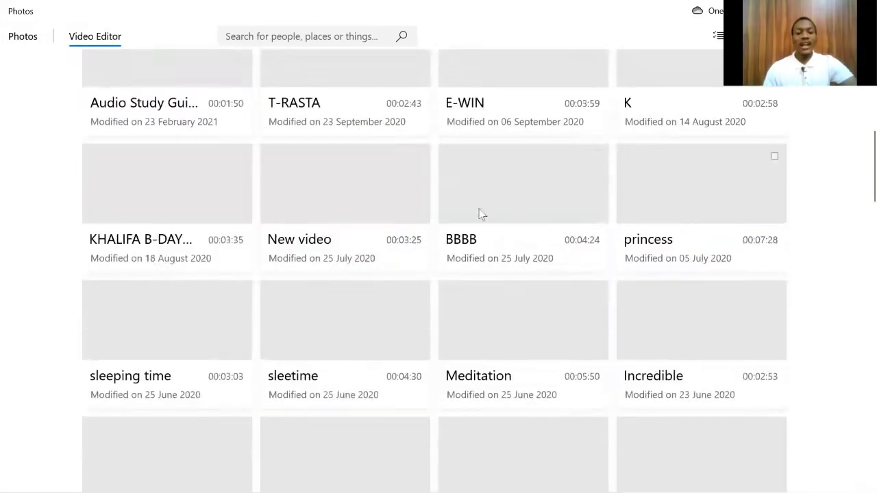
scroll(411, 220, "up", 5)
scroll(332, 240, "down", 11)
scroll(271, 256, "up", 13)
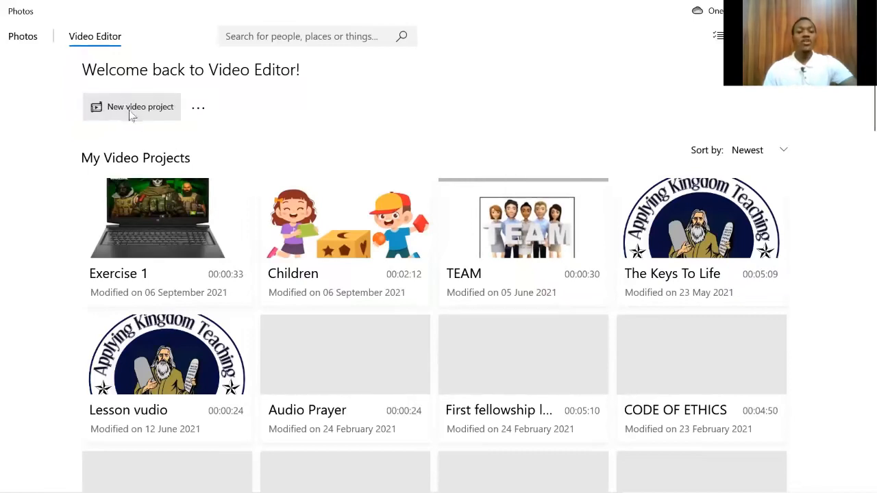
left_click(199, 108)
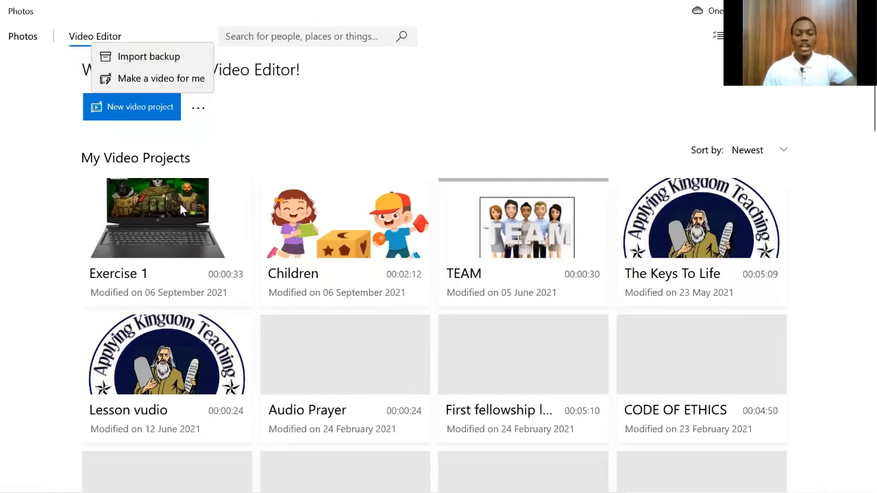
left_click(252, 120)
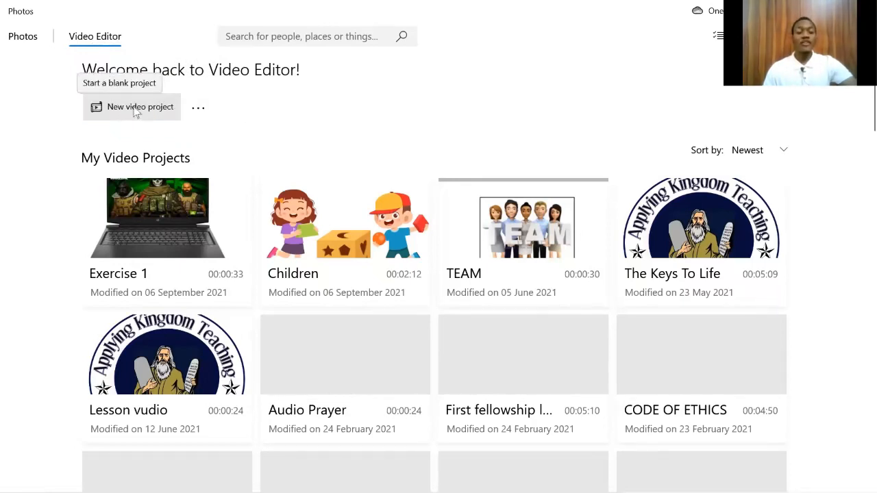
Step: Create a blank video project named "First Project for today"
left_click(135, 112)
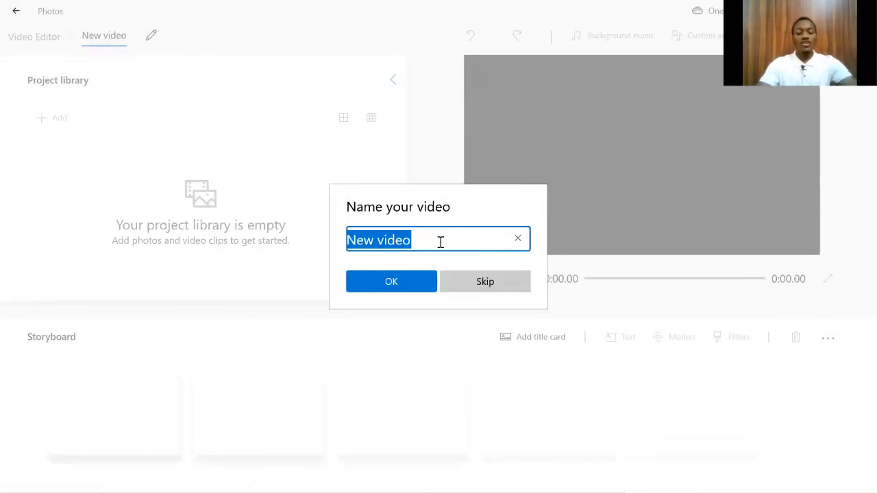
key("BackSpace")
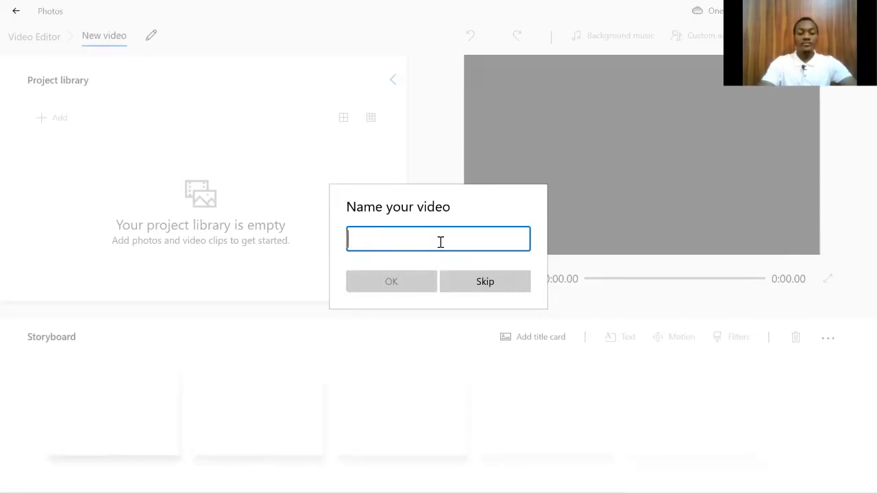
type("First ")
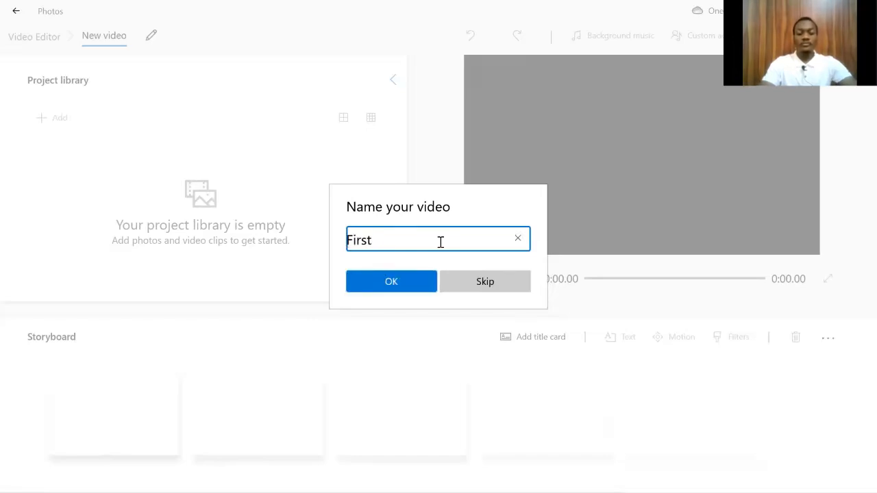
type("Project")
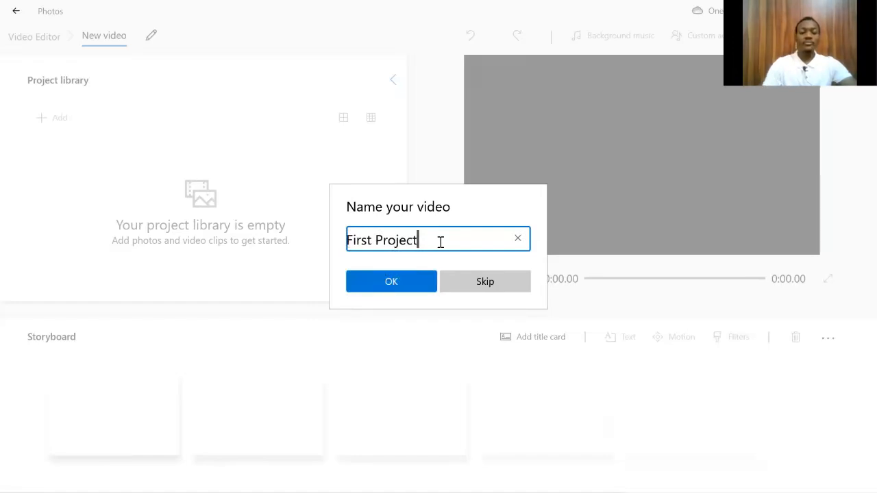
type(" for today")
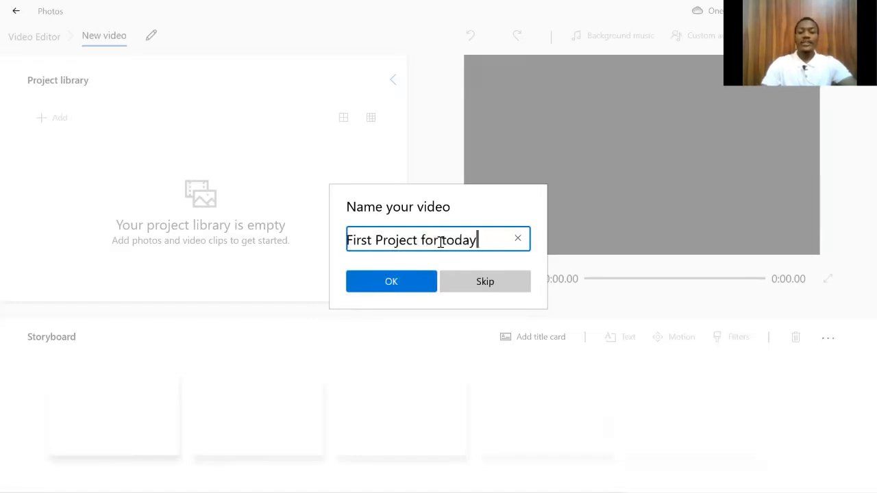
key("Return")
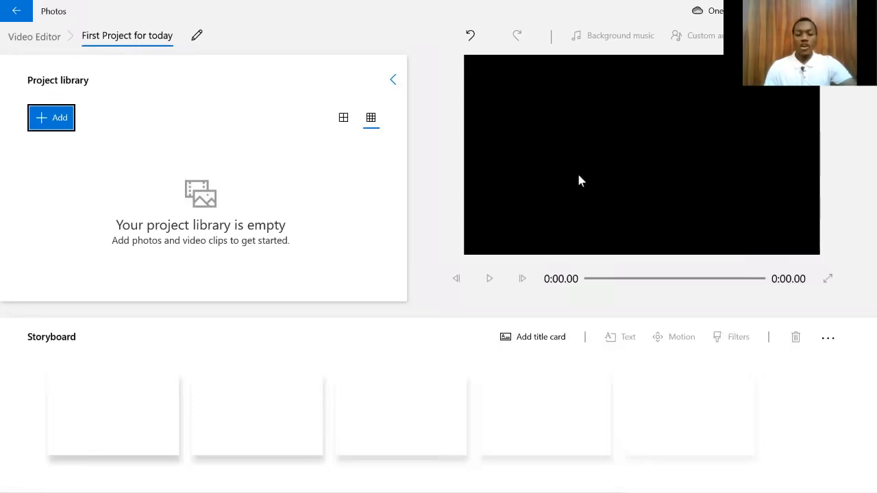
Step: Start adding media to the project library from this PC and open the B-DAY-PHOTOS folder in Pictures
left_click(52, 120)
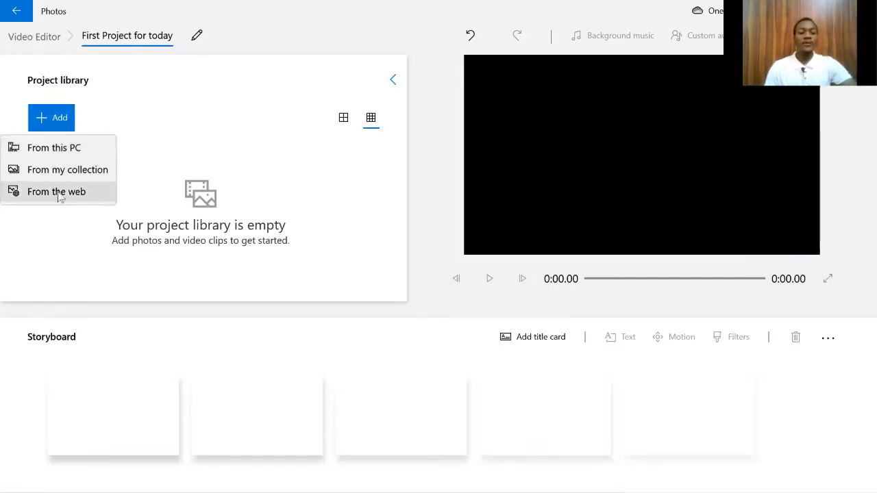
left_click(55, 155)
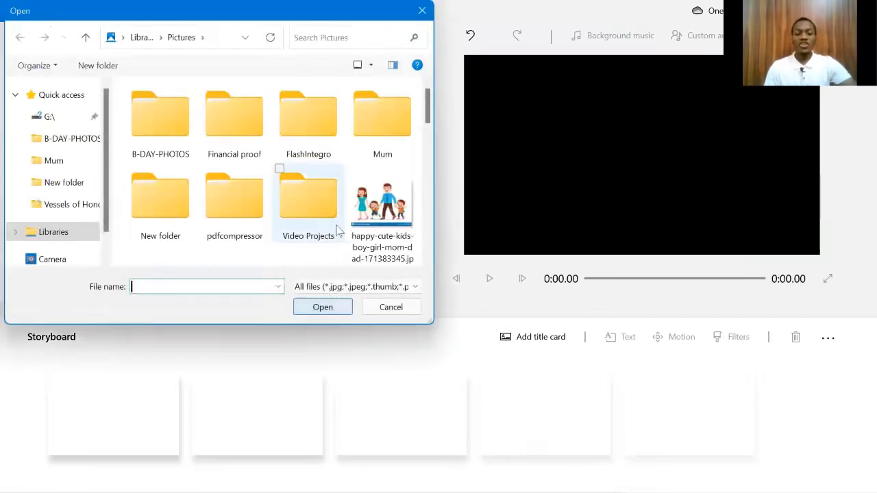
double_click(167, 113)
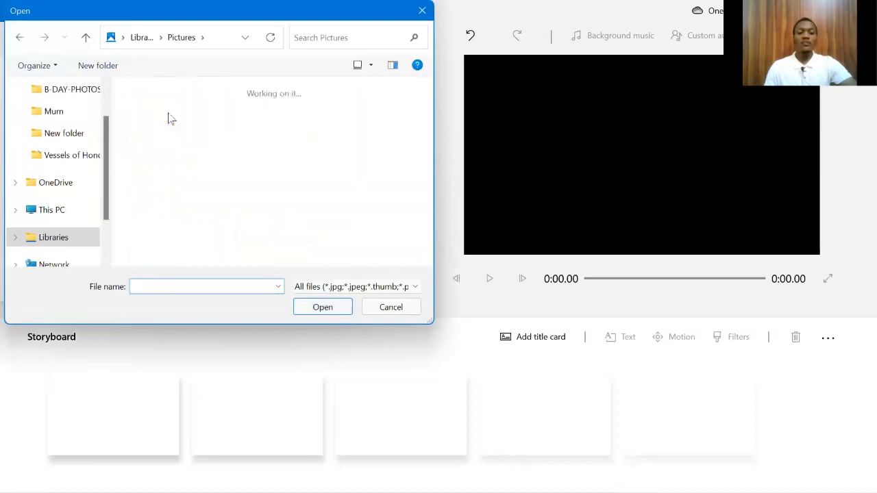
Step: Select the ornate A, K and J images, the yellow 3D letter B and the gothic letter J for import
left_click(133, 89)
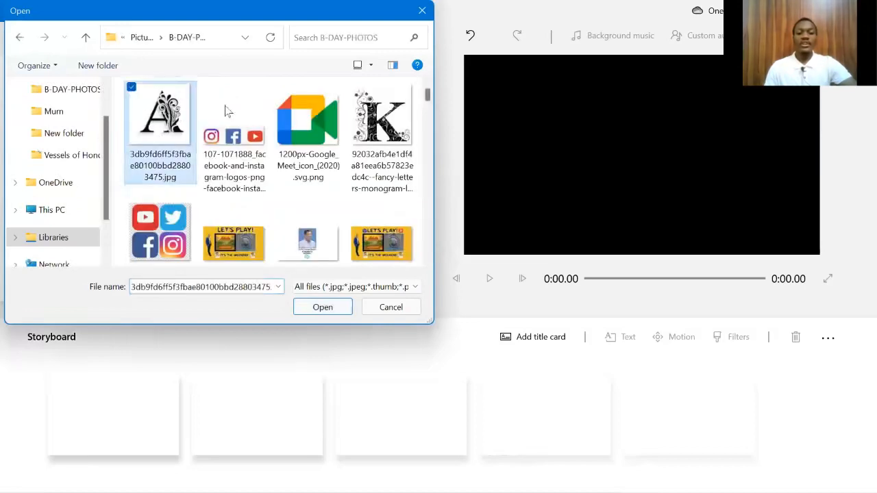
left_click(354, 87)
scroll(347, 107, "down", 2)
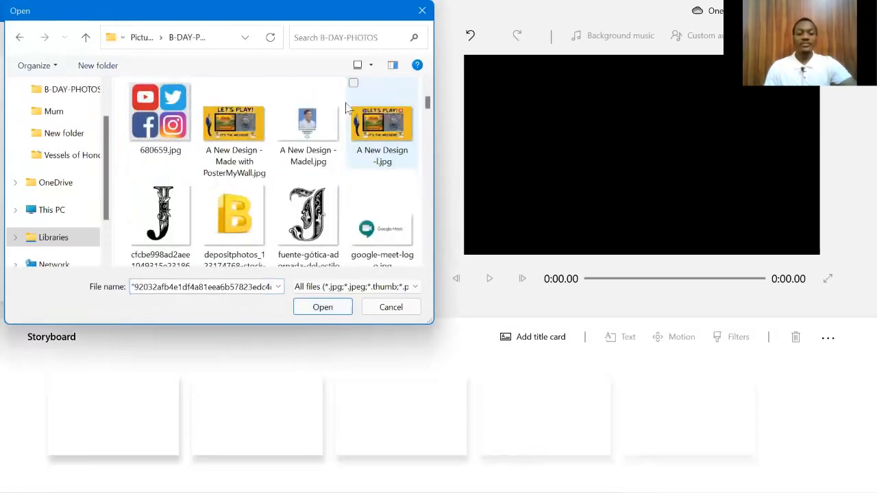
left_click(135, 186)
scroll(137, 182, "down", 1)
left_click(206, 158)
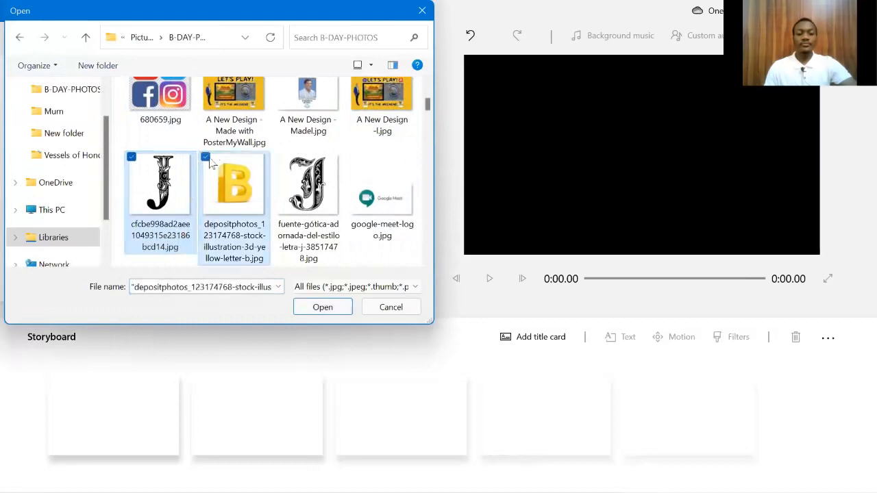
left_click(279, 157)
Step: Add J.jpg, the istockphoto letter B, unnamed.jpg and R (1).jpg to the selection and import all selected images into the project library
scroll(280, 156, "down", 2)
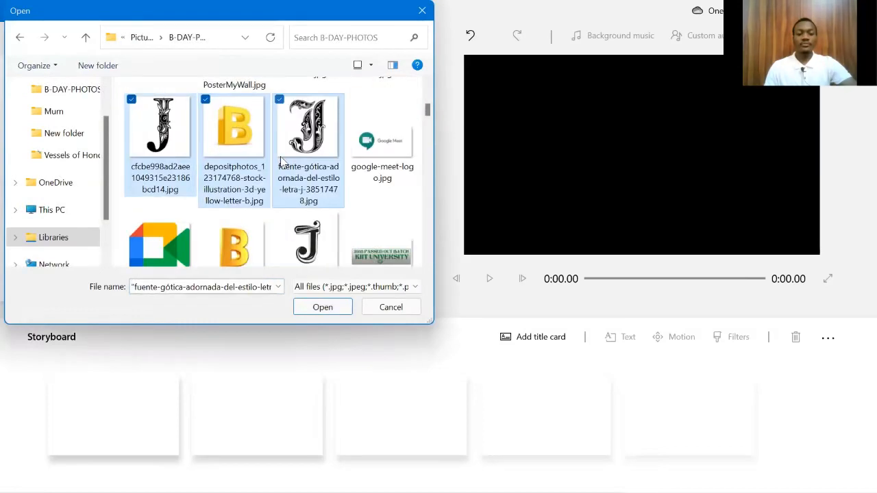
left_click(280, 200)
scroll(288, 205, "down", 1)
left_click(206, 168)
scroll(251, 192, "down", 1)
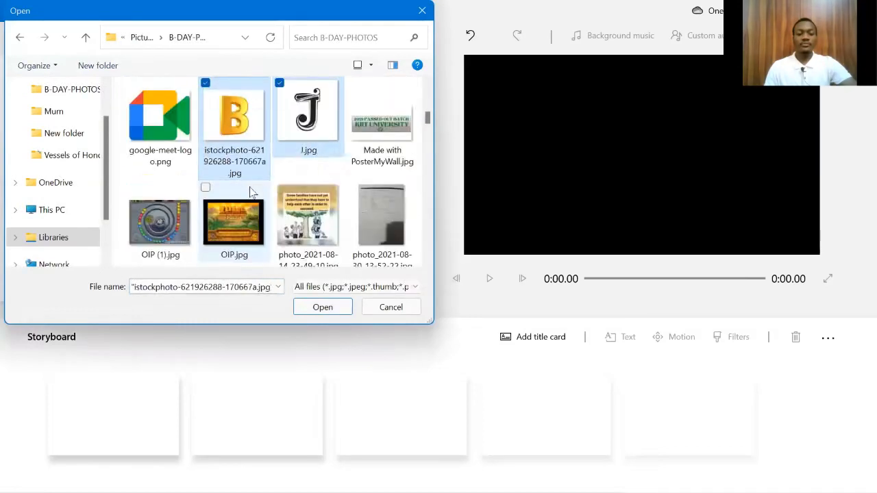
scroll(309, 199, "down", 2)
left_click(354, 187)
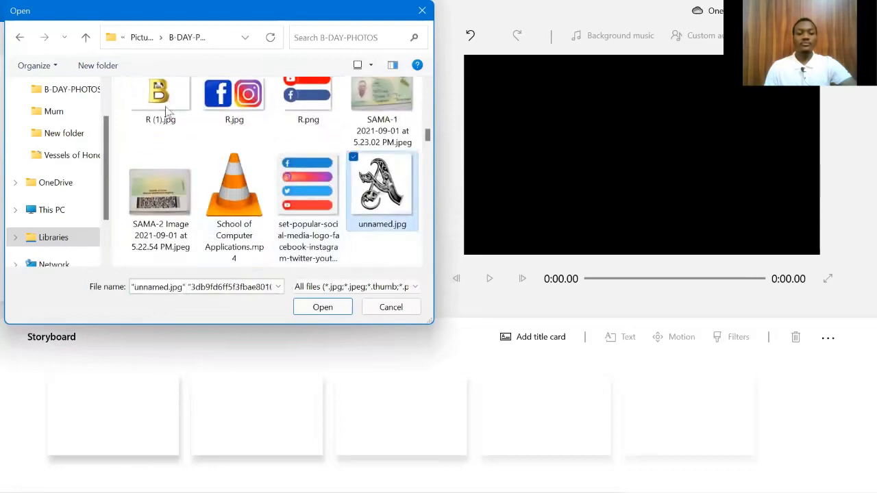
scroll(152, 98, "up", 1)
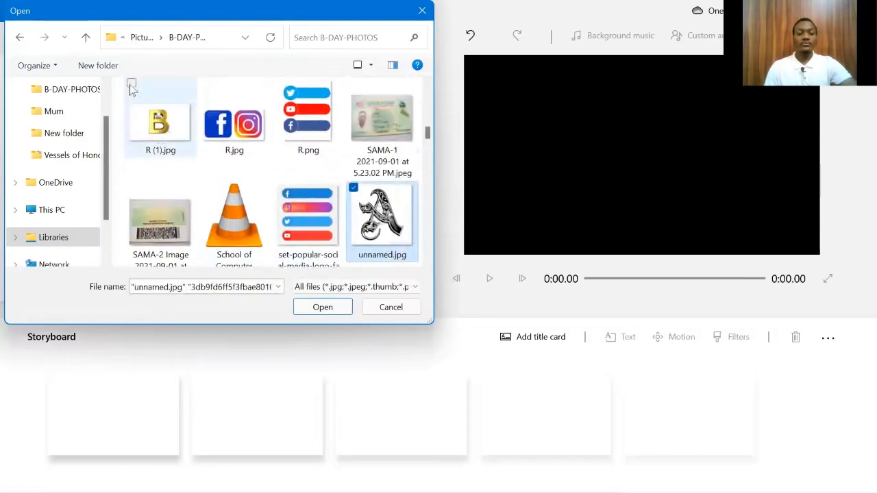
left_click(159, 115)
scroll(264, 137, "down", 4)
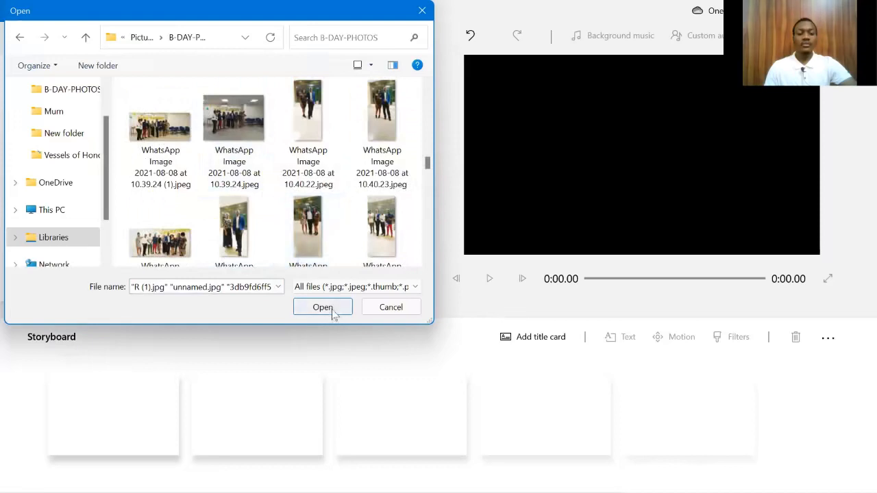
left_click(330, 309)
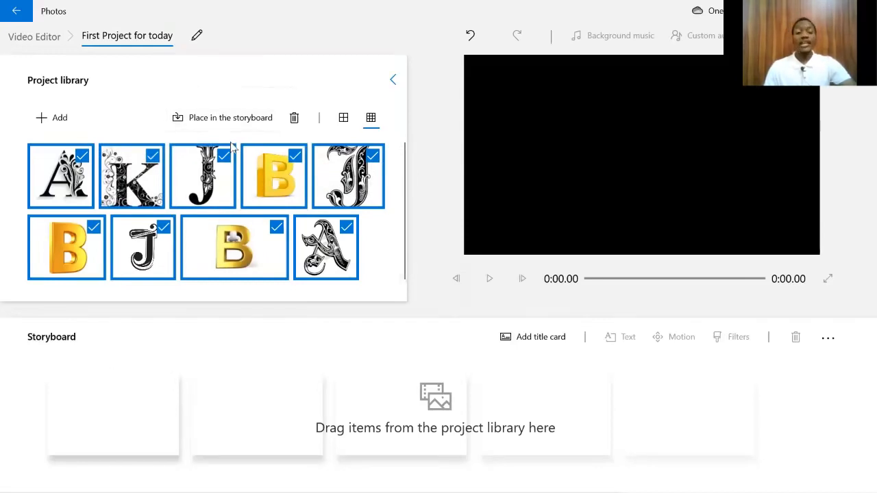
Step: Place all the imported letter images in the storyboard and play part of the video as a preview
left_click(218, 120)
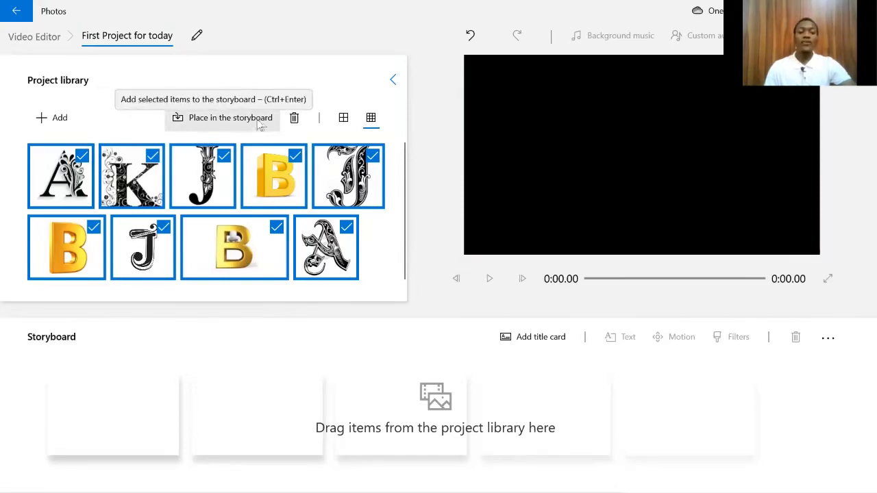
left_click(245, 124)
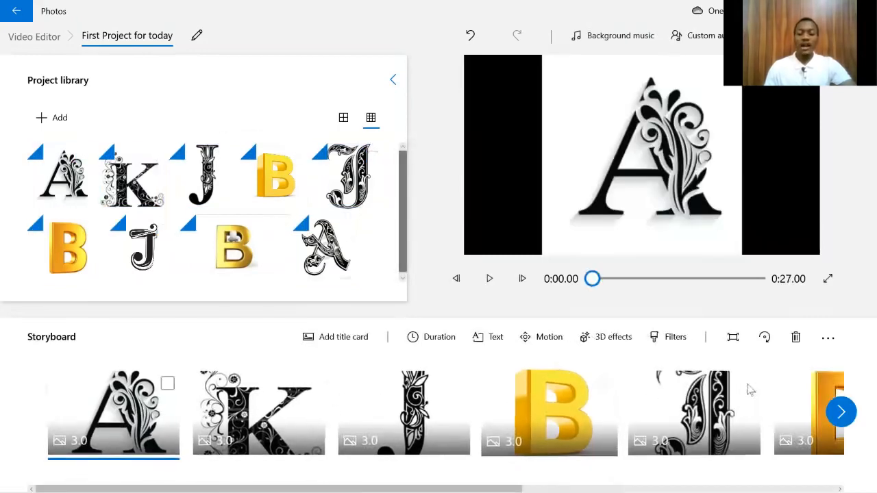
left_click(489, 279)
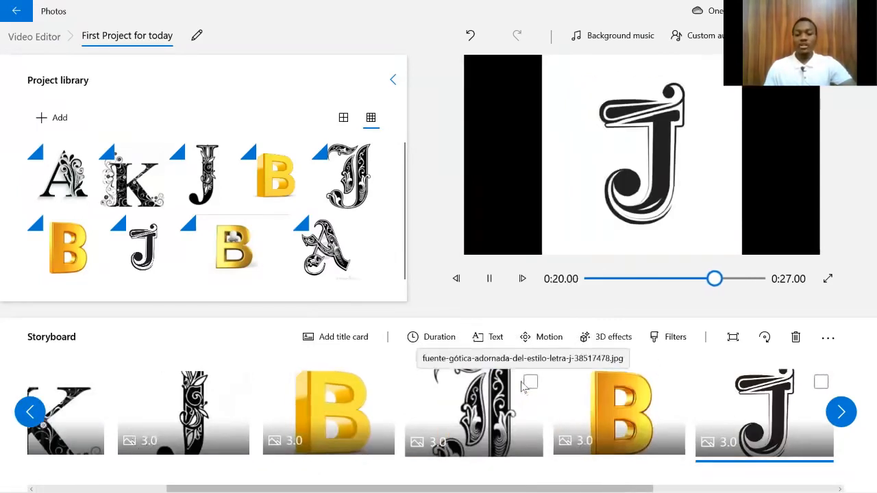
left_click(490, 279)
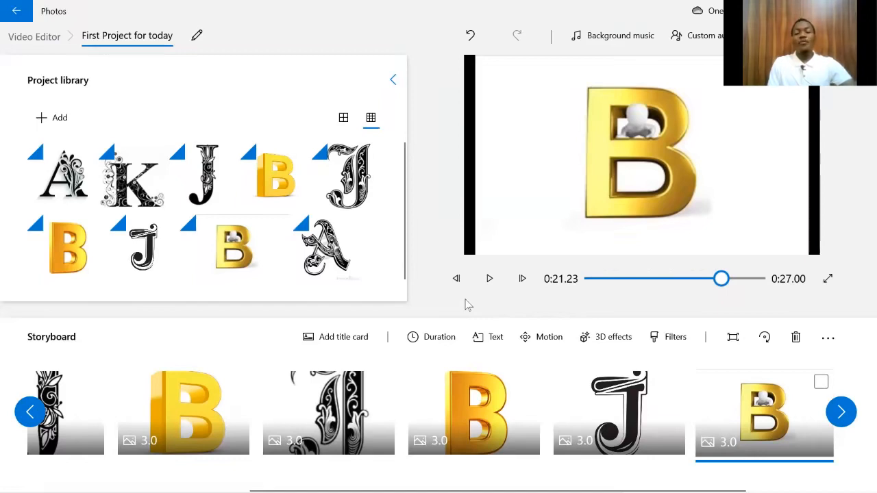
Step: Add a title card and move it to the beginning of the storyboard, before the ornate A image
left_click(343, 337)
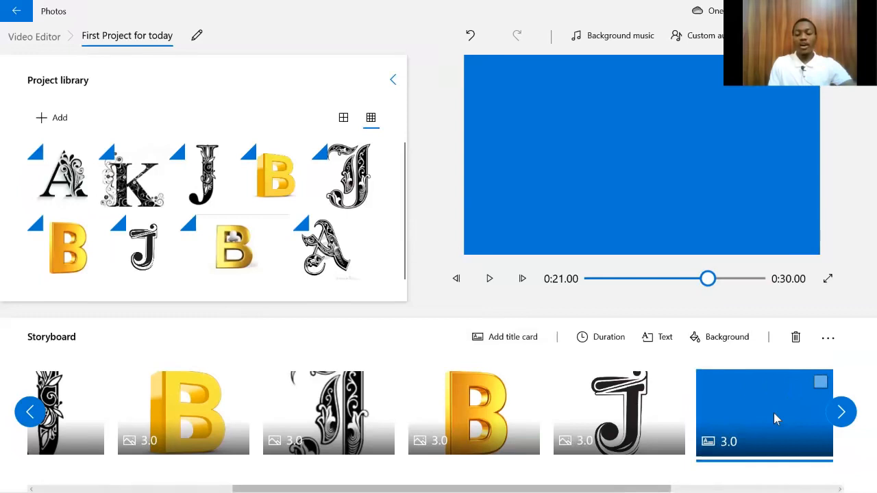
left_click_drag(773, 413, 153, 427)
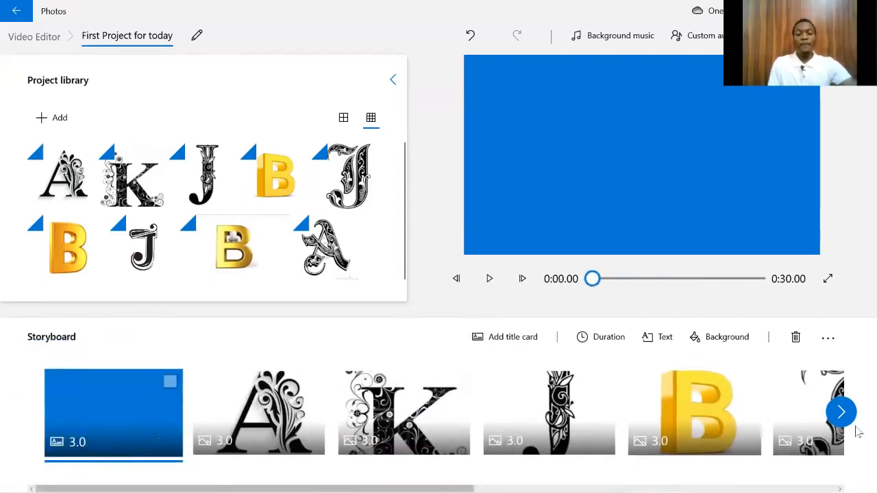
left_click(169, 385)
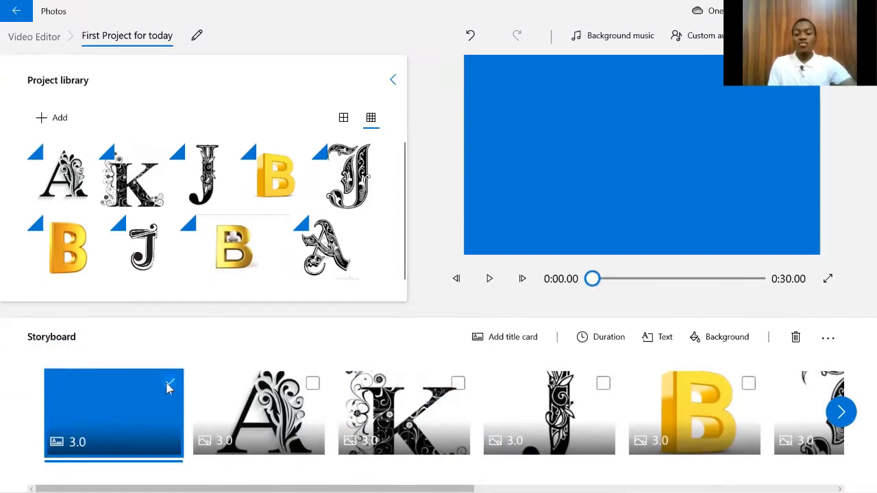
left_click(169, 383)
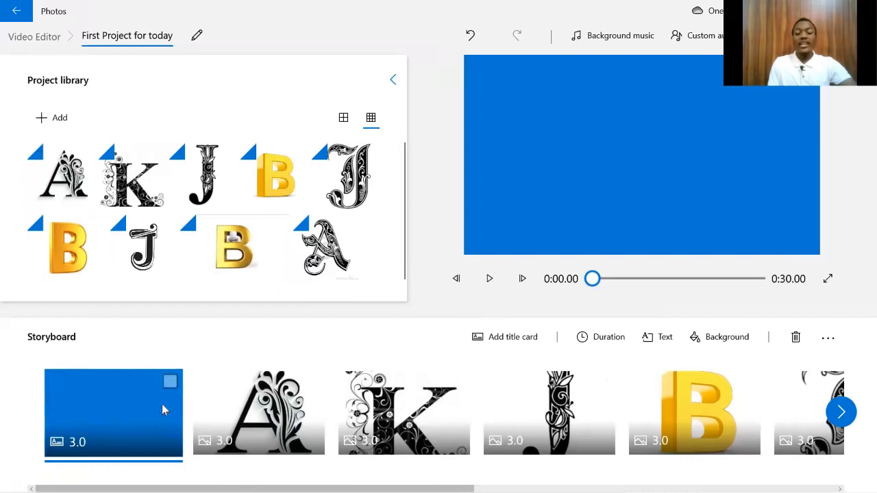
left_click(842, 403)
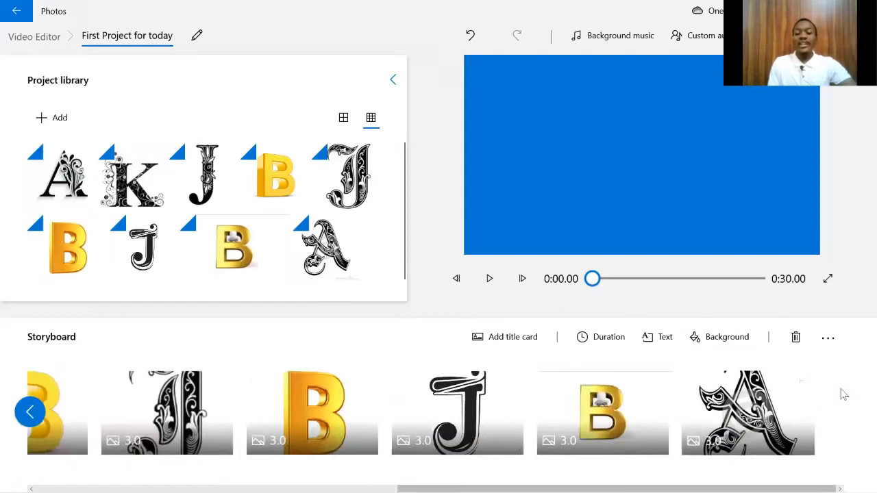
left_click(29, 412)
left_click(841, 411)
left_click(30, 411)
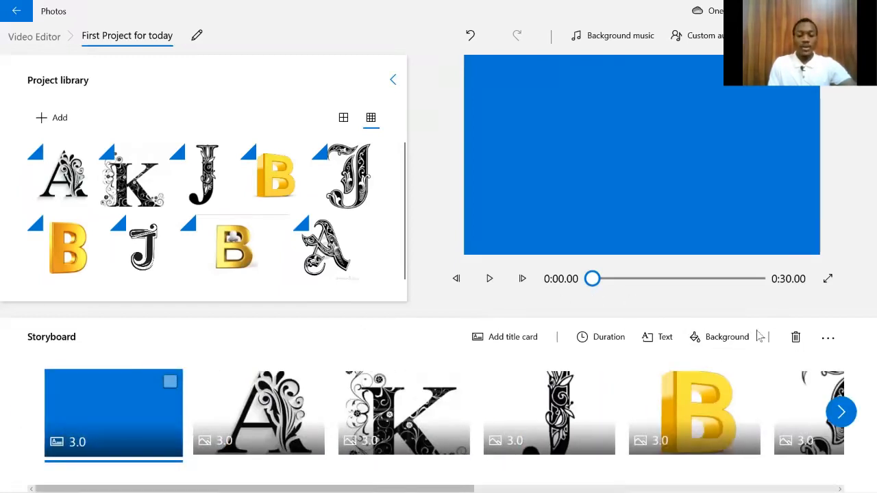
left_click(827, 337)
left_click(96, 391)
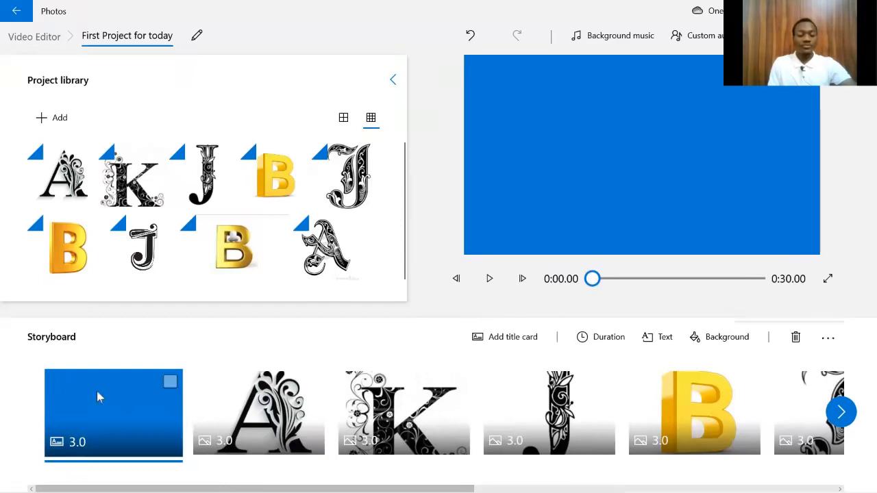
Step: Select the opening title card and insert another title card before it in the storyboard
left_click(169, 382)
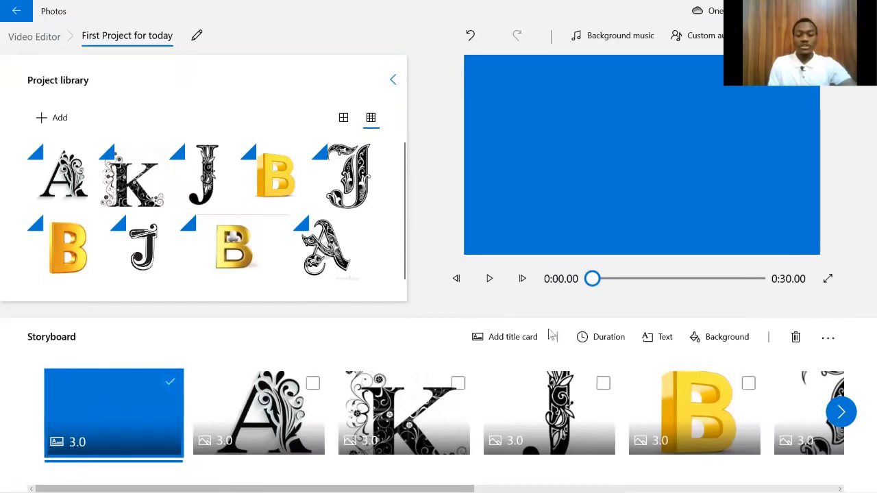
left_click(527, 337)
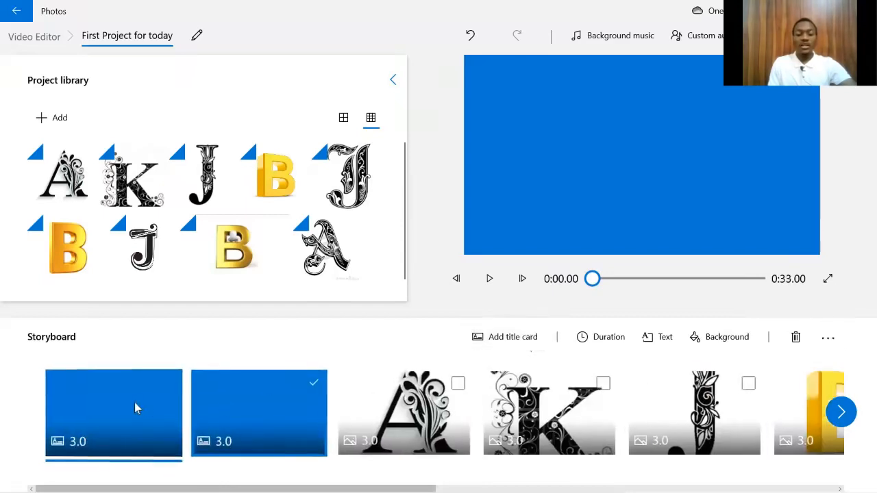
Step: Move the first of the two opening title cards to the end of the storyboard
left_click_drag(133, 402, 765, 431)
left_click(29, 411)
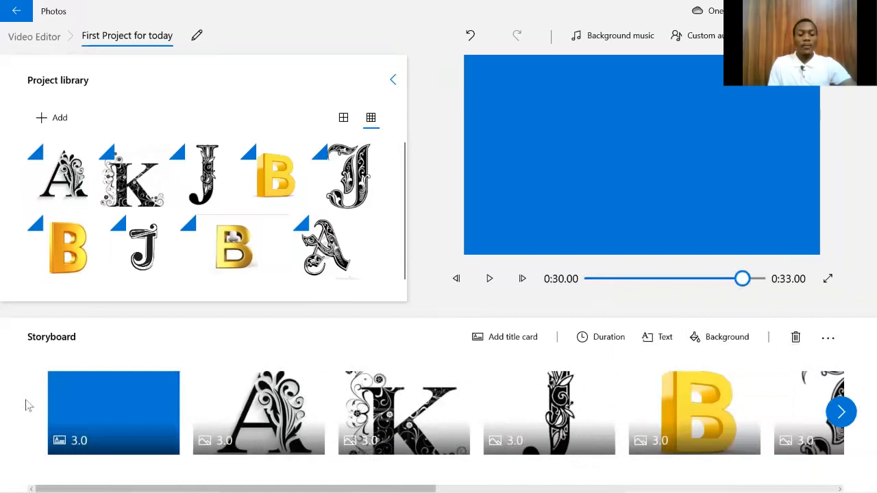
Step: Select the opening title card, open its text for editing and clear the default title
left_click(87, 413)
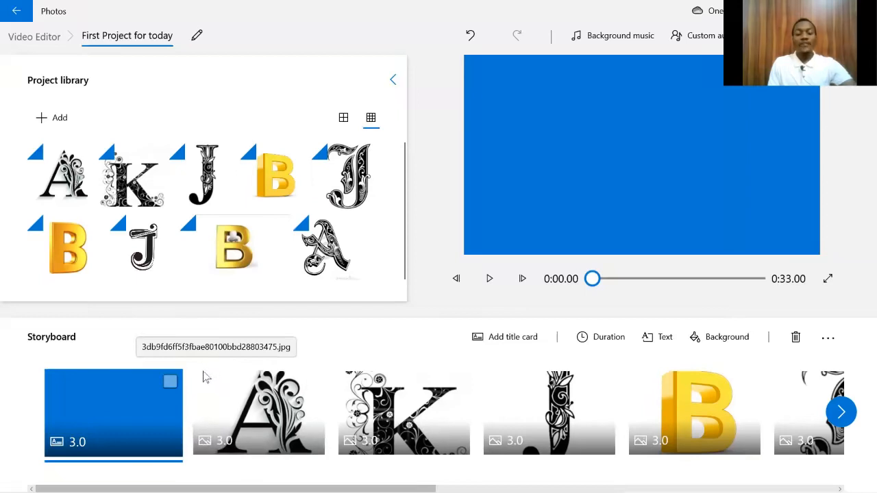
left_click(167, 382)
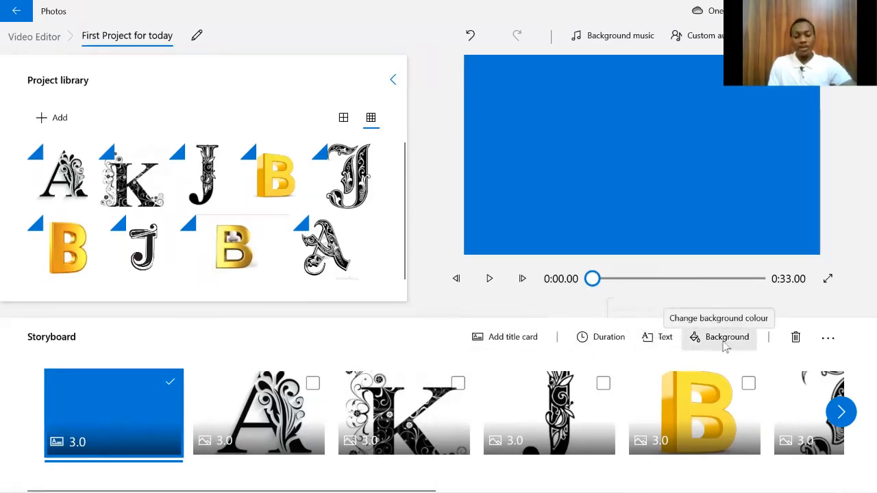
left_click(656, 337)
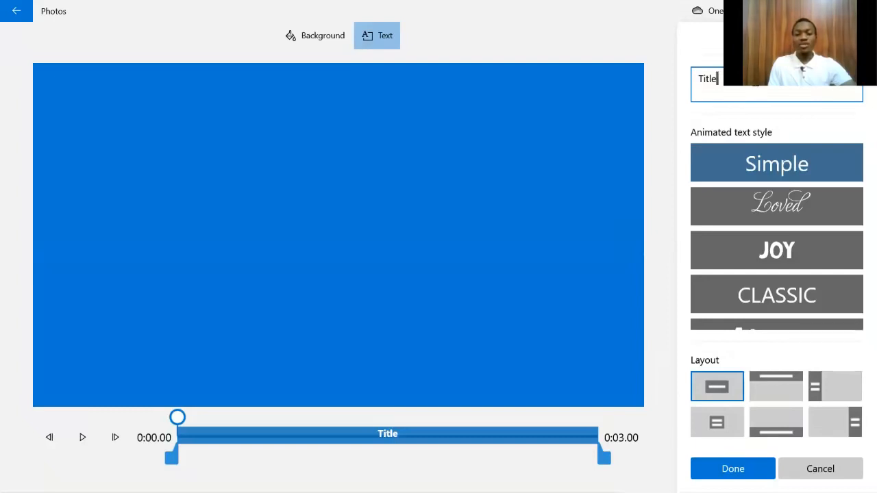
key("ctrl+a")
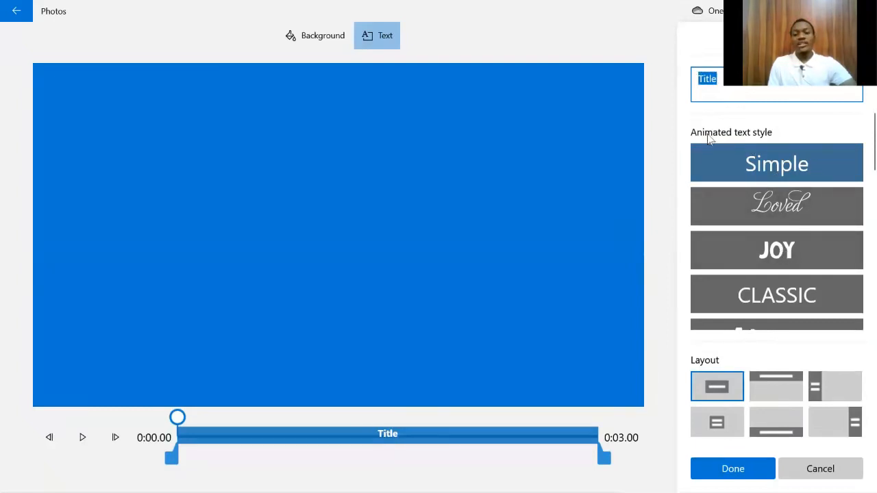
scroll(778, 142, "down", 10)
scroll(742, 166, "up", 3)
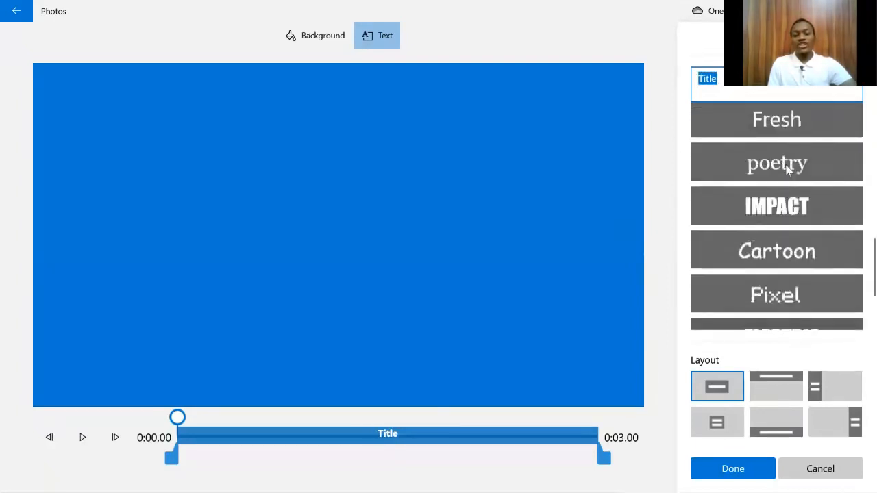
scroll(773, 167, "up", 8)
scroll(788, 171, "down", 5)
scroll(787, 165, "down", 5)
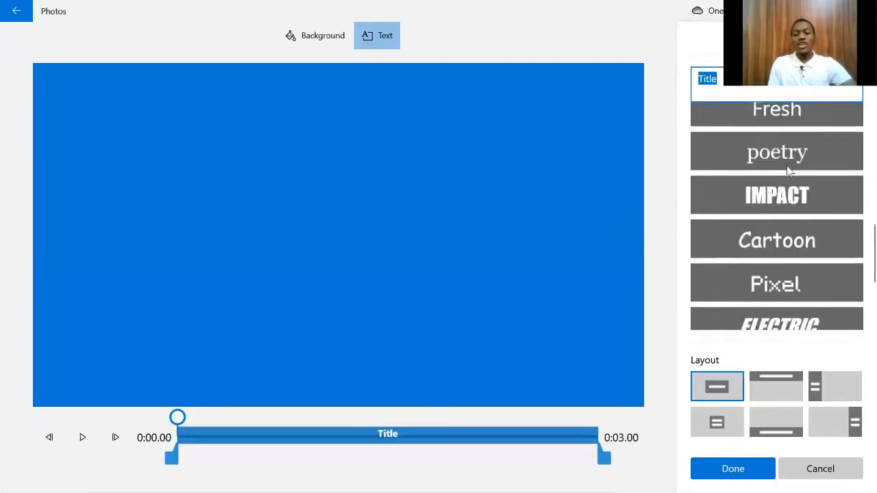
scroll(787, 167, "up", 10)
key("BackSpace")
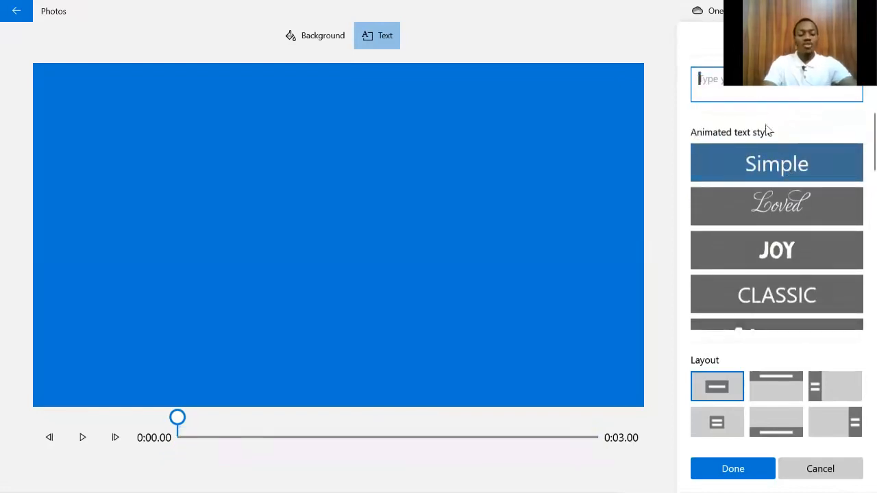
Step: Enter "English Letters" as the text of the opening title card
type("A")
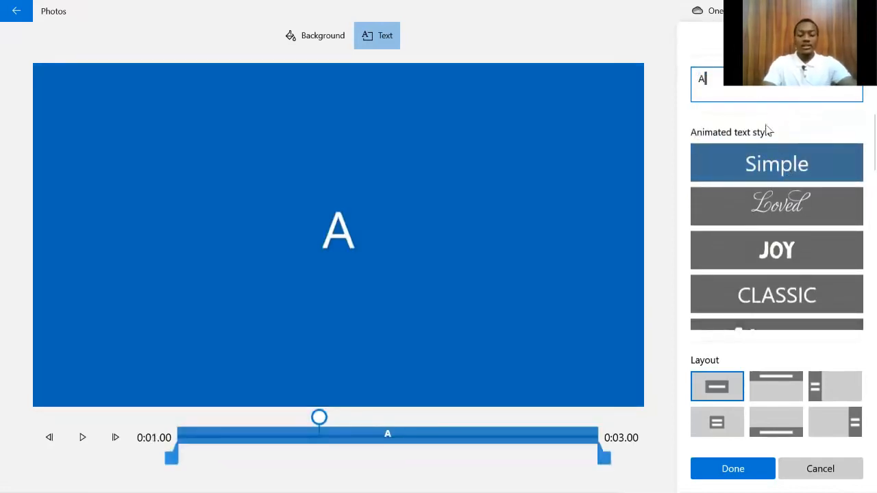
type("pha")
key("BackSpace")
key("BackSpace")
key("BackSpace")
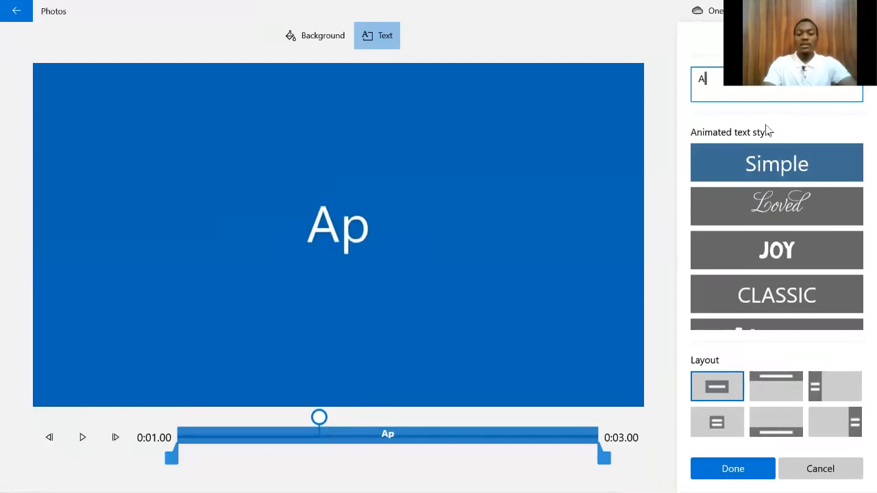
key("BackSpace")
type("En")
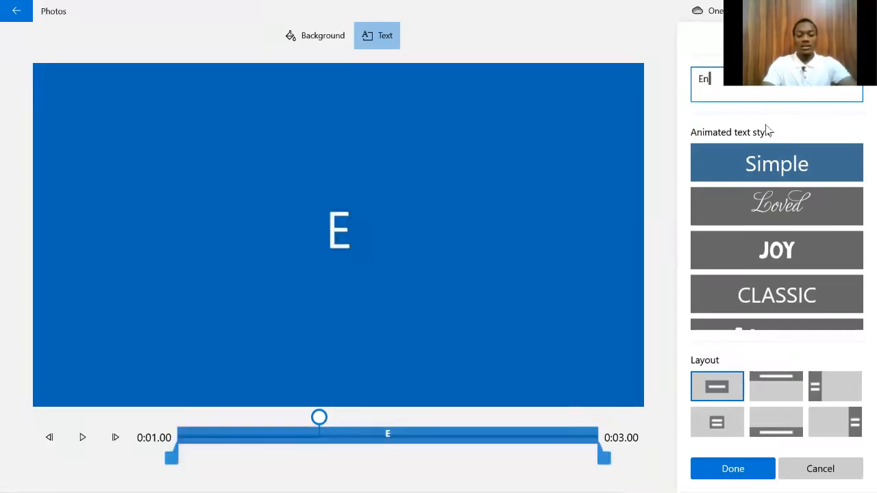
type("glist")
key("BackSpace")
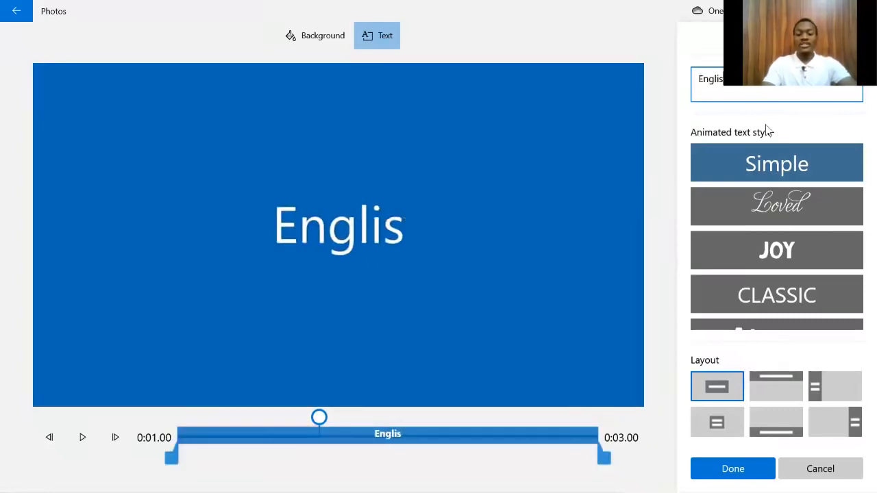
type("h Letters")
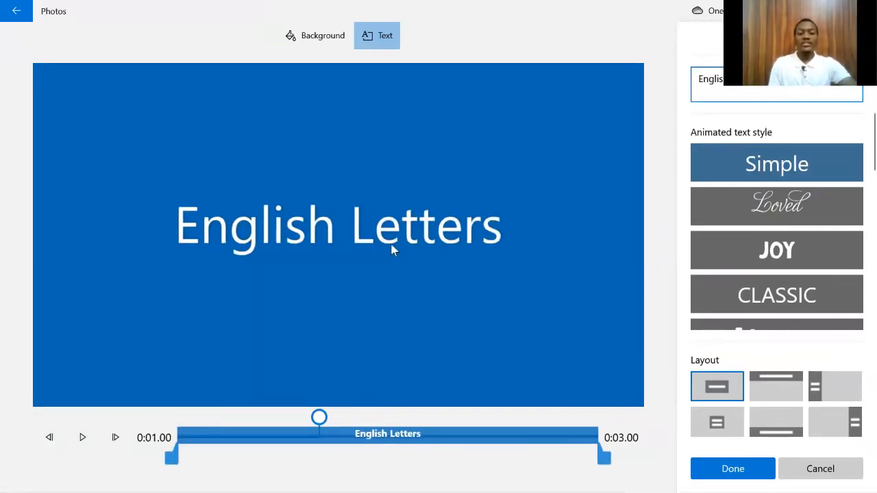
Step: Try several animated text styles on the title, including Loved, Joy, Boom and Fresh
left_click(765, 218)
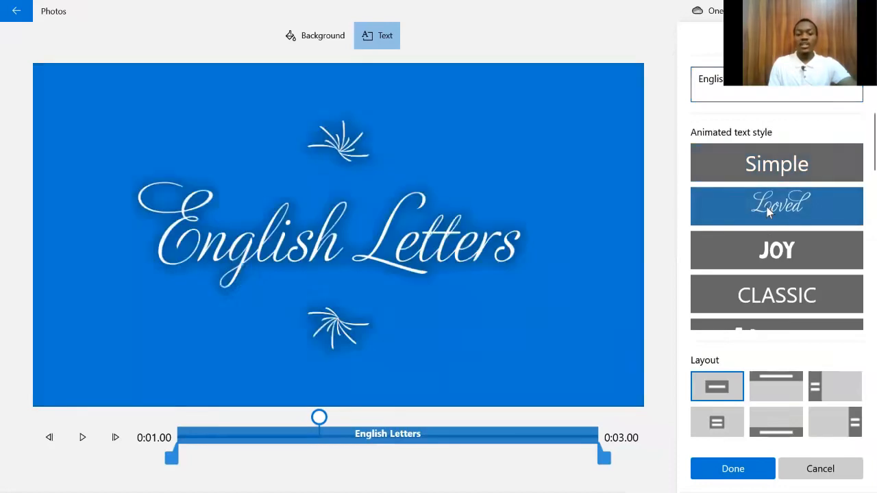
left_click(774, 250)
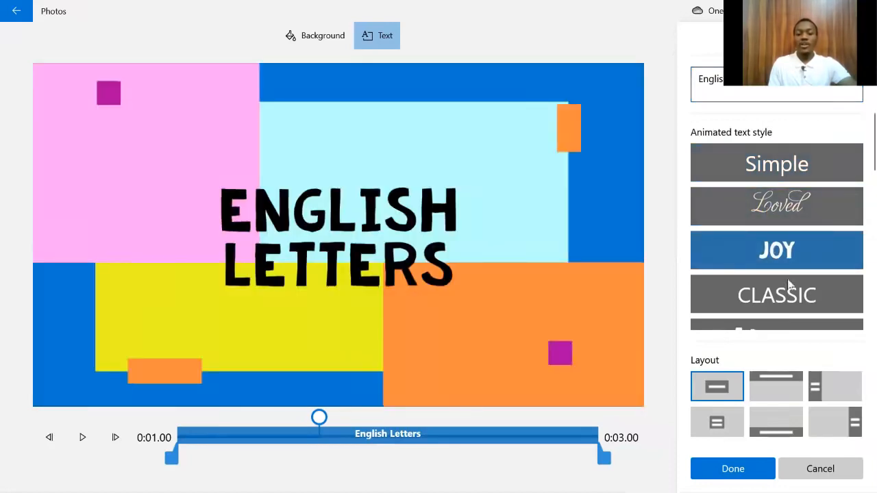
scroll(787, 291, "down", 5)
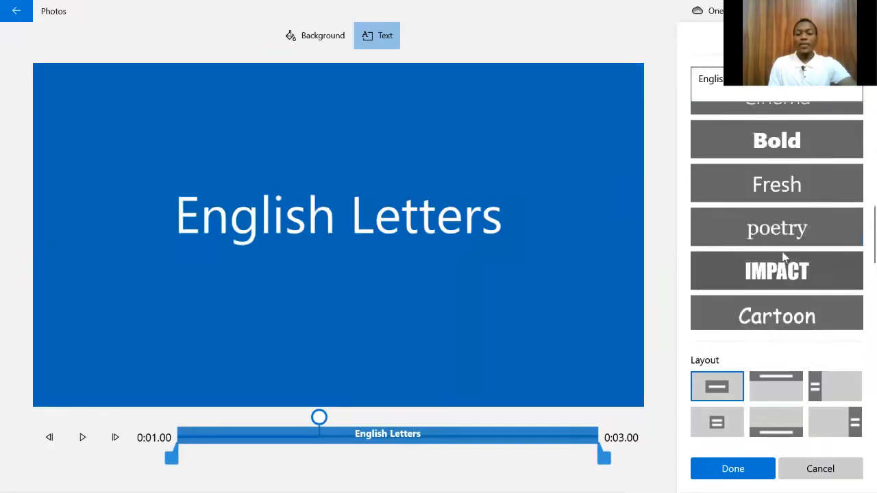
scroll(782, 251, "up", 3)
left_click(781, 243)
left_click(781, 204)
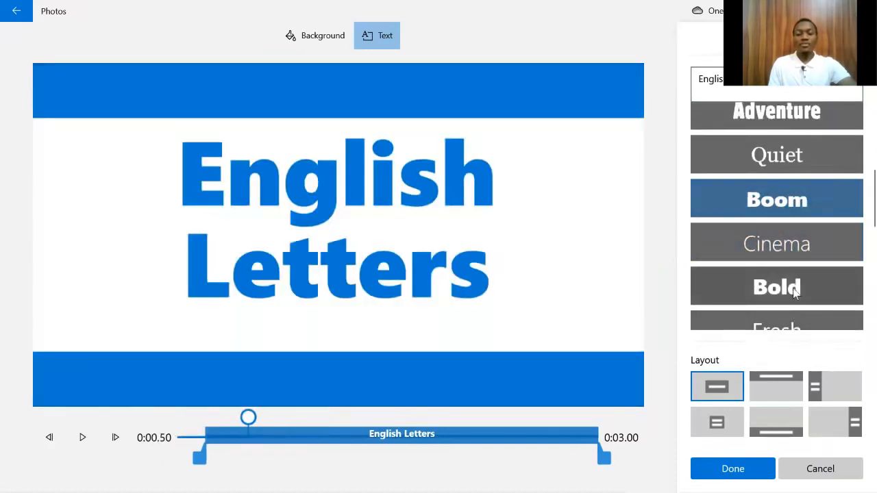
left_click(793, 287)
left_click(795, 317)
scroll(795, 288, "down", 5)
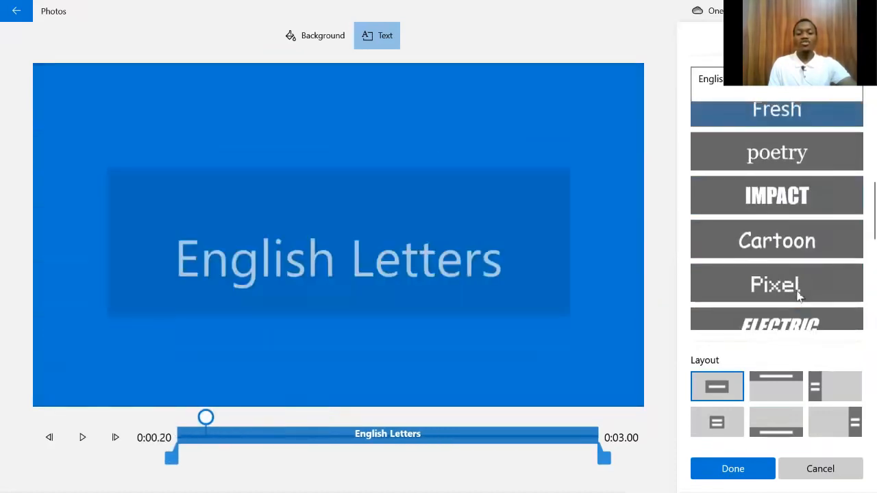
scroll(795, 268, "down", 1)
scroll(794, 288, "up", 4)
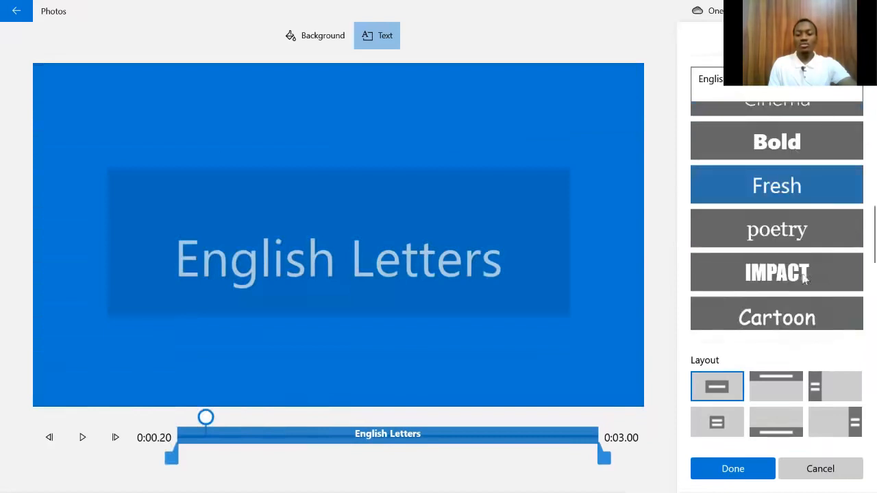
Step: Apply the Cartoon animated text style and shorten the title to "English Letter", previewing the animation
left_click(799, 318)
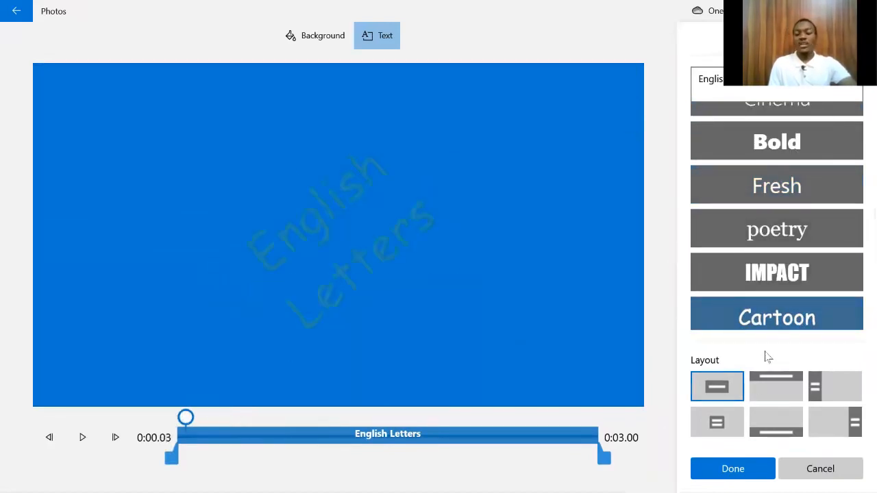
left_click(85, 438)
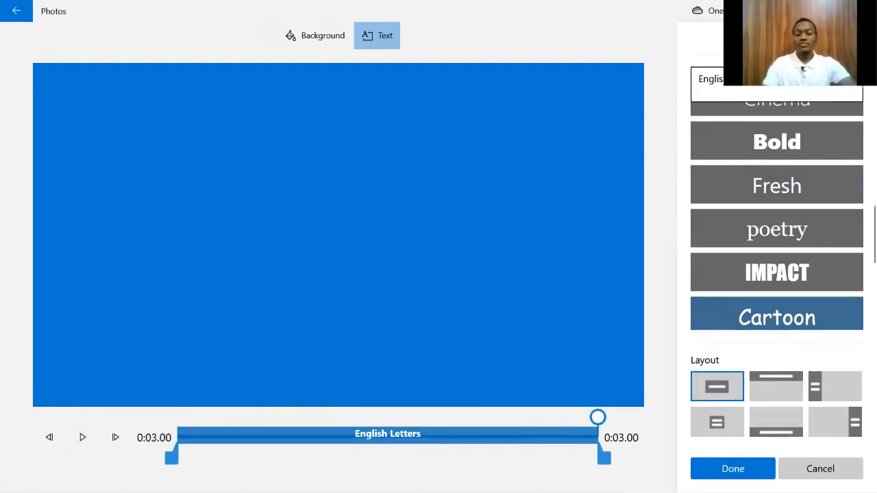
key("BackSpace")
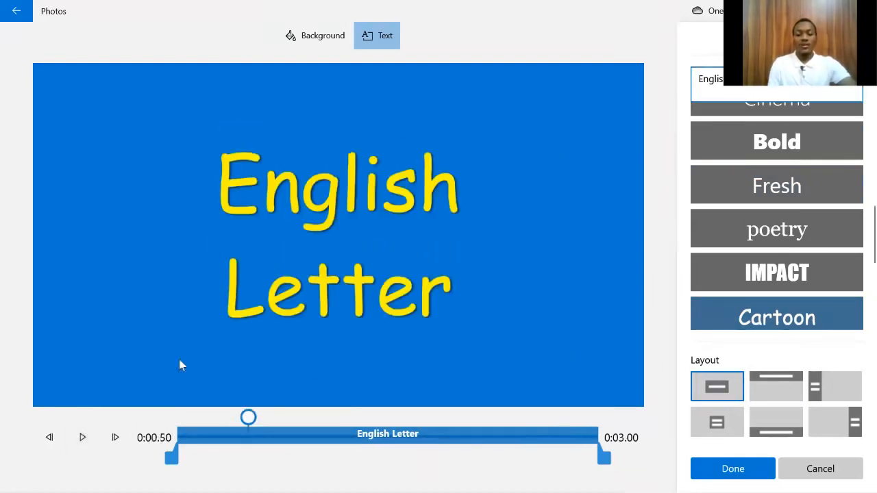
left_click(83, 437)
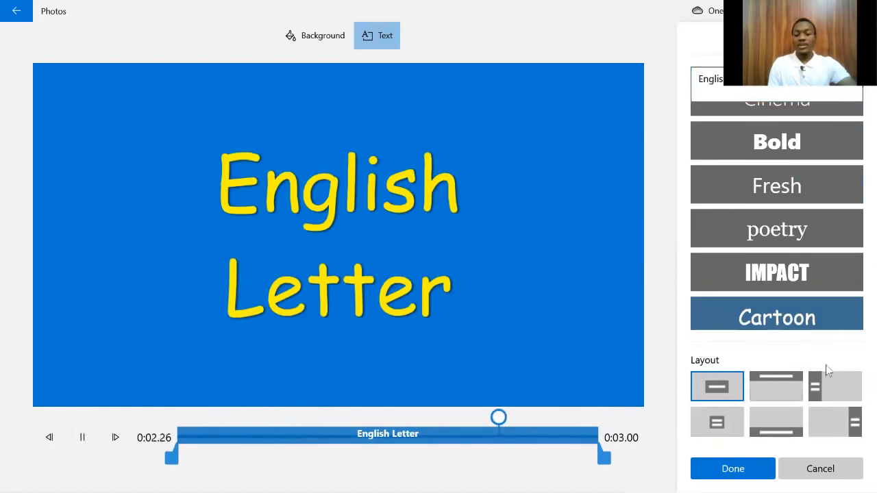
Step: Try the left-aligned, right-aligned and small centred title layouts with previews, and return to the large centred layout
left_click(838, 380)
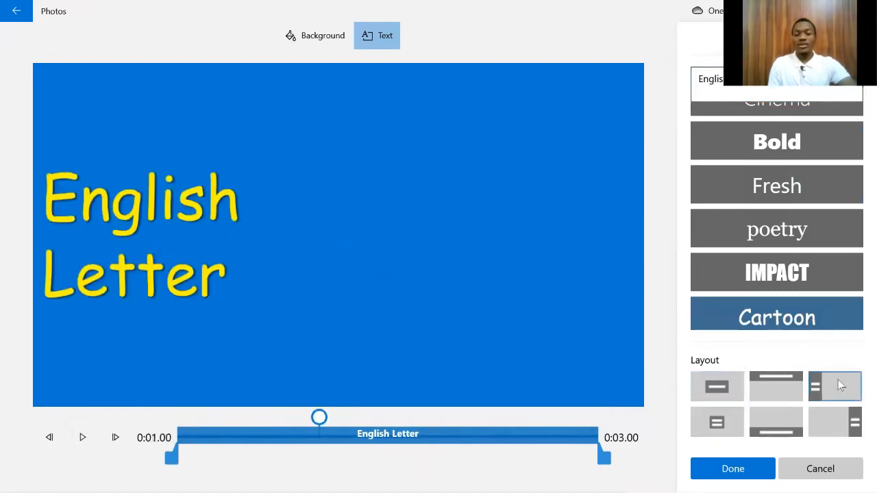
left_click(82, 439)
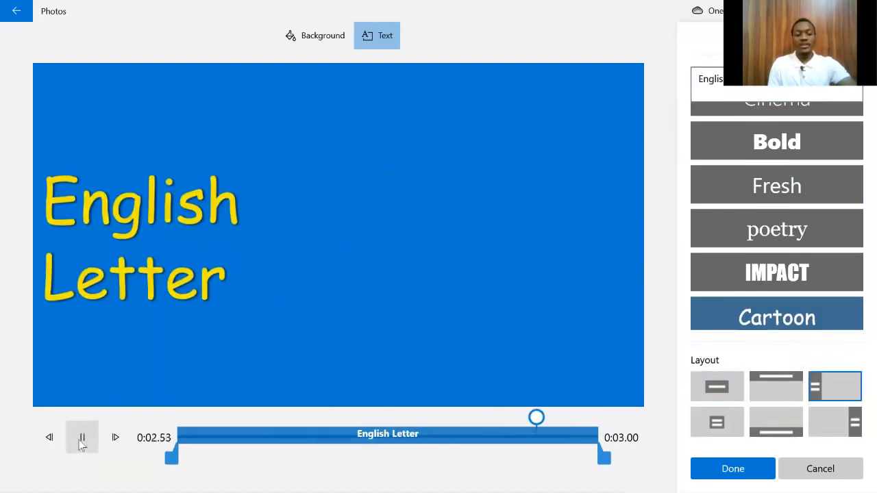
left_click(849, 422)
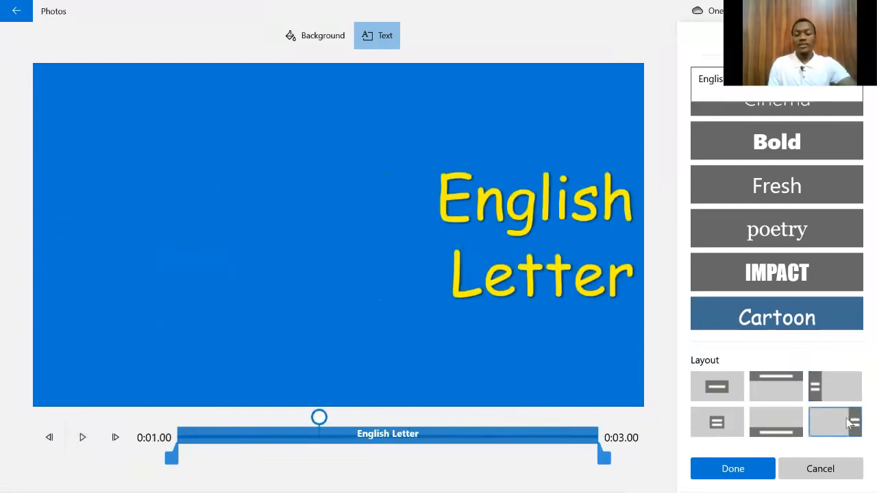
left_click(82, 437)
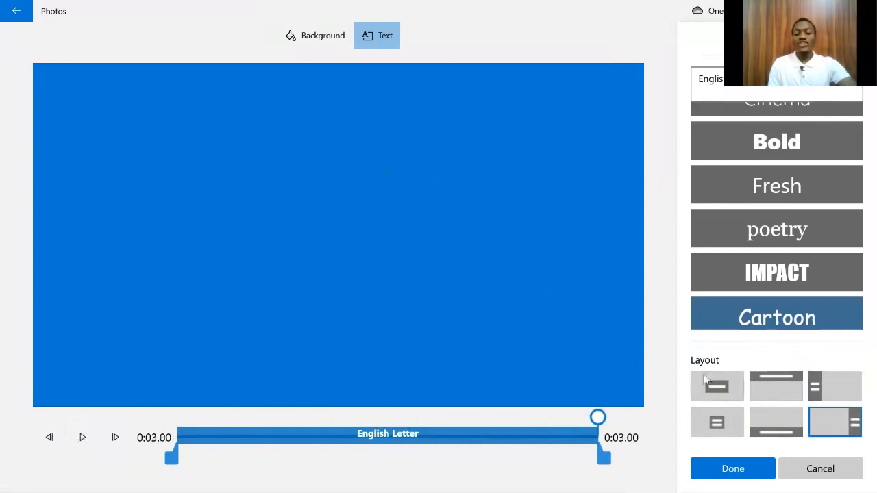
left_click(767, 398)
left_click(717, 421)
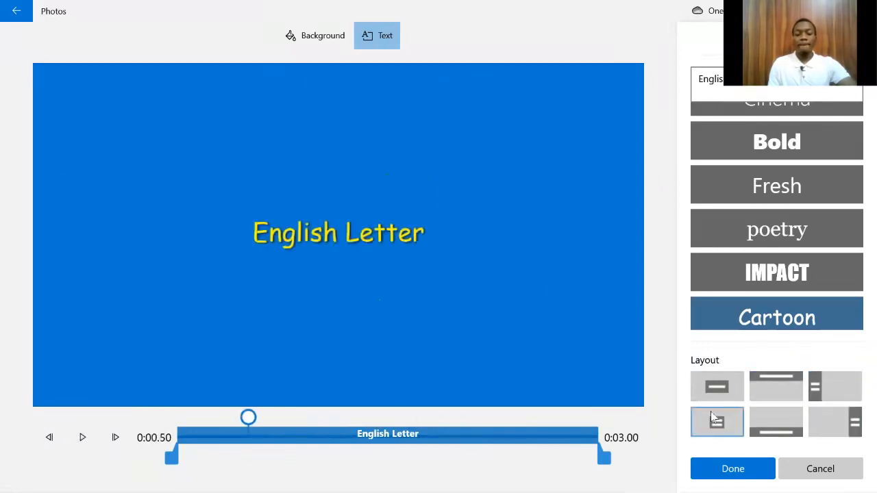
left_click(82, 437)
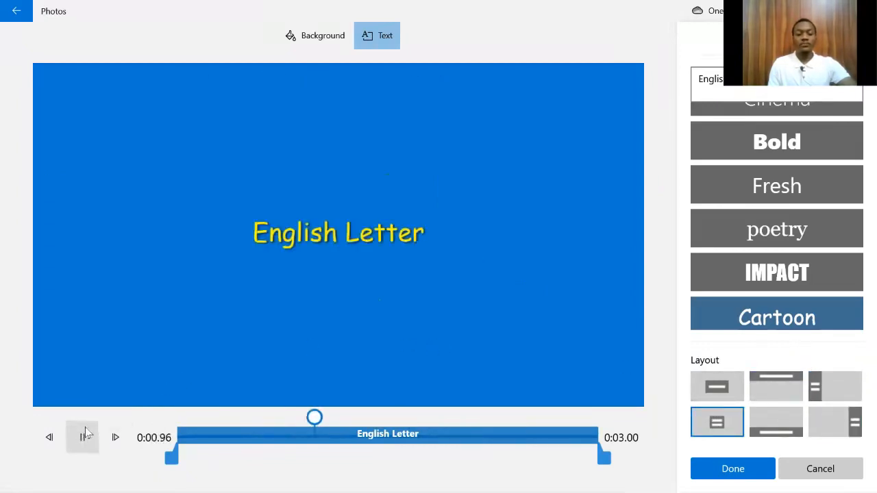
left_click(700, 389)
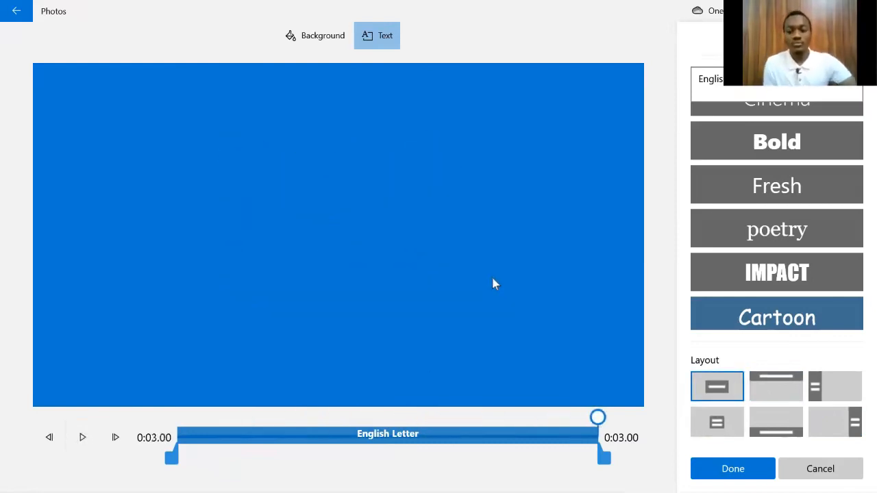
scroll(740, 231, "up", 5)
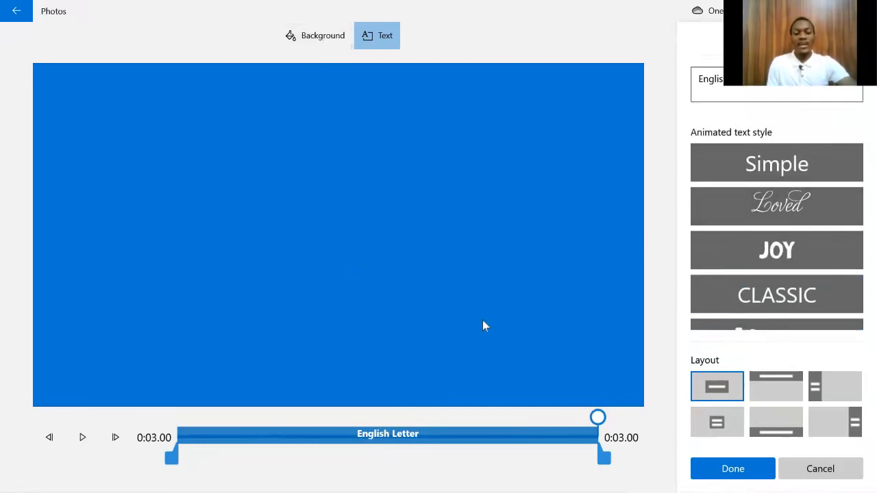
Step: Try a few colours for the title card's background, settle on black and preview the card
left_click(323, 43)
left_click(777, 211)
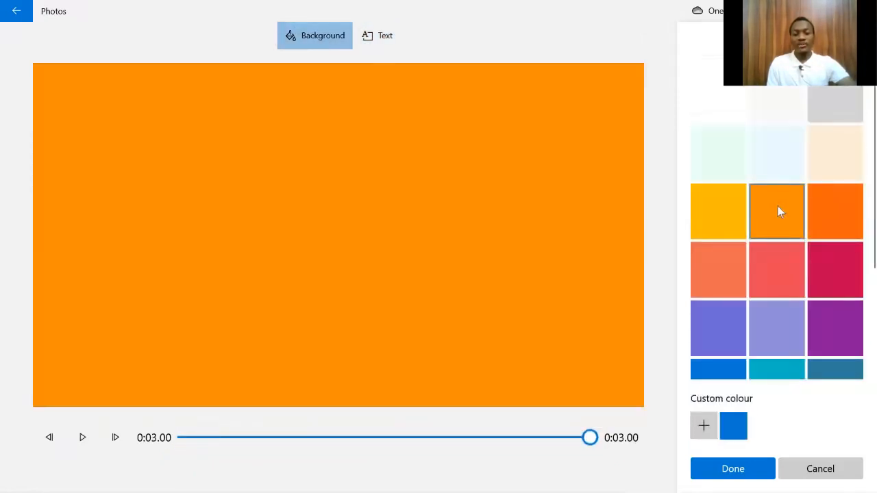
left_click(776, 270)
left_click(842, 274)
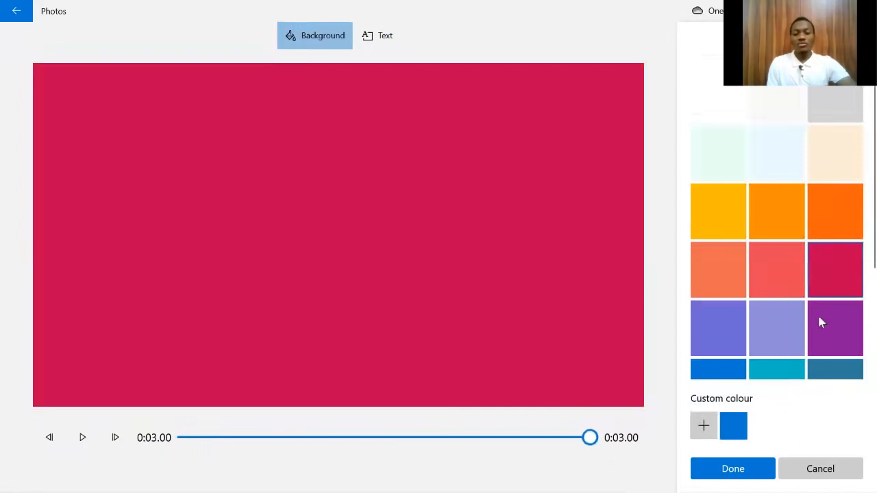
scroll(818, 313, "down", 2)
left_click(824, 343)
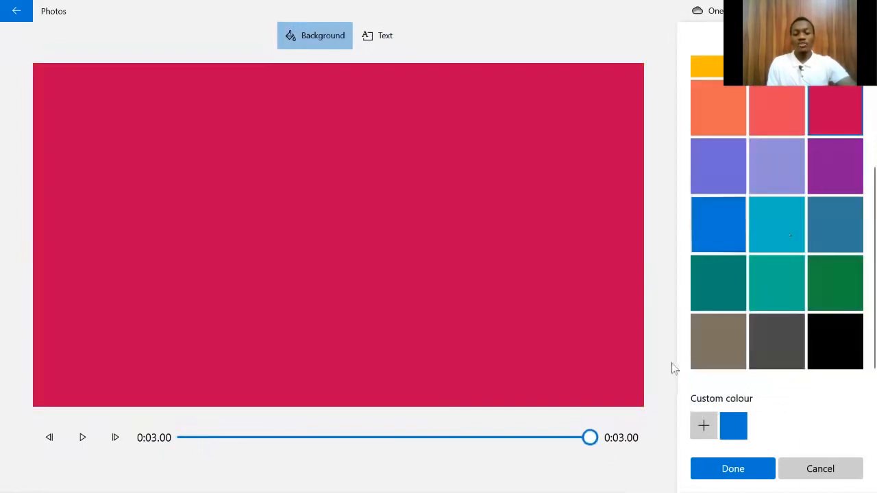
left_click(82, 437)
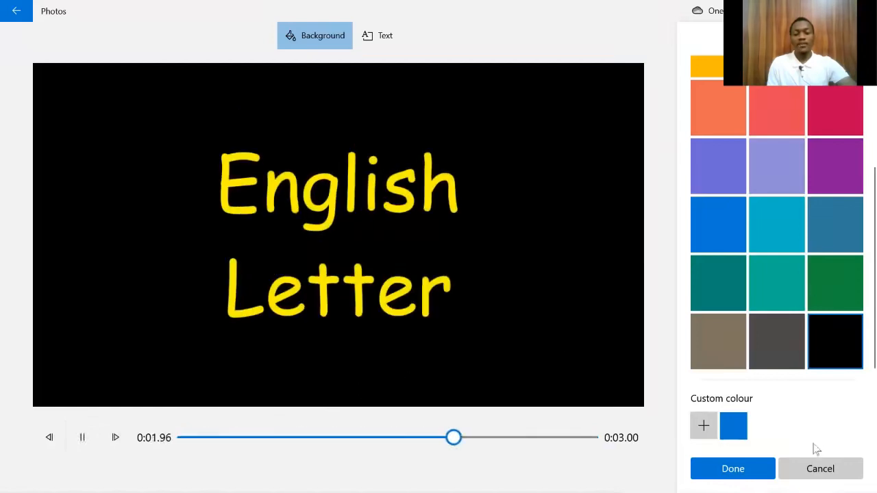
Step: Save the title card's edits and preview the storyboard from the title card into the first letter image
left_click(732, 469)
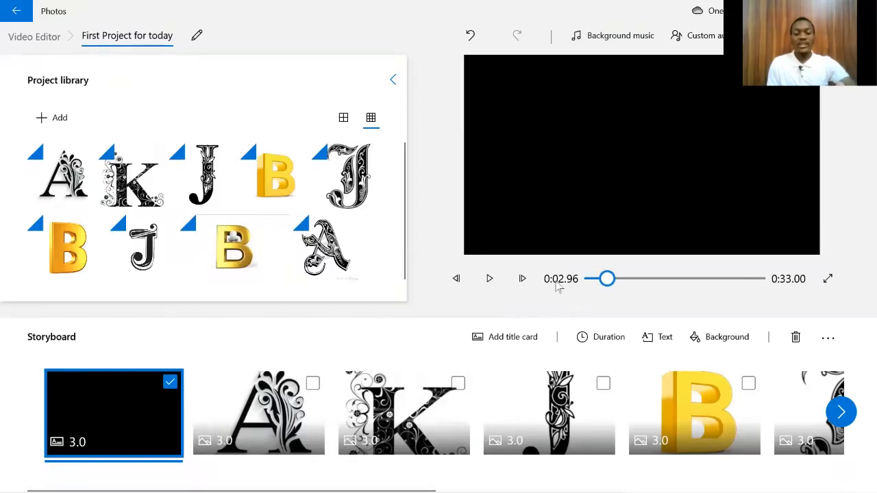
left_click(489, 279)
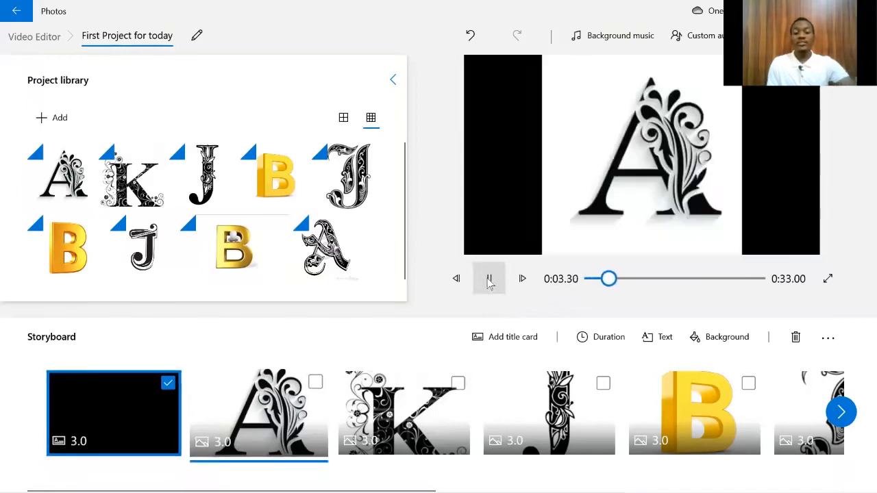
left_click(490, 280)
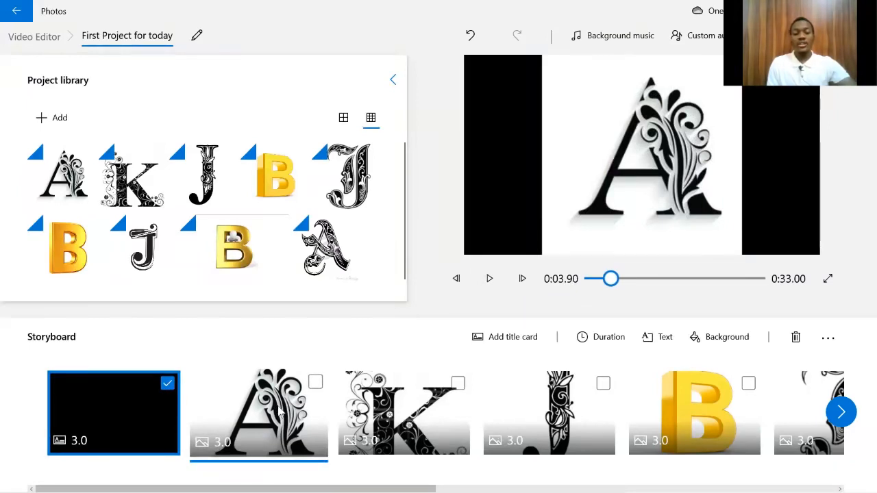
Step: Set the opening title card's duration to 5 seconds and play it back
left_click(608, 336)
left_click(606, 244)
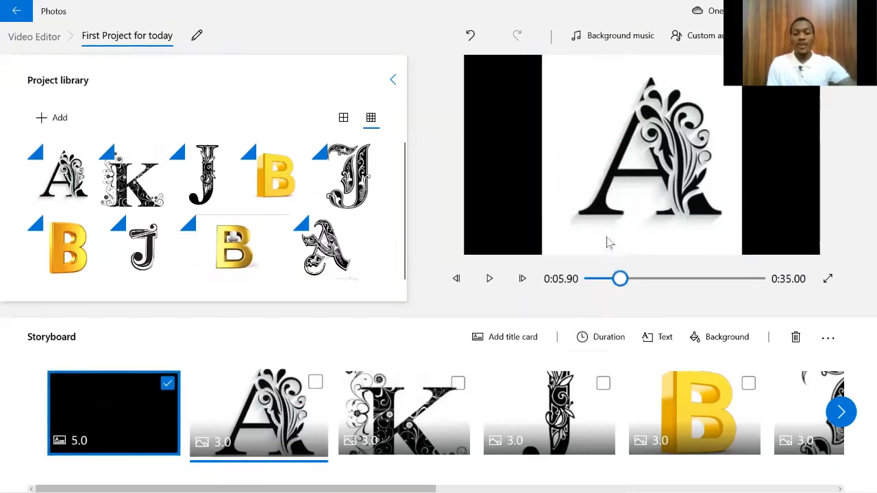
left_click(489, 279)
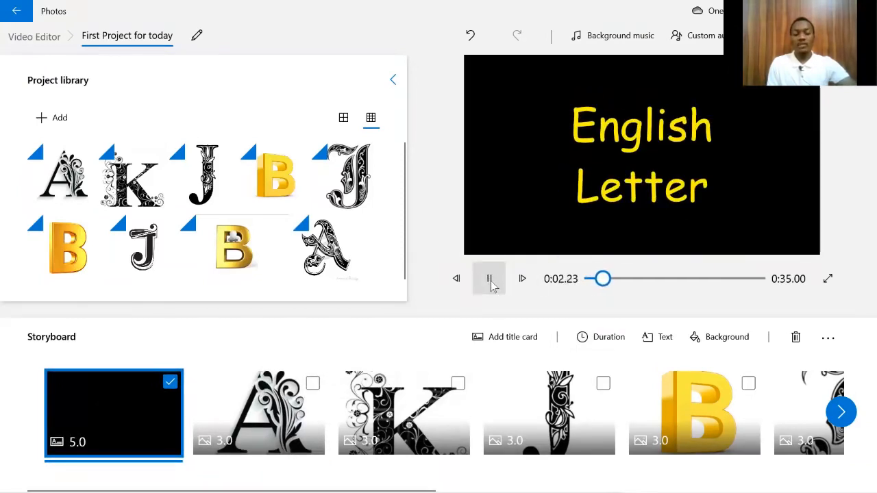
left_click(491, 281)
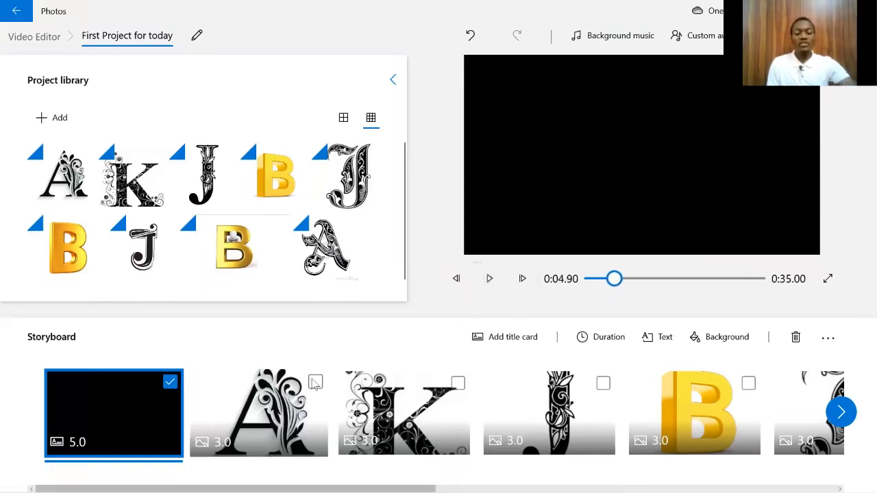
Step: Set the duration of the first four letter images in the storyboard to 5 seconds
left_click(315, 382)
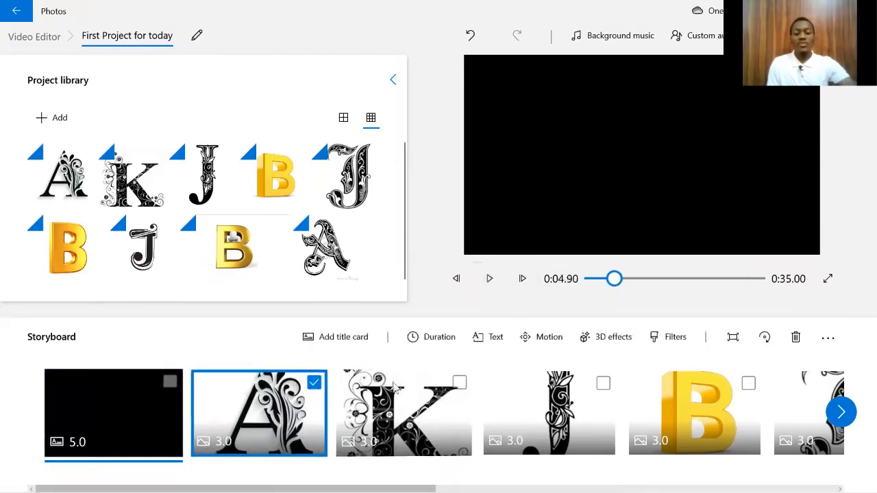
left_click(170, 381)
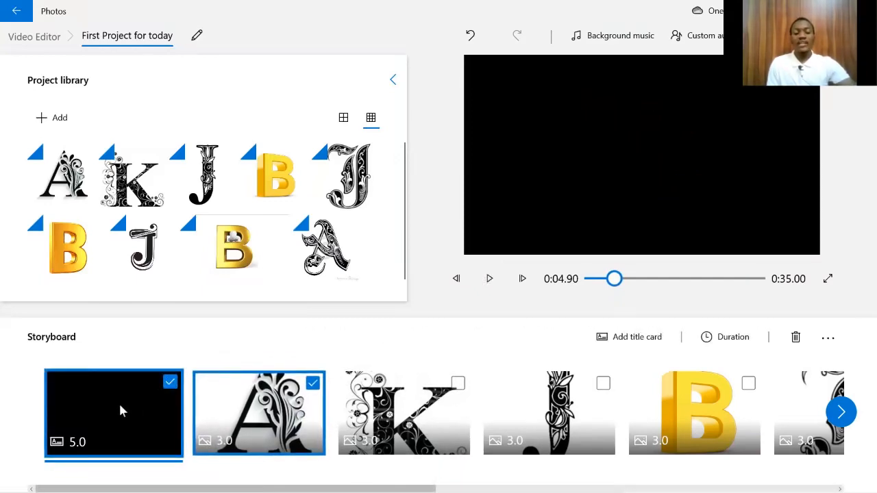
left_click(169, 384)
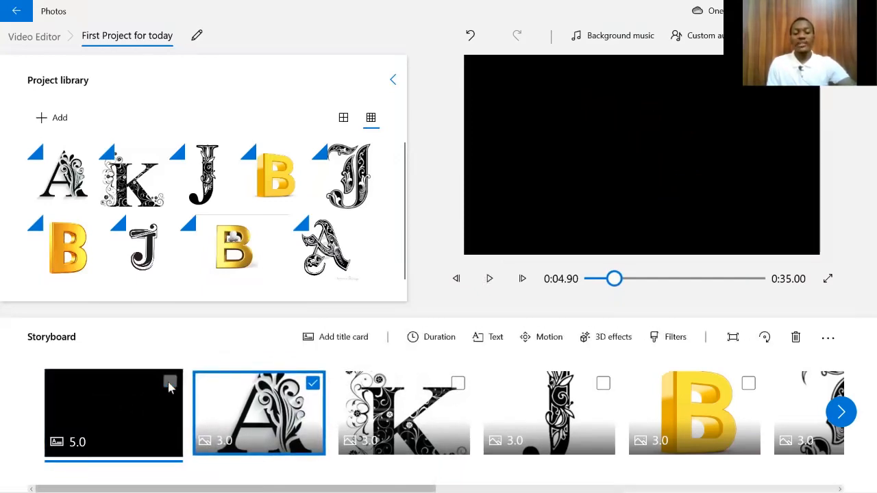
left_click(460, 383)
left_click(603, 382)
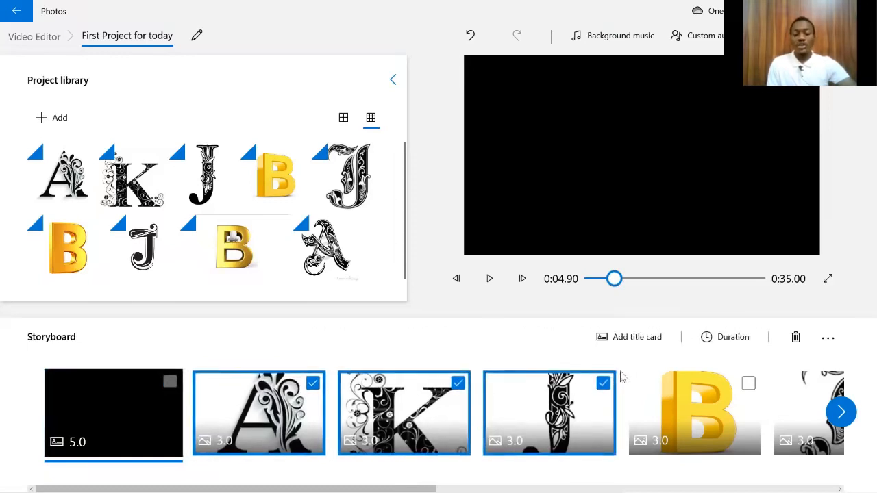
left_click(748, 383)
left_click(727, 337)
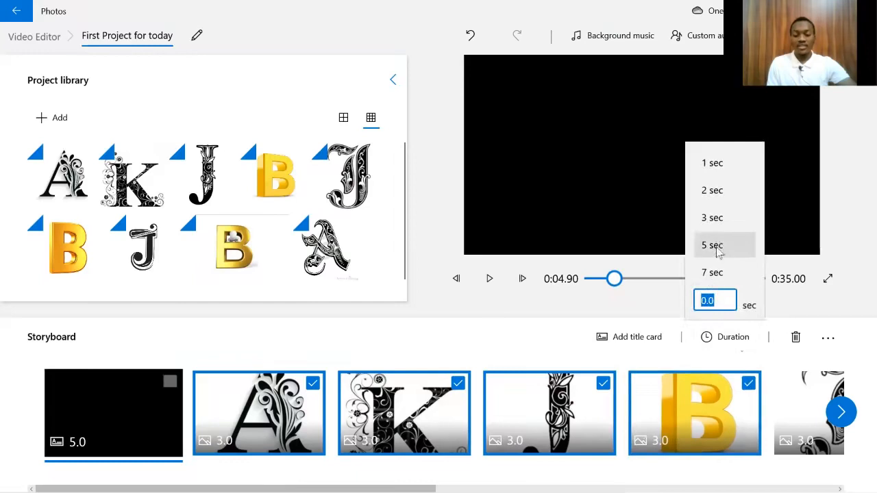
left_click(718, 252)
Step: Add the remaining letter images and the closing card to the selection and set their duration to 5 seconds
left_click(841, 411)
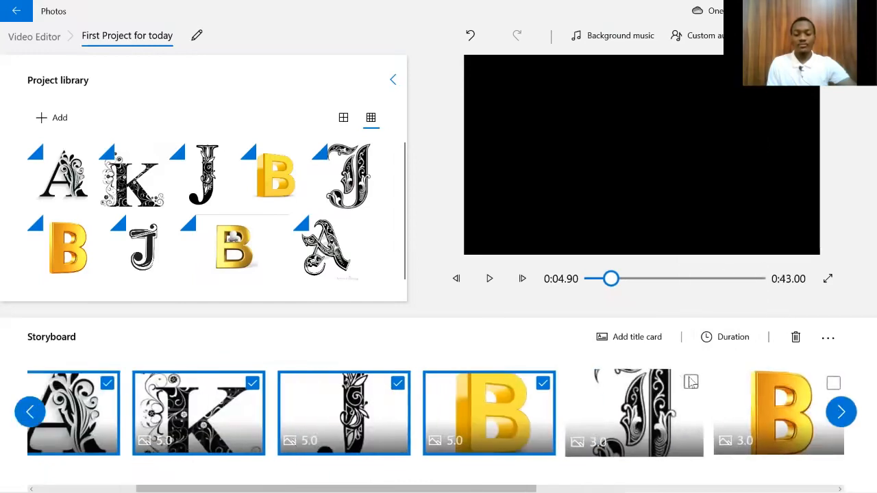
left_click(691, 382)
left_click(833, 383)
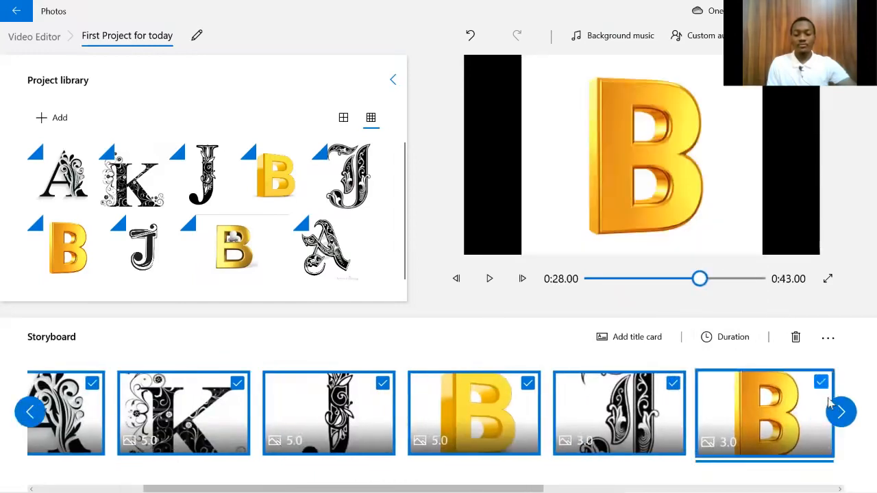
left_click(840, 411)
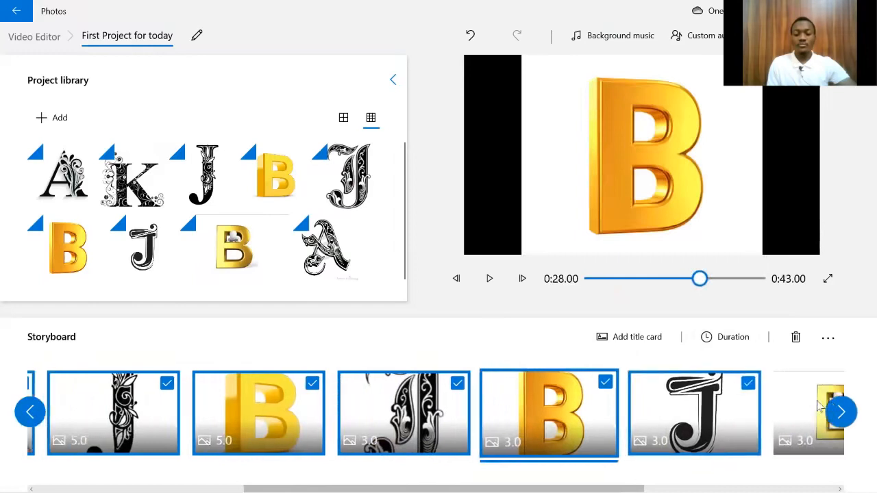
left_click(841, 411)
left_click(843, 412)
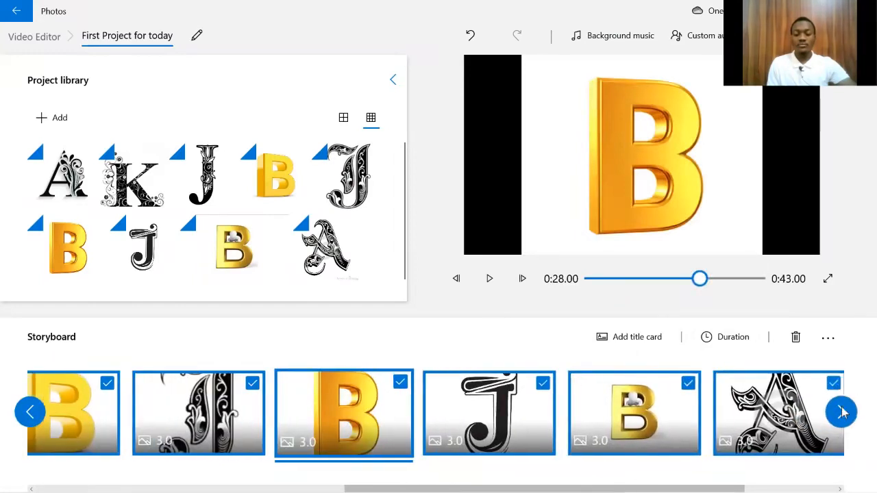
left_click(804, 385)
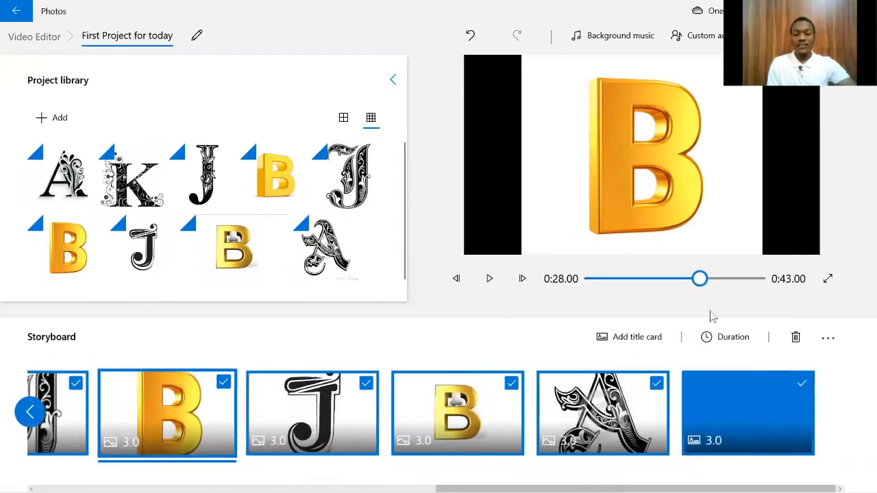
left_click(732, 337)
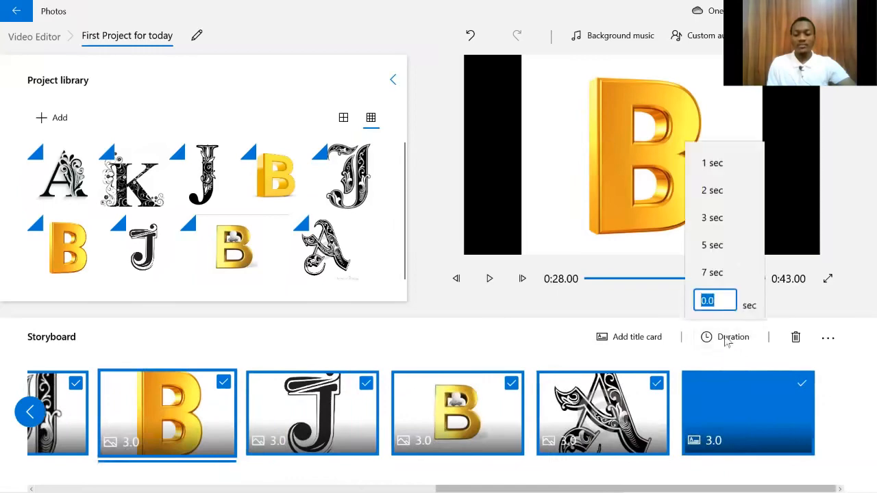
left_click(713, 245)
scroll(779, 401, "up", 3)
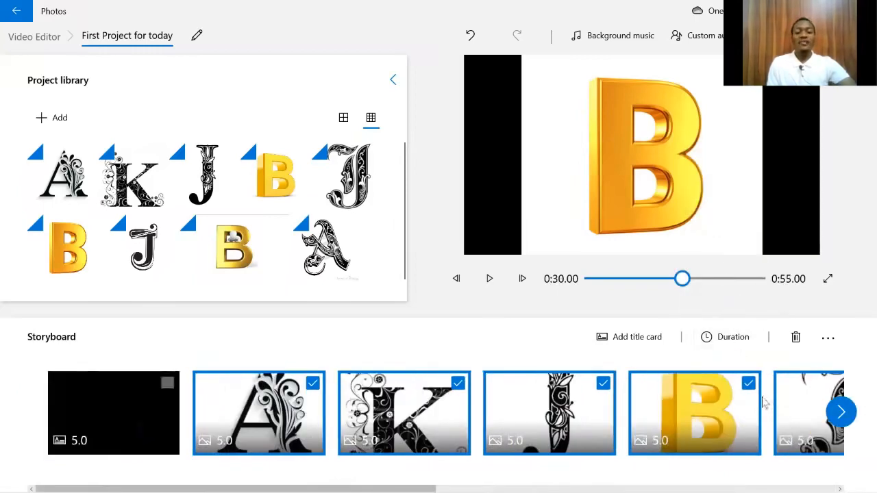
scroll(754, 396, "down", 5)
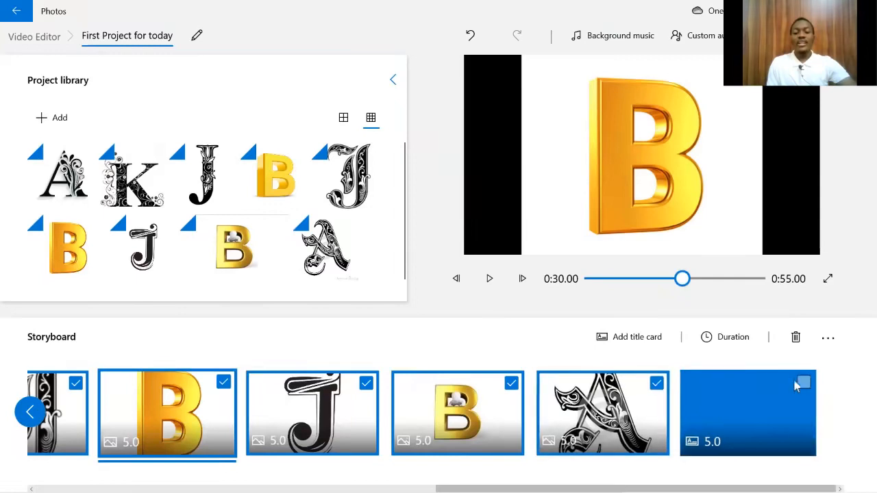
Step: Deselect all the letter images in the storyboard, keeping only the closing card selected
left_click(657, 383)
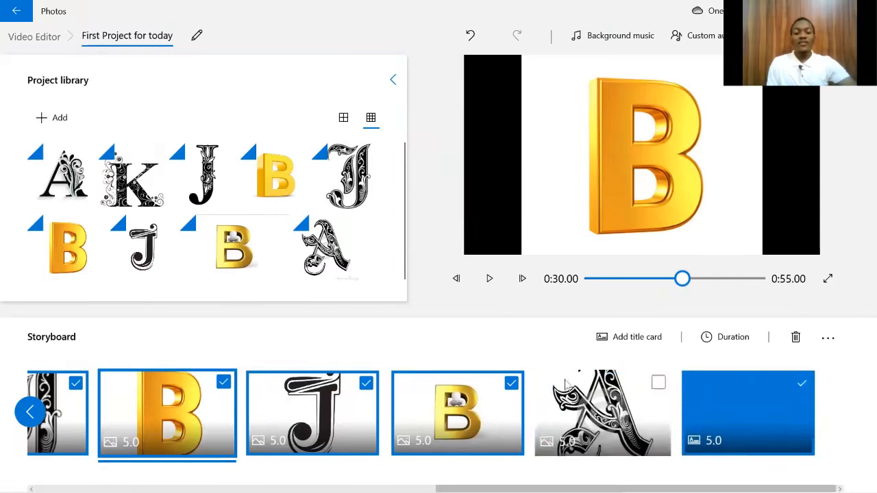
left_click(511, 383)
left_click(368, 382)
left_click(224, 382)
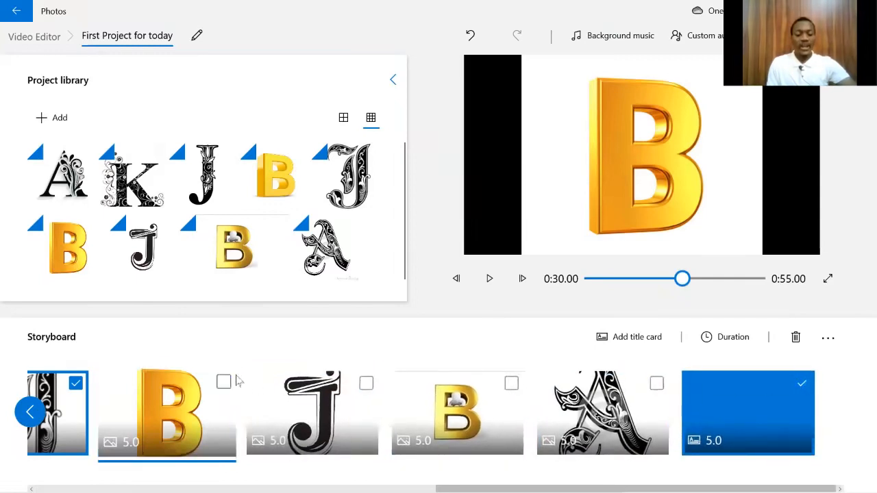
left_click(75, 382)
left_click(30, 411)
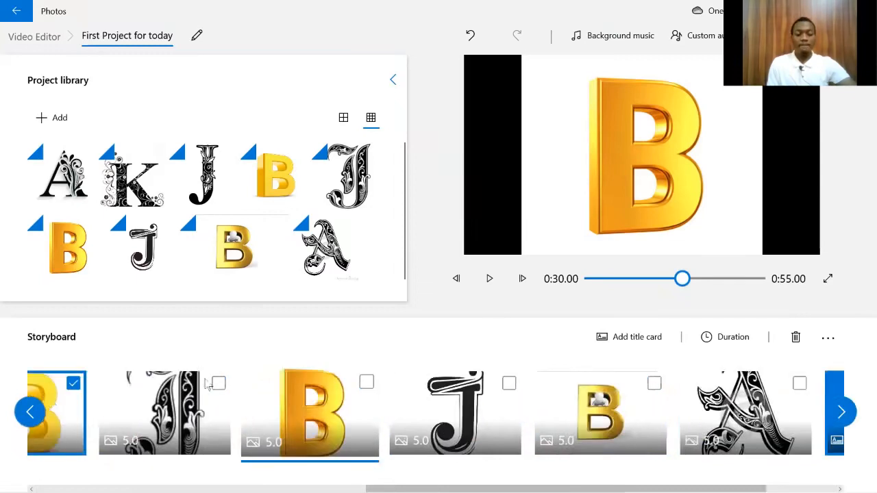
left_click(30, 411)
left_click(37, 407)
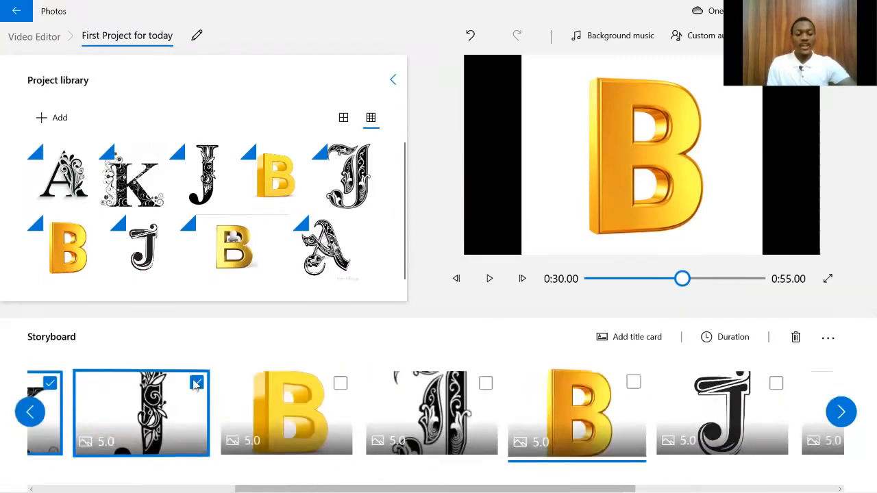
left_click(198, 384)
left_click(37, 408)
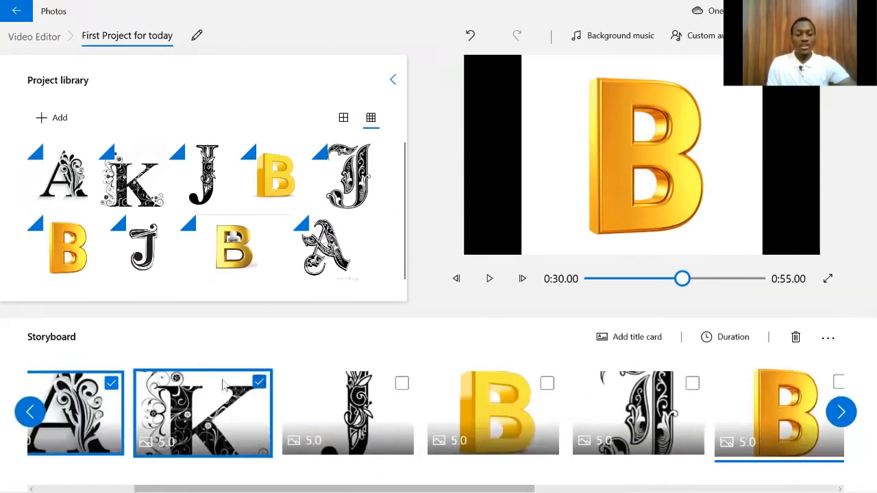
left_click(256, 383)
left_click(112, 383)
left_click(31, 411)
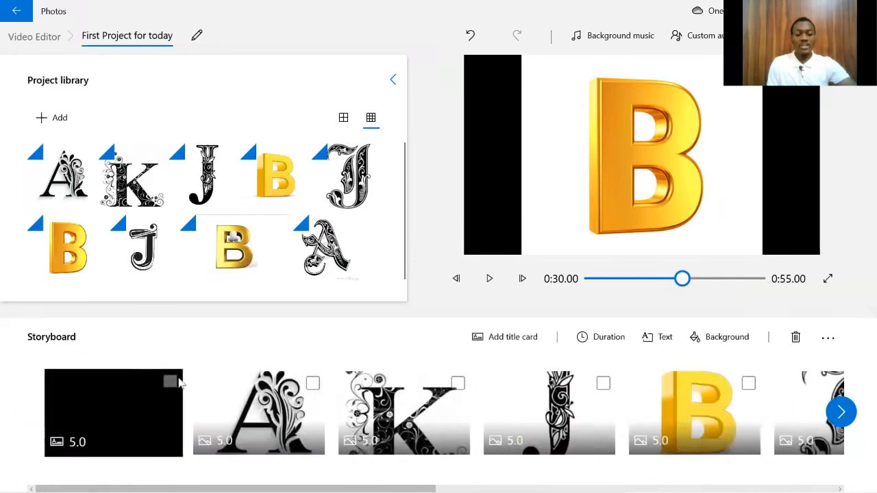
left_click(173, 382)
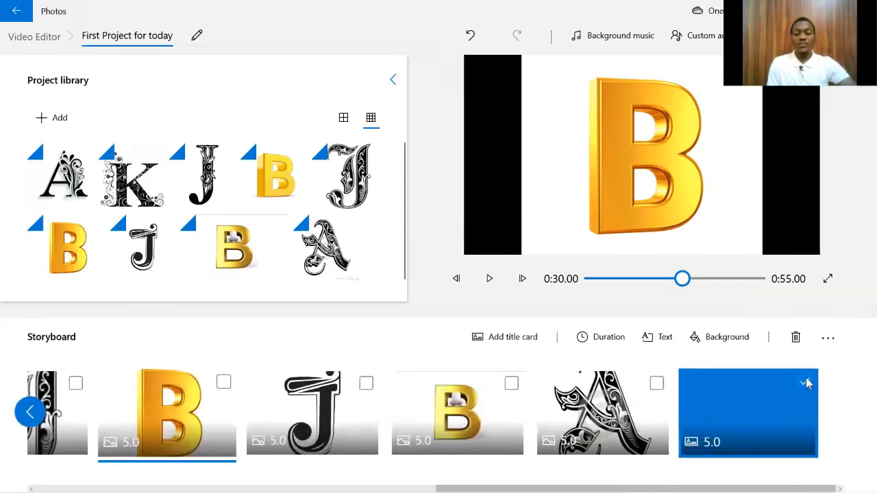
Step: Change the closing card's background colour to black
left_click(806, 384)
left_click(804, 383)
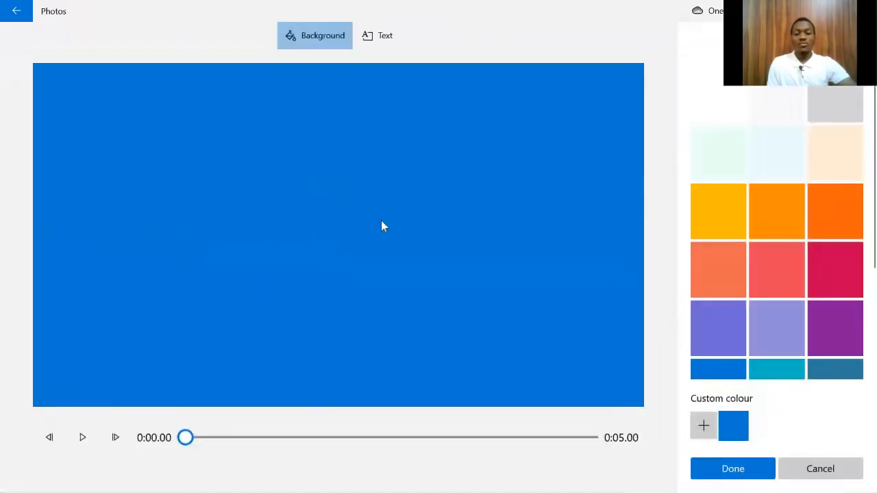
scroll(788, 309, "down", 3)
left_click(830, 339)
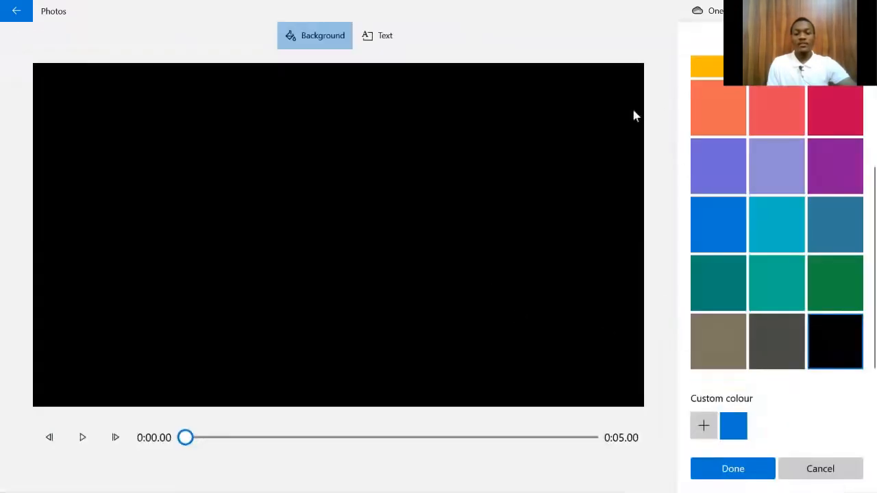
Step: Replace the closing card's placeholder text with "Thank you for watching!"
left_click(387, 31)
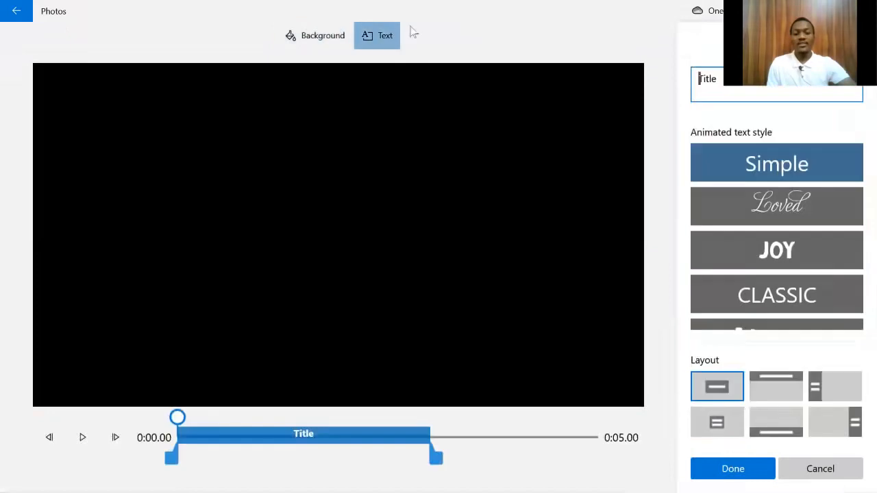
left_click(765, 91)
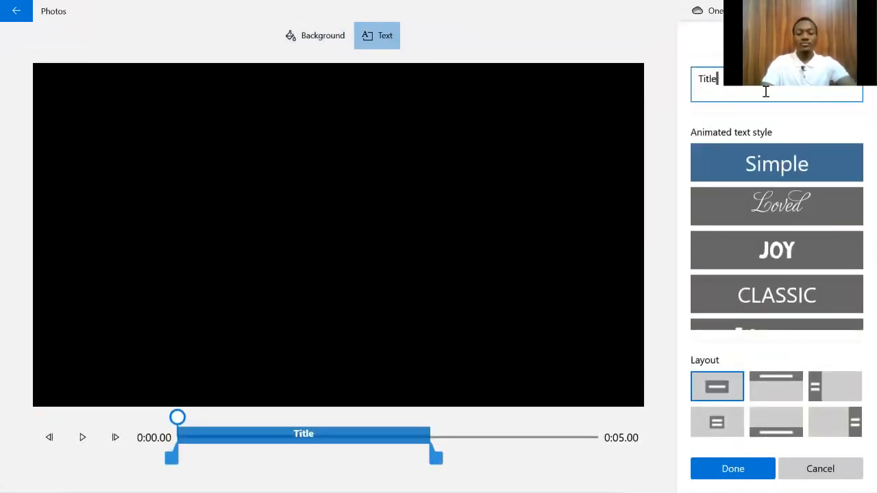
key("ctrl+a")
type("Thank for")
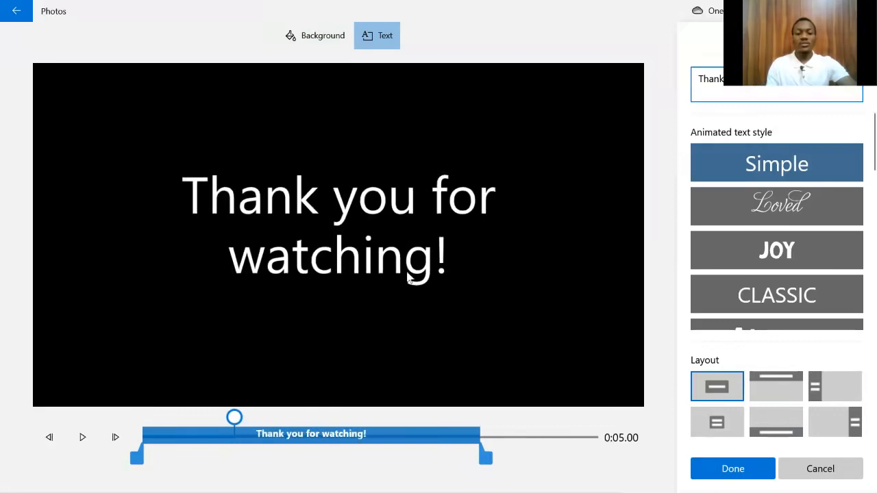
Step: Apply the Cartoon animated text style to the closing card's text and save the card
scroll(820, 194, "down", 10)
scroll(824, 213, "up", 5)
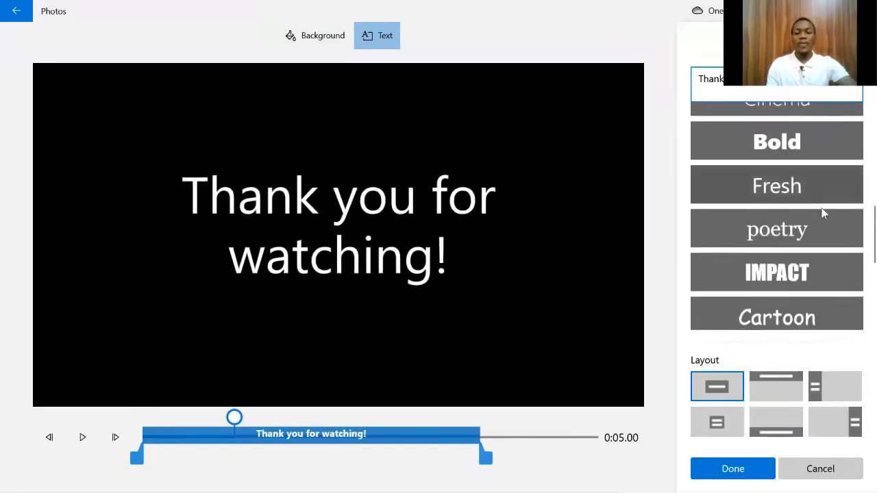
left_click(797, 315)
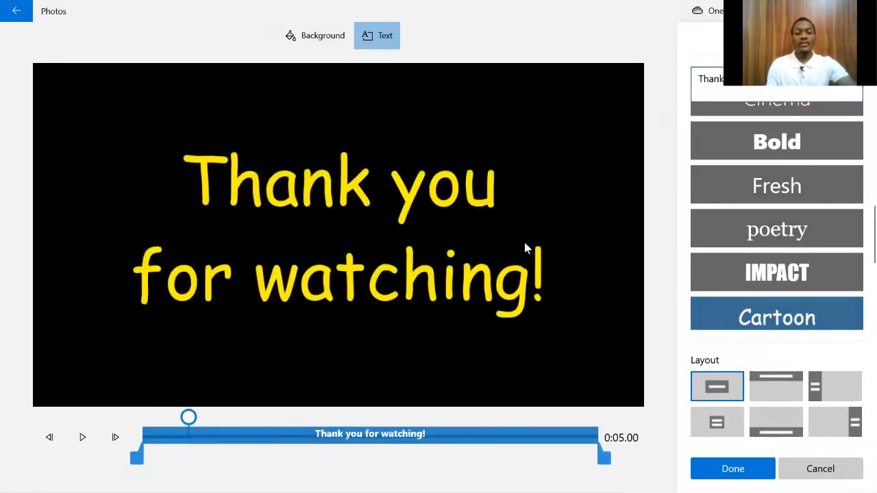
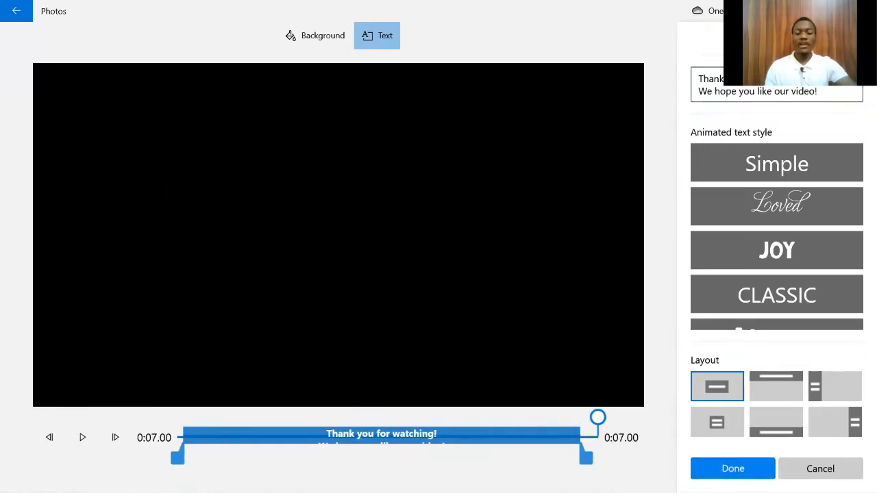
left_click(733, 468)
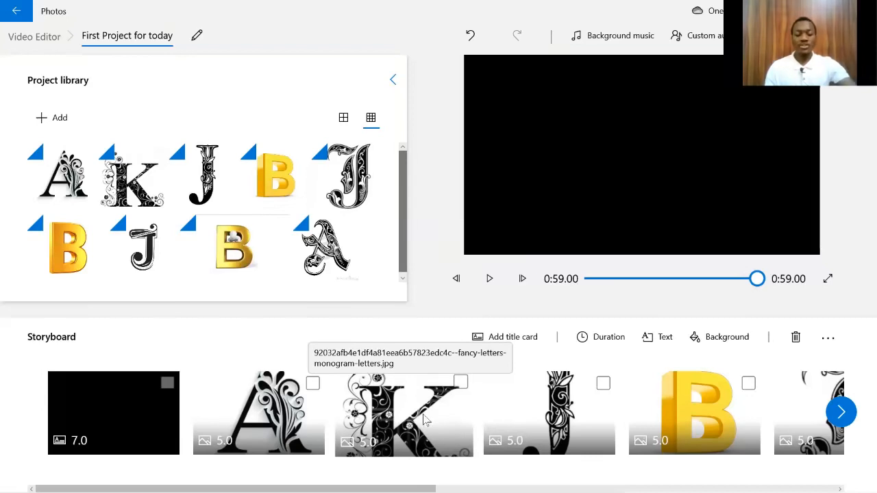
Step: Select the K letter image in the storyboard and deselect the closing card at the end
left_click(459, 383)
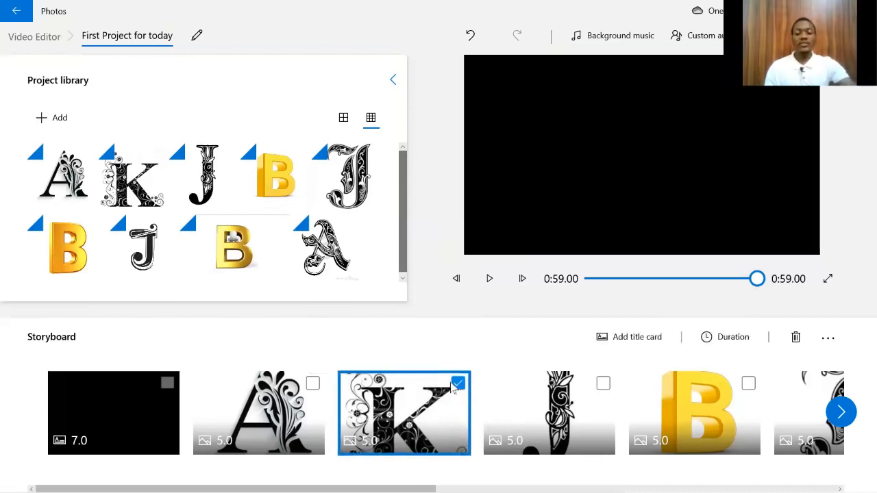
scroll(167, 387, "right", 5)
scroll(656, 387, "left", 5)
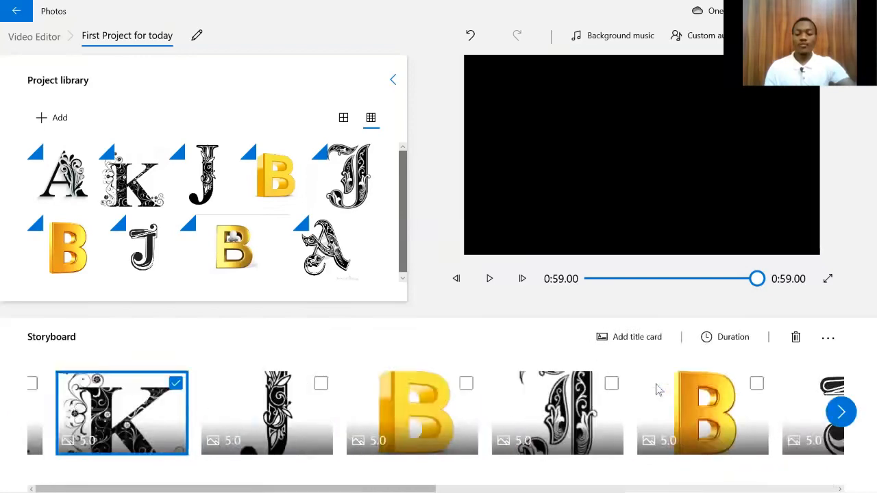
scroll(656, 387, "right", 5)
left_click(804, 382)
scroll(550, 394, "left", 5)
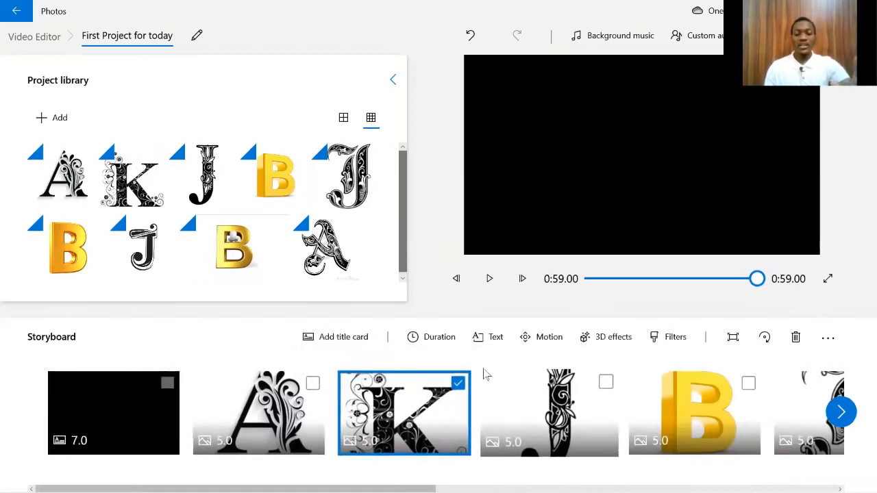
Step: Add the text "KAKA" to the K letter image
left_click(495, 337)
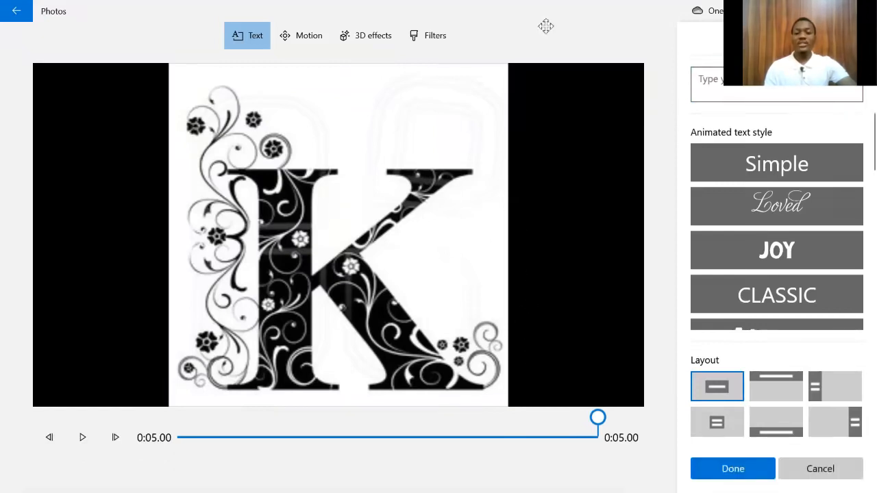
left_click(733, 89)
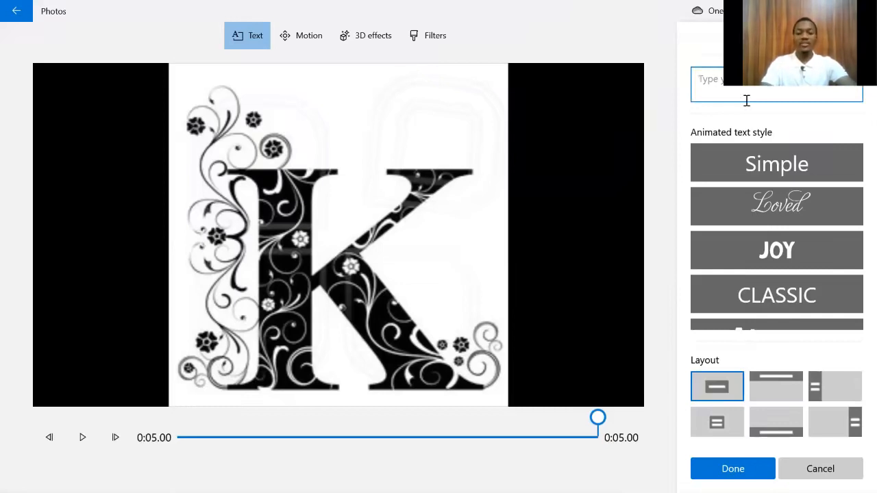
type("KAKA")
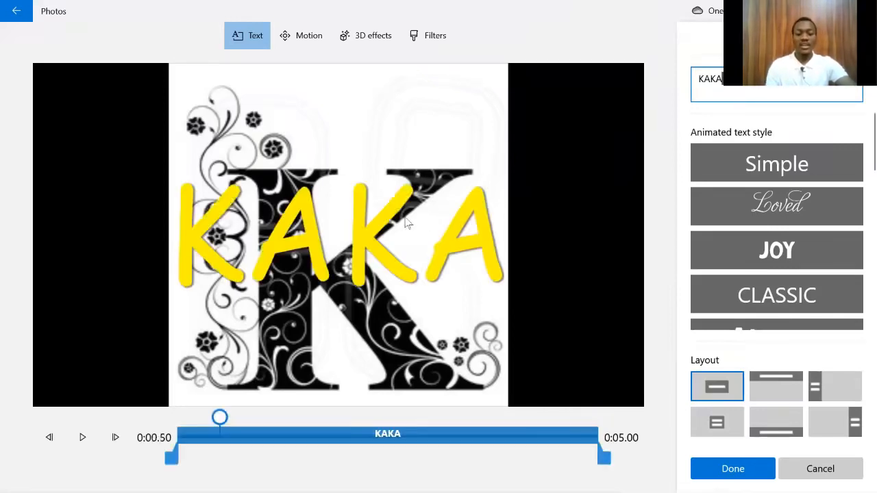
Step: Try out different text layouts for the "KAKA" caption, including the bottom, small centred and large centred ones
left_click(776, 429)
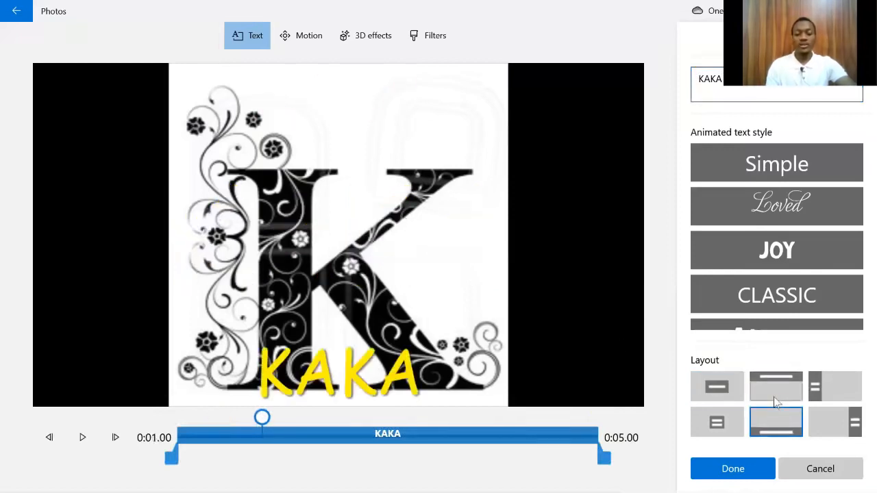
left_click(773, 397)
left_click(842, 425)
left_click(723, 415)
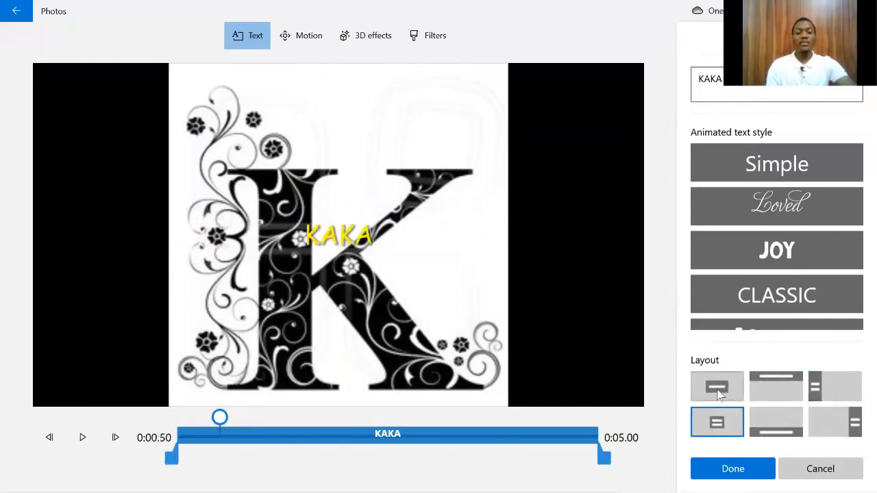
left_click(718, 392)
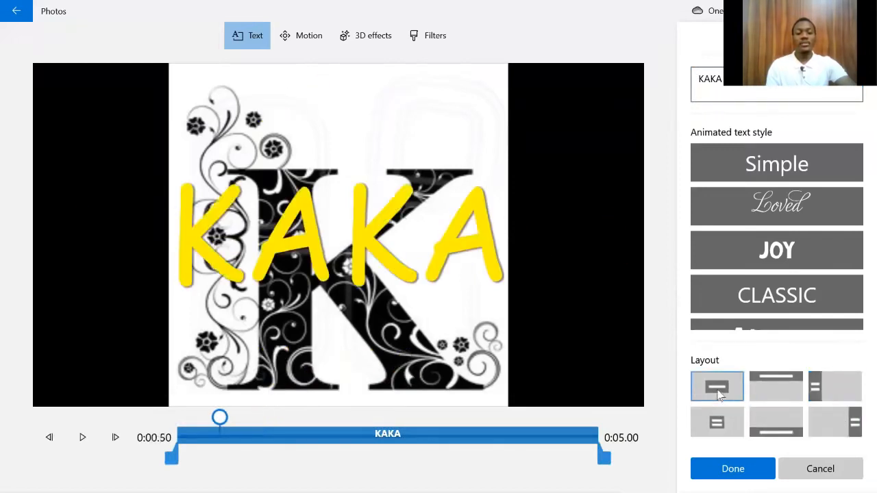
Step: Apply the bottom layout to the "KAKA" caption, preview the clip from its start and save the text
left_click(775, 422)
left_click_drag(262, 417, 178, 418)
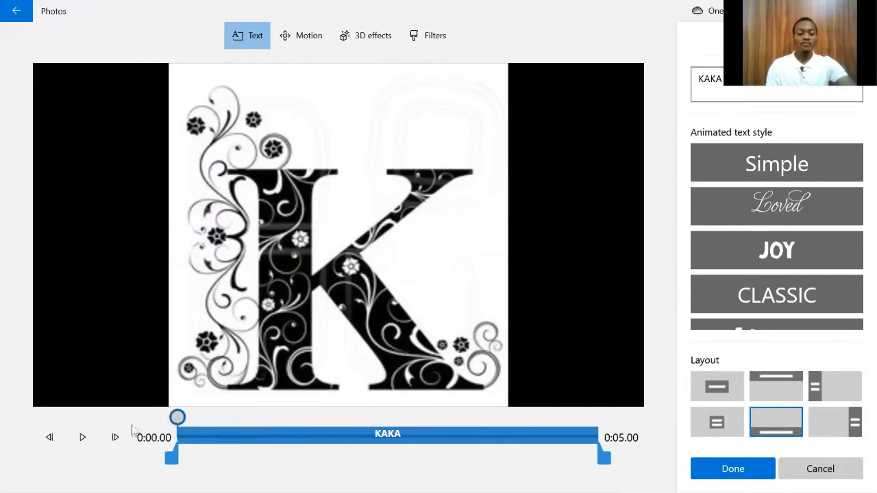
left_click(83, 437)
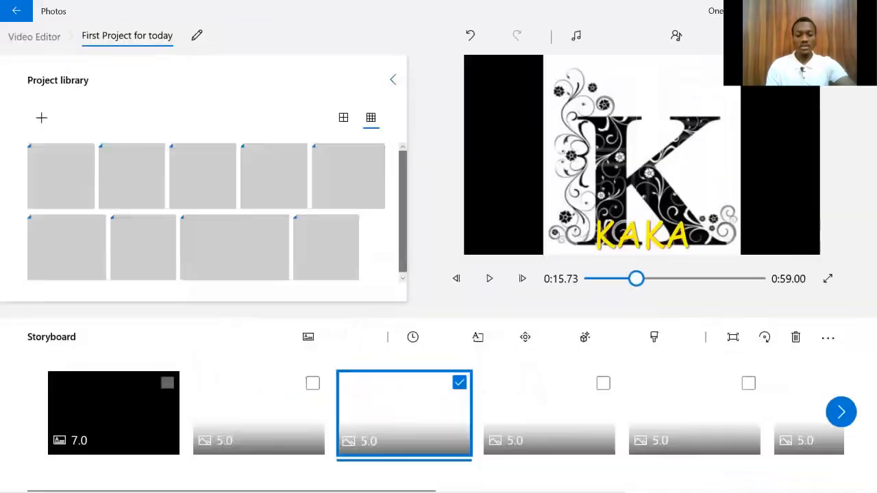
left_click(732, 469)
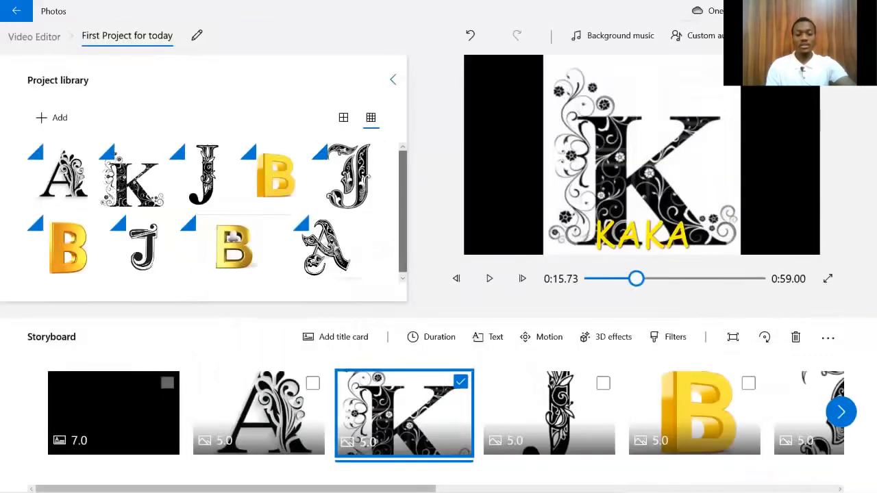
Step: Select the first letter A image in the storyboard and add the text "Apple" to it
left_click(315, 386)
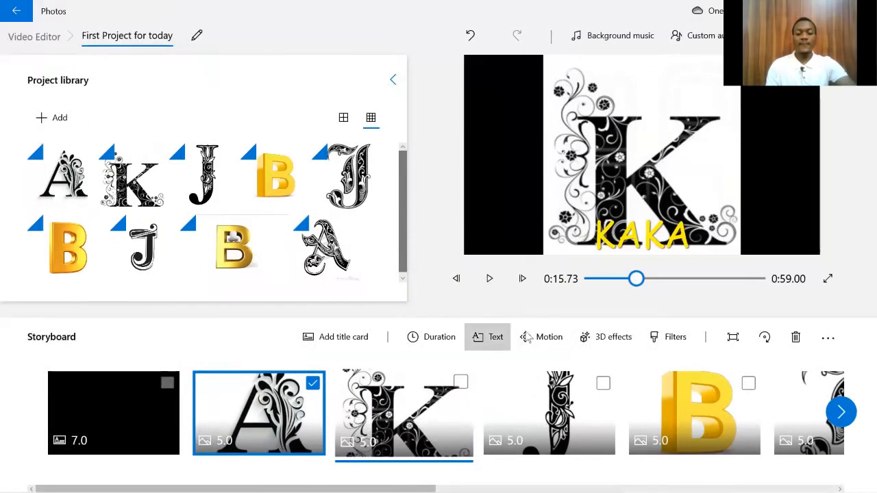
left_click(498, 337)
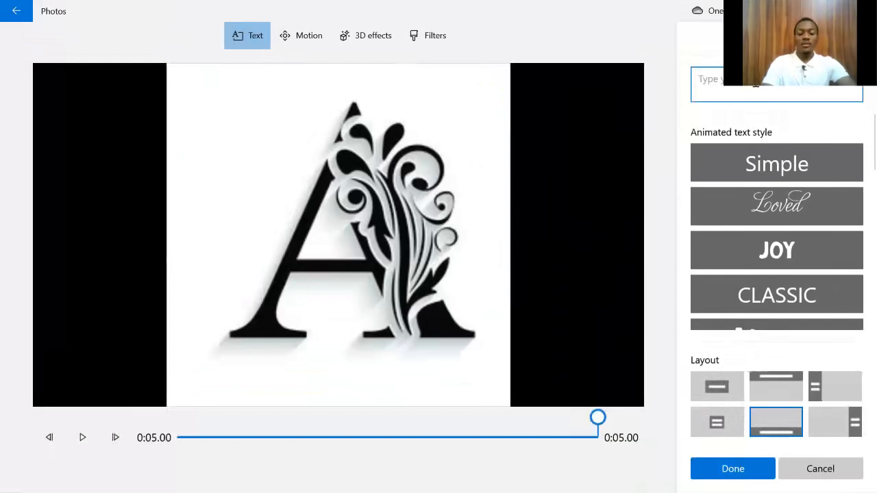
type("A")
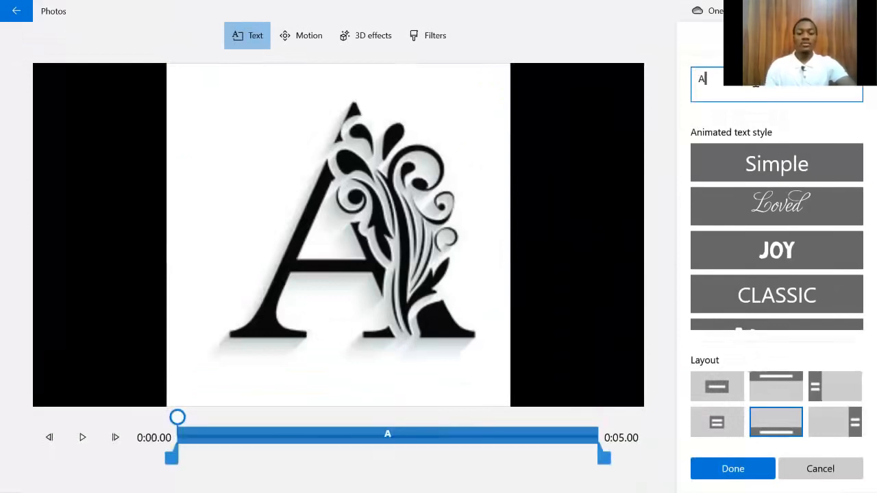
type("pple")
Step: Keep the "Apple" caption in the bottom layout, preview the clip from its start and save the text
left_click(73, 438)
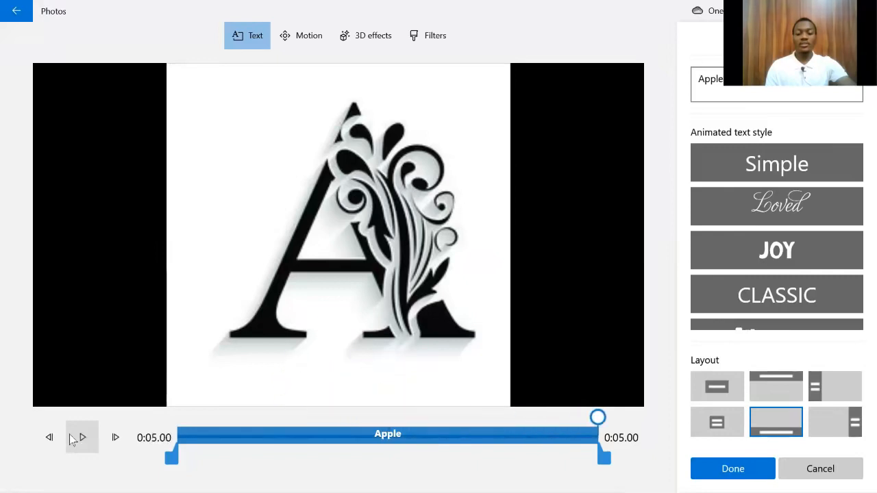
left_click(767, 388)
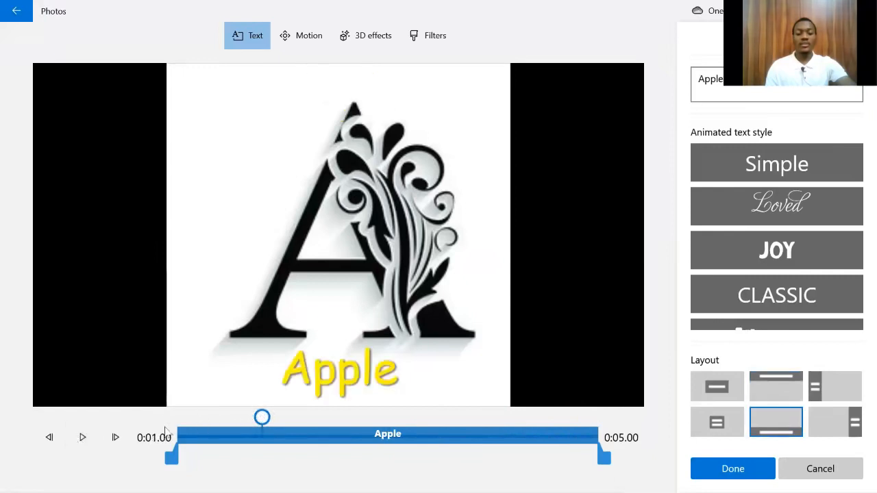
left_click_drag(263, 418, 177, 418)
left_click(83, 437)
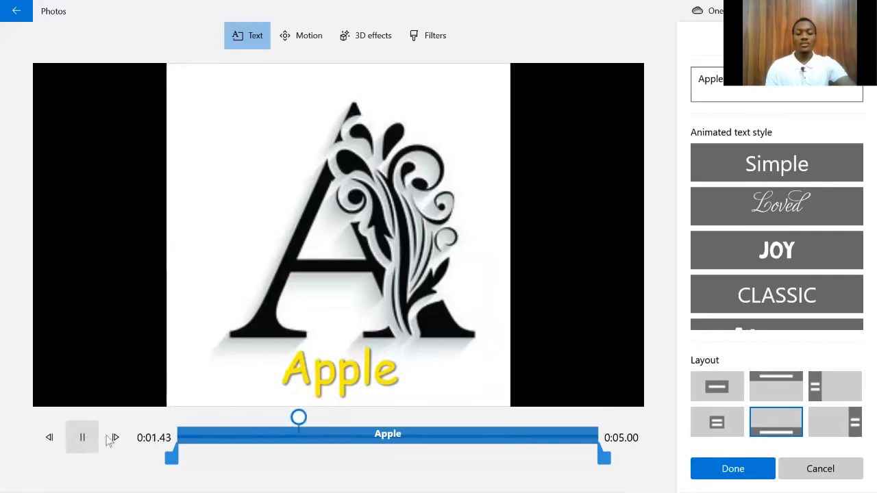
left_click(708, 468)
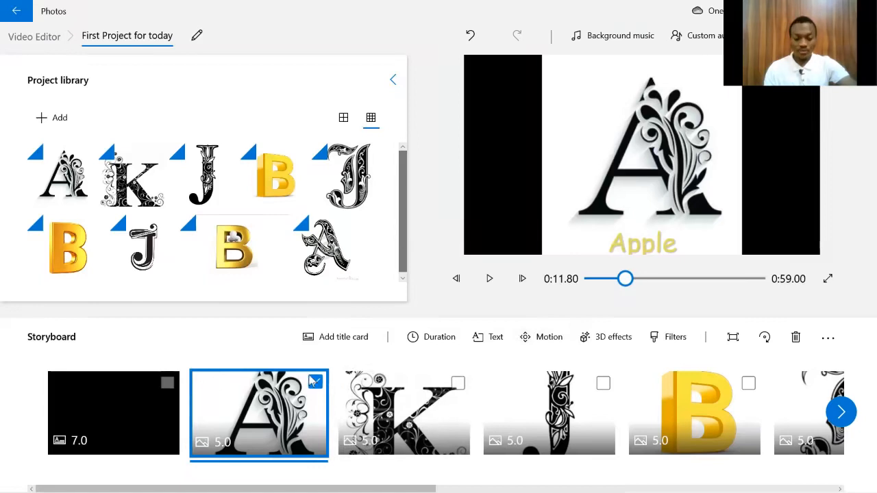
Step: Try several camera motions on the first A image, then apply Zoom out right and save it
left_click(538, 338)
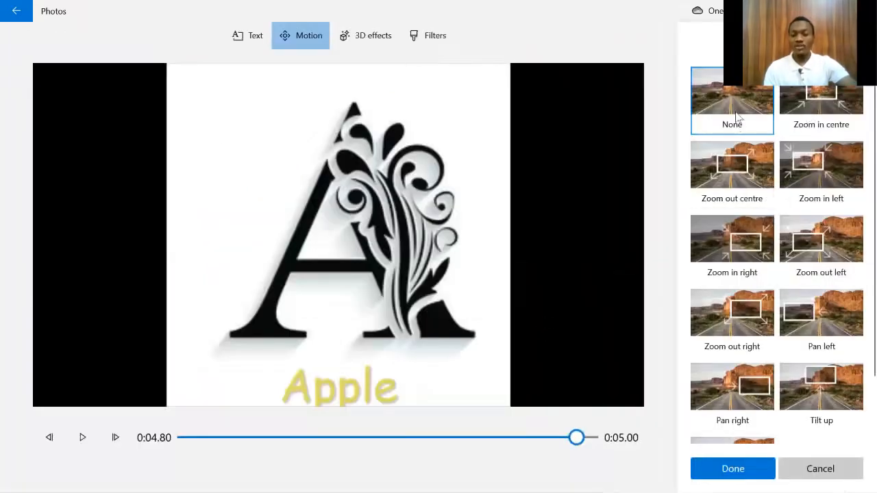
left_click(834, 102)
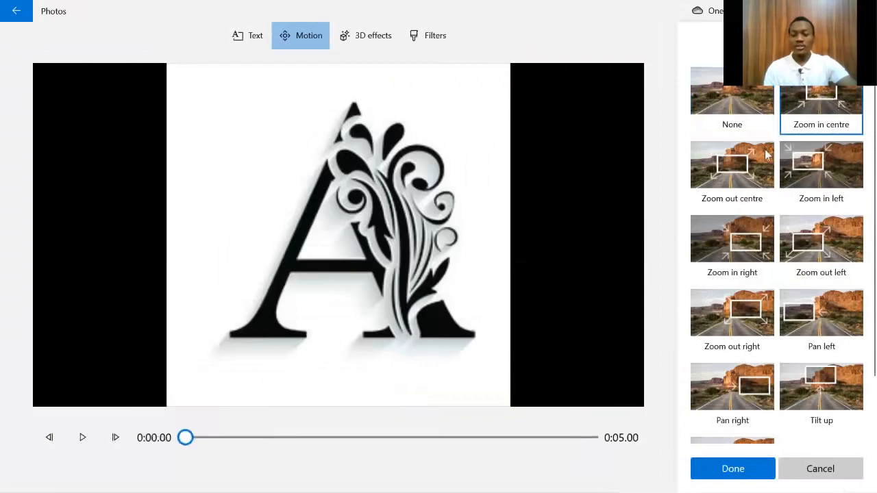
left_click(751, 155)
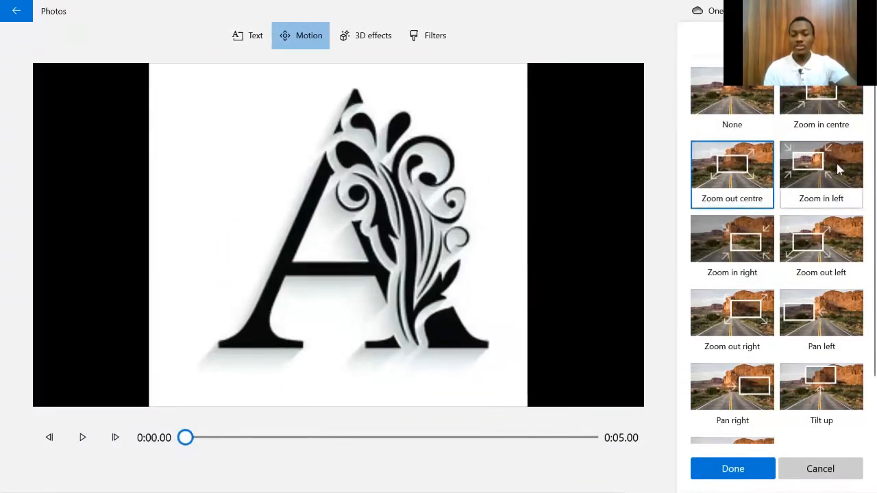
left_click(716, 242)
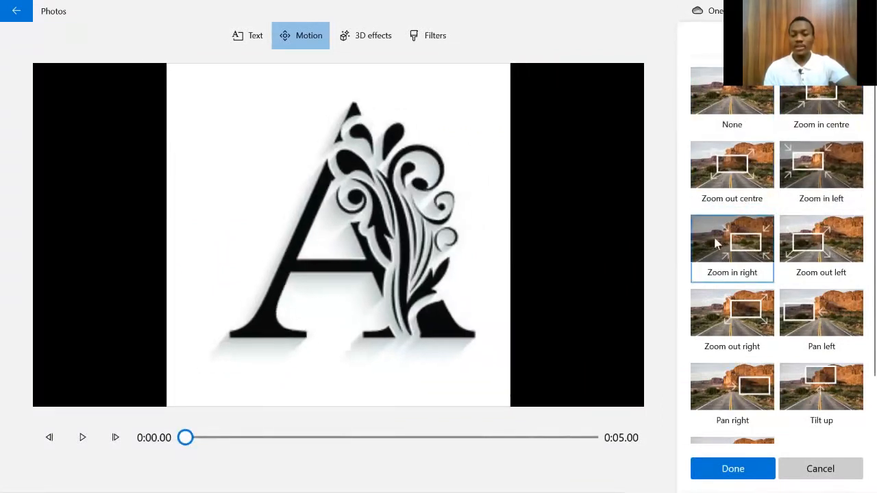
left_click(819, 241)
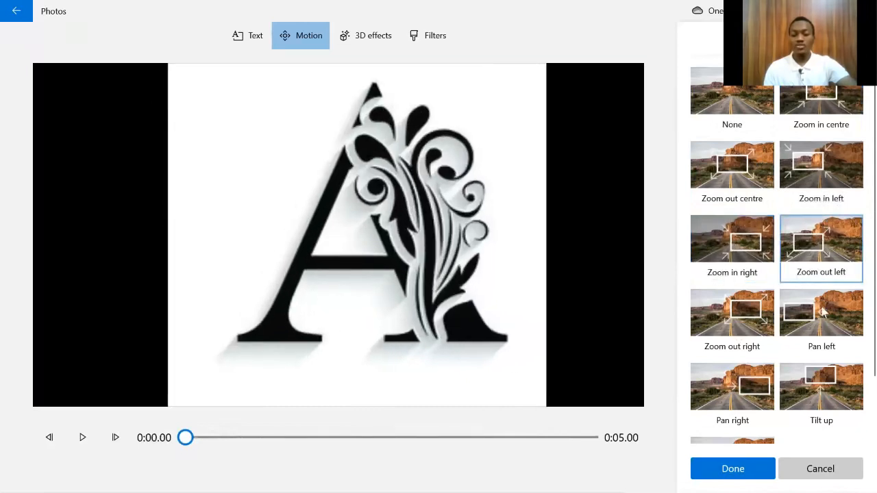
left_click(731, 313)
scroll(777, 288, "down", 1)
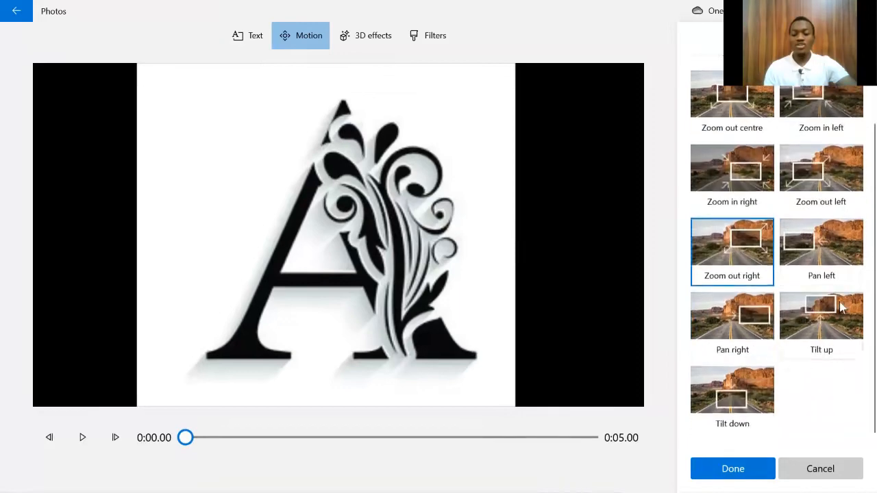
left_click(732, 469)
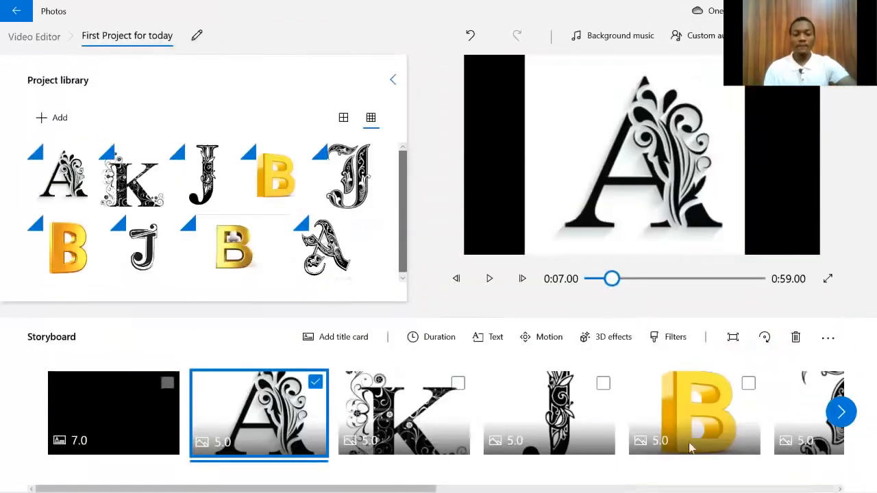
Step: Play the video from the first A image through the K image and check the black bars option
left_click(490, 279)
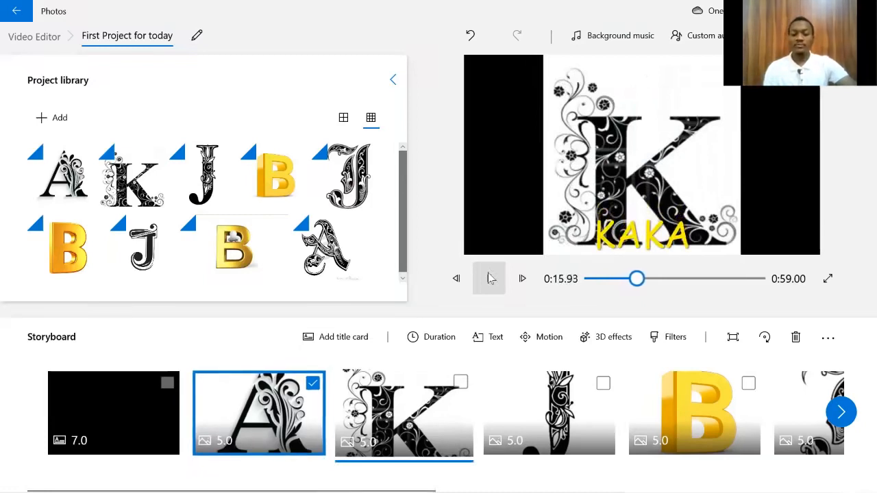
left_click(490, 279)
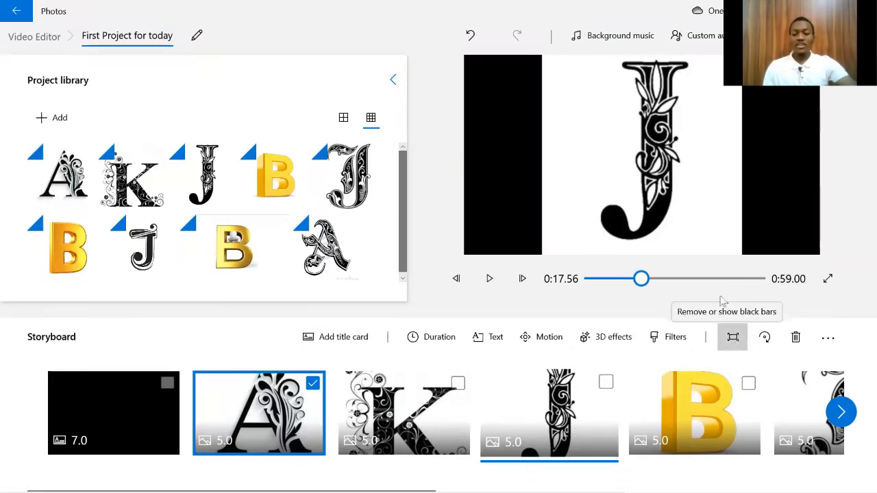
left_click(732, 336)
left_click(722, 289)
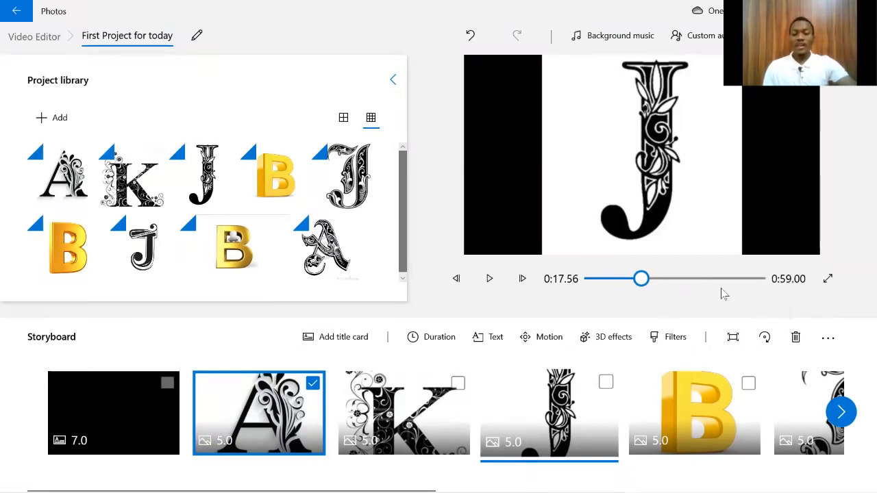
Step: Deselect the A image and play the video from the very beginning to check the title card
left_click(315, 382)
left_click(584, 282)
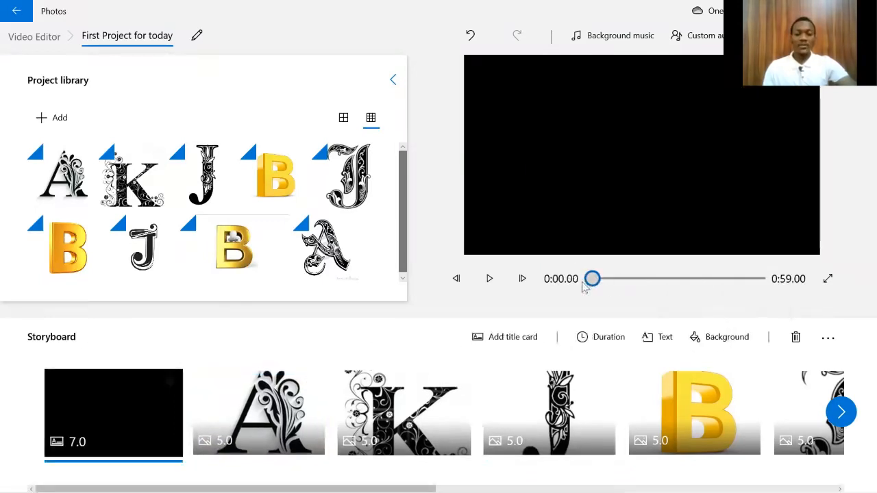
left_click(489, 278)
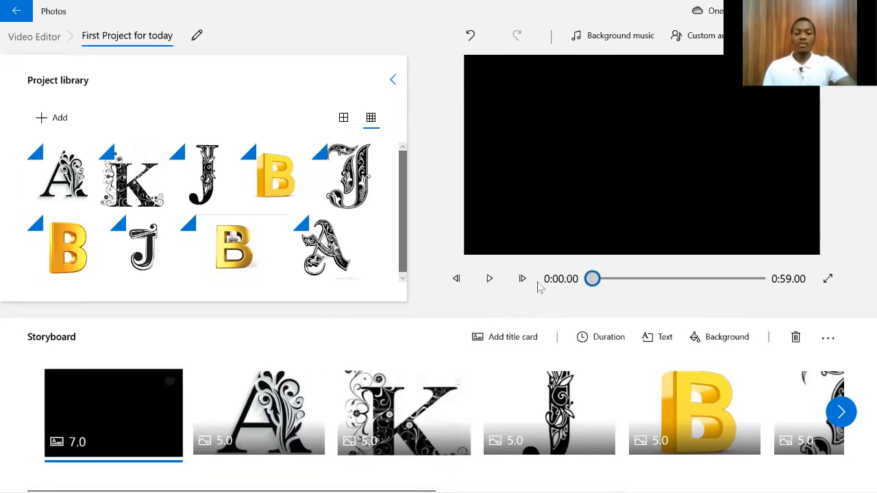
left_click(489, 279)
left_click(489, 279)
Step: Extend the "English Letter" text across nearly the title card's full 7 seconds, save it and play the video
left_click(170, 382)
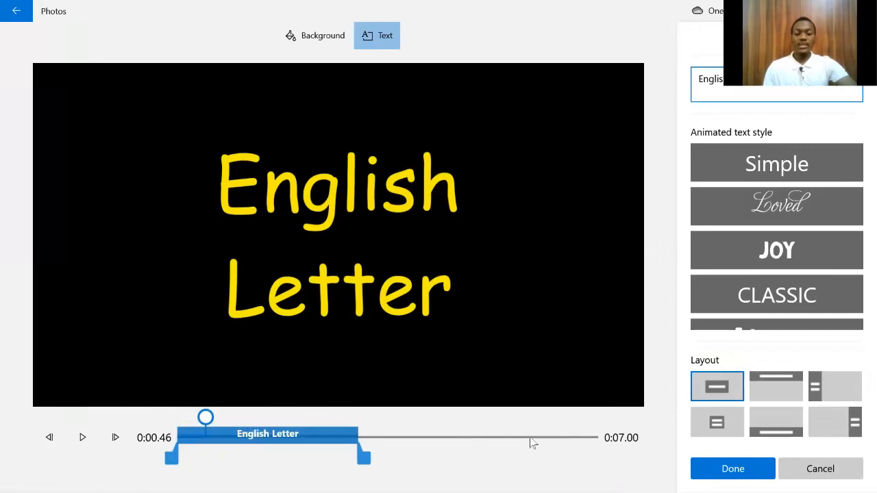
left_click_drag(364, 457, 596, 458)
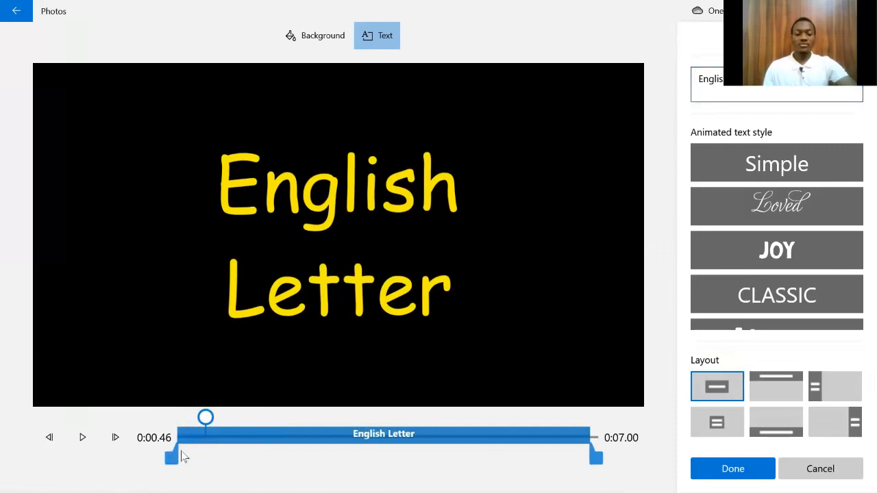
left_click_drag(175, 458, 183, 458)
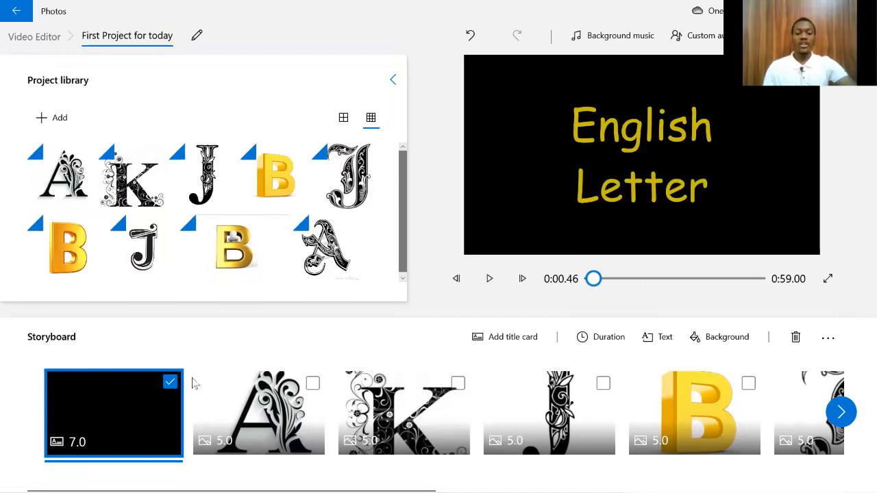
key("space")
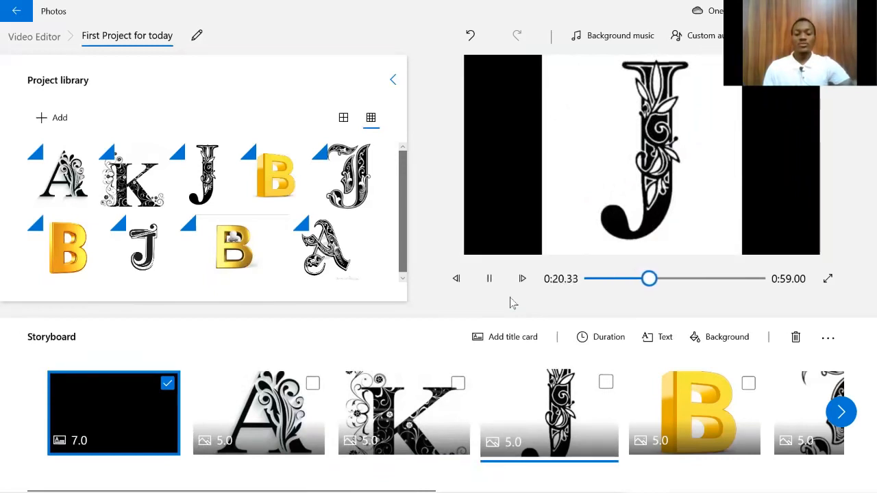
Step: Pause the playback and add the Google Meet logo image from the B-DAY-PHOTOS folder to the project library
left_click(494, 286)
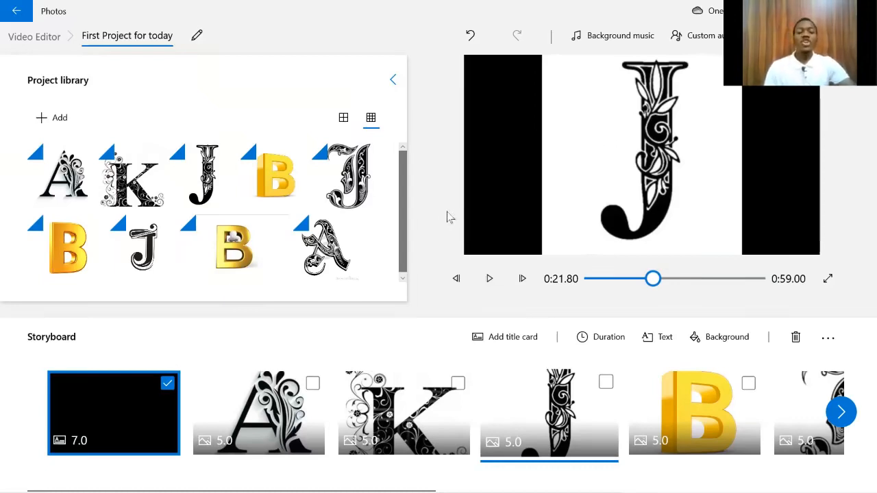
mouse_move(356, 274)
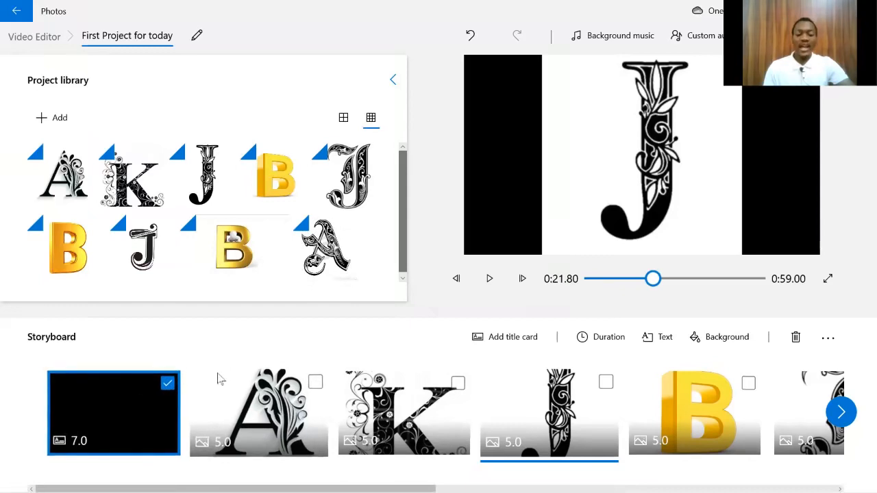
left_click(43, 117)
left_click(41, 149)
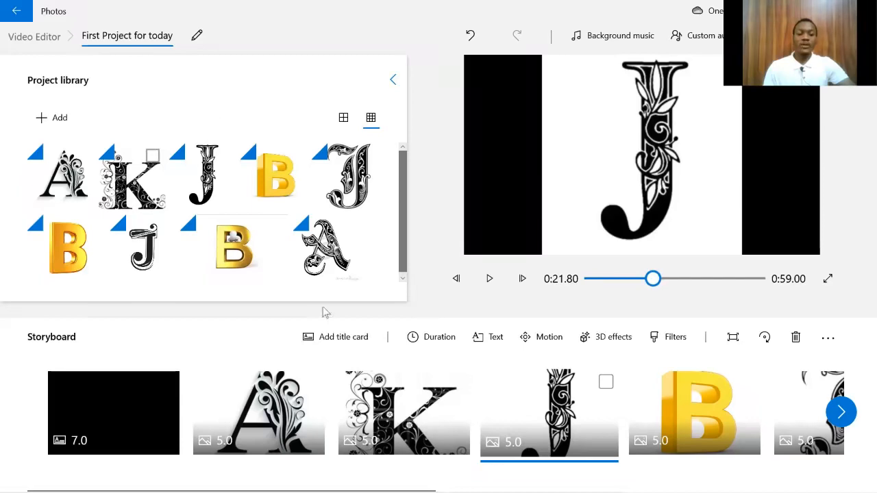
scroll(284, 162, "down", 3)
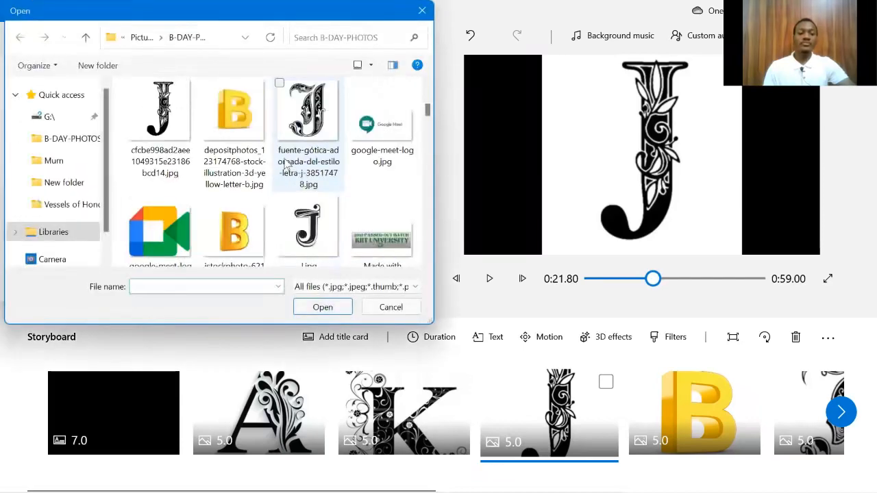
scroll(287, 165, "down", 10)
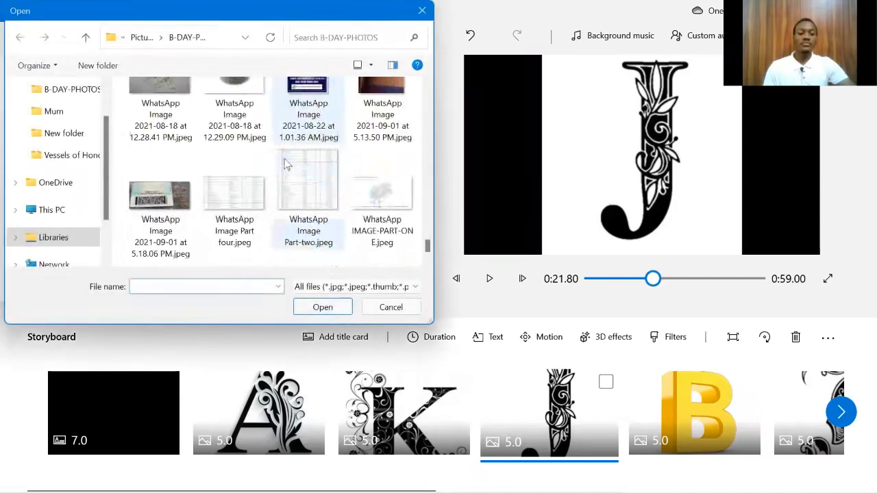
scroll(287, 165, "up", 12)
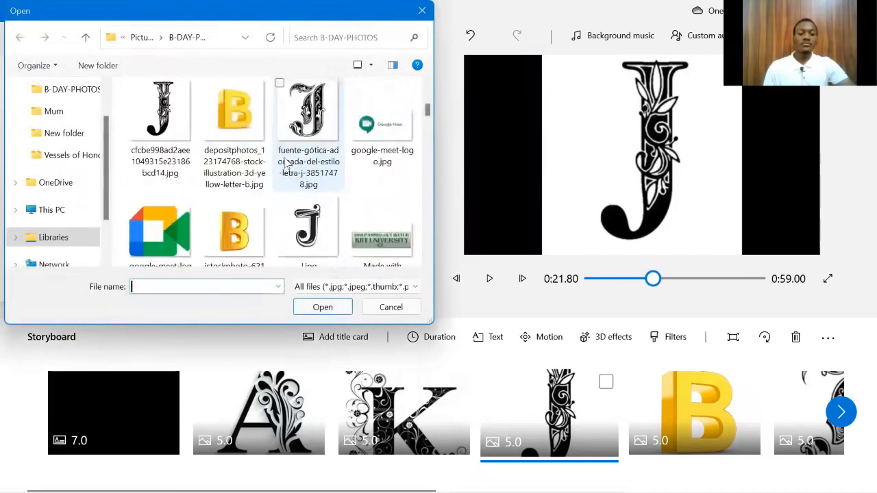
scroll(286, 164, "down", 5)
scroll(286, 164, "up", 4)
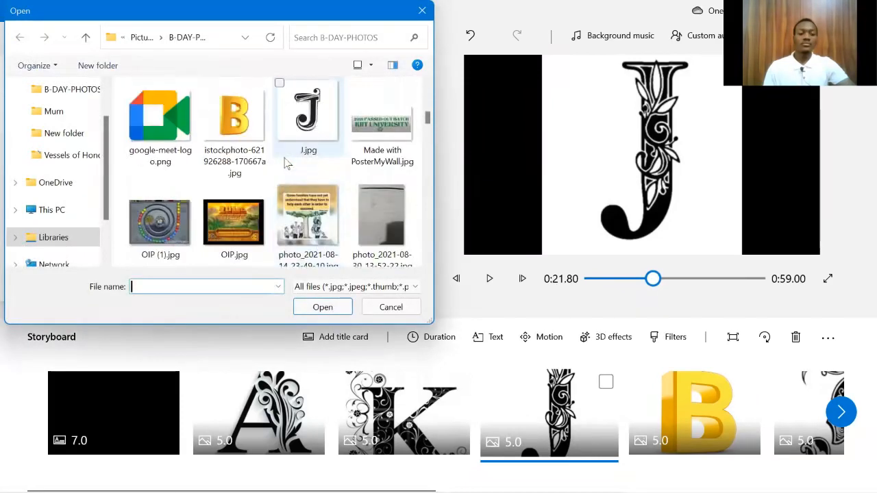
scroll(287, 164, "up", 6)
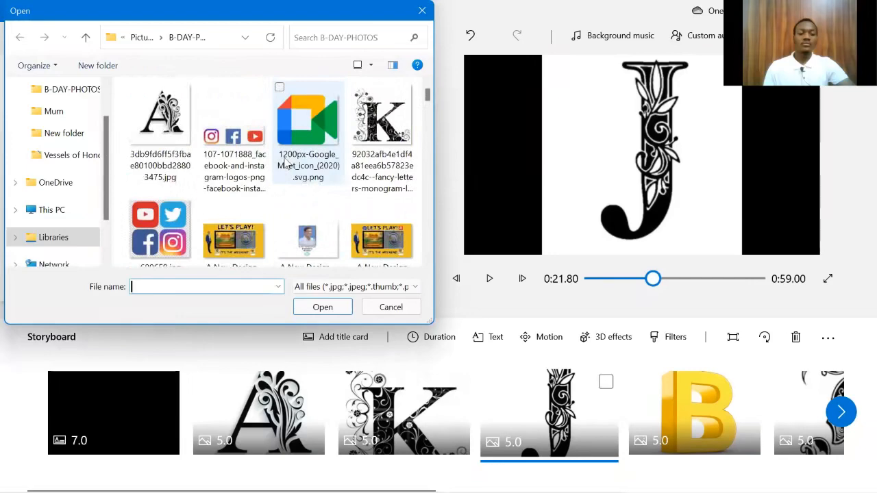
scroll(286, 164, "down", 6)
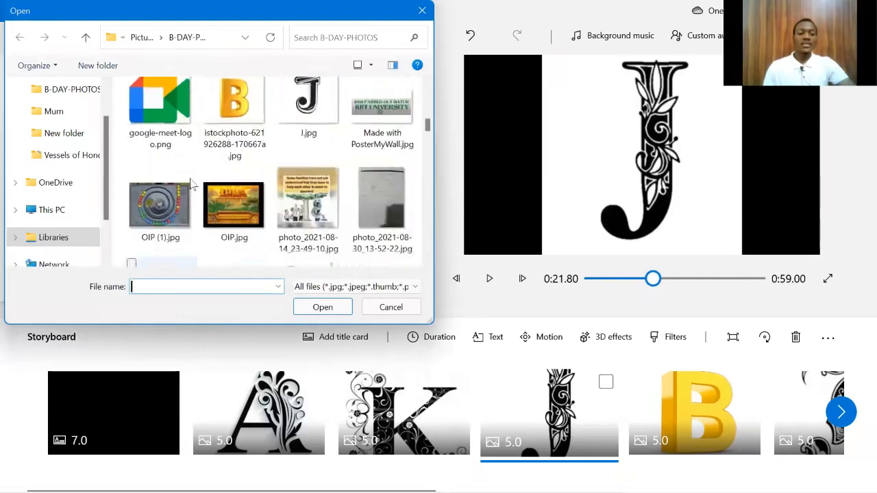
left_click(177, 167)
left_click(312, 308)
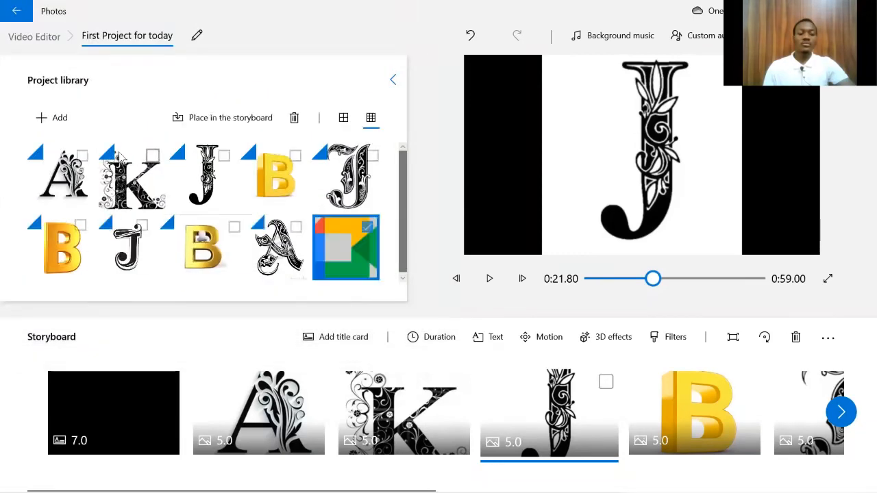
Step: Place the Google Meet logo in the storyboard directly after the title card and play the video from the beginning through to the A image
left_click(213, 121)
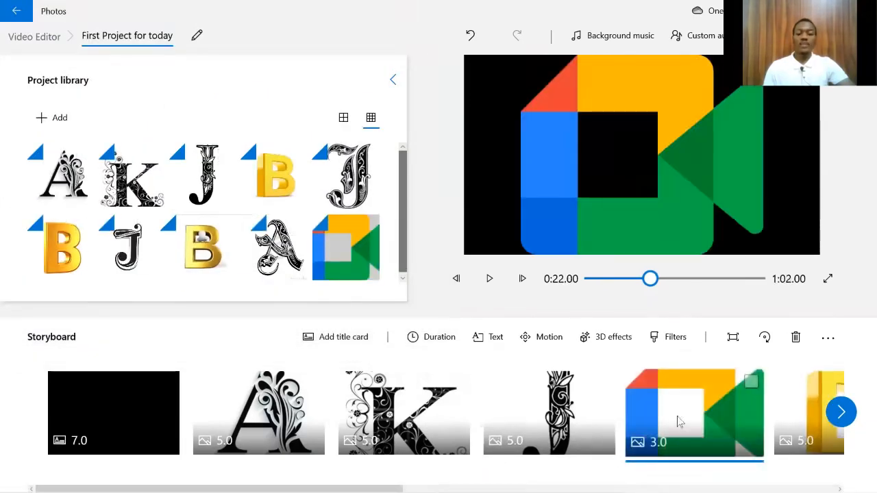
left_click_drag(676, 420, 268, 426)
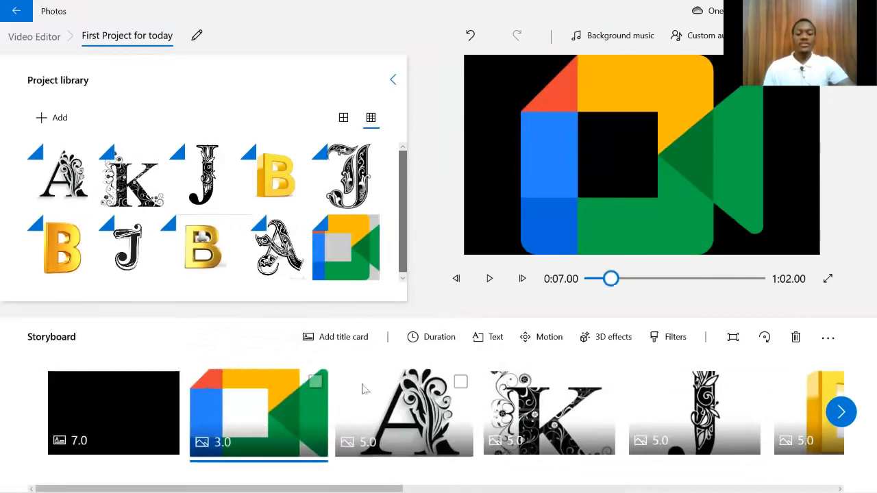
left_click_drag(612, 279, 592, 279)
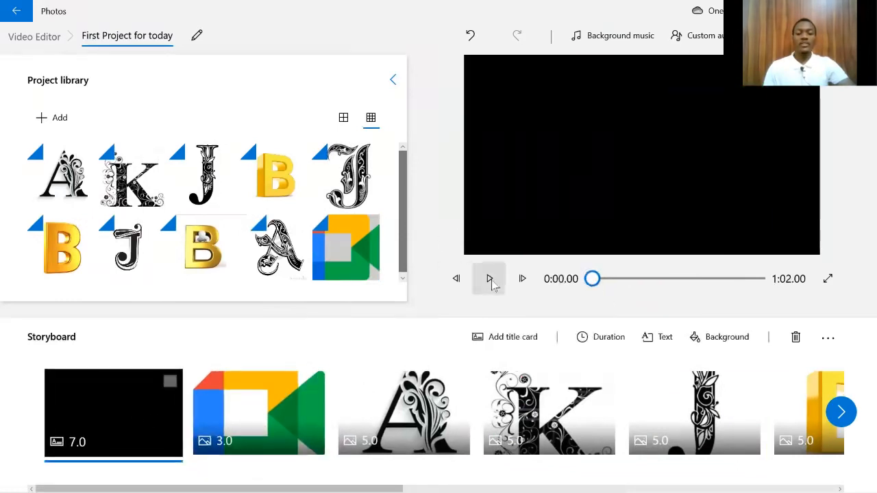
left_click(489, 279)
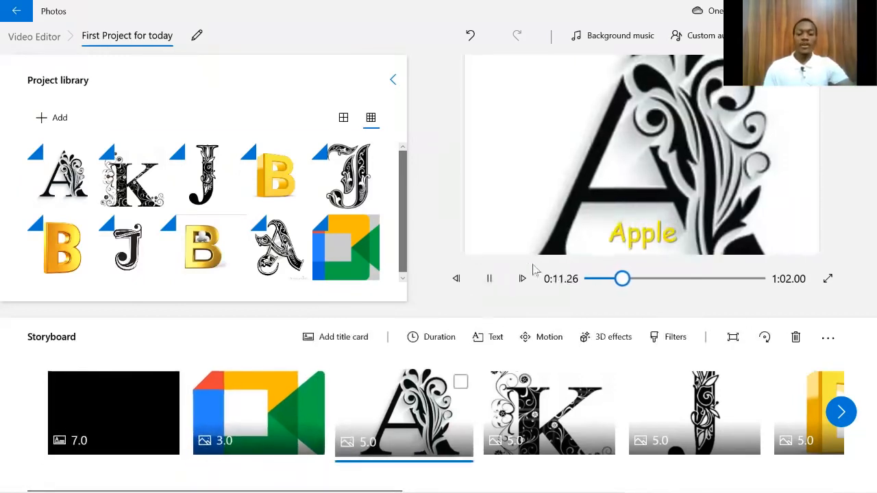
left_click(502, 284)
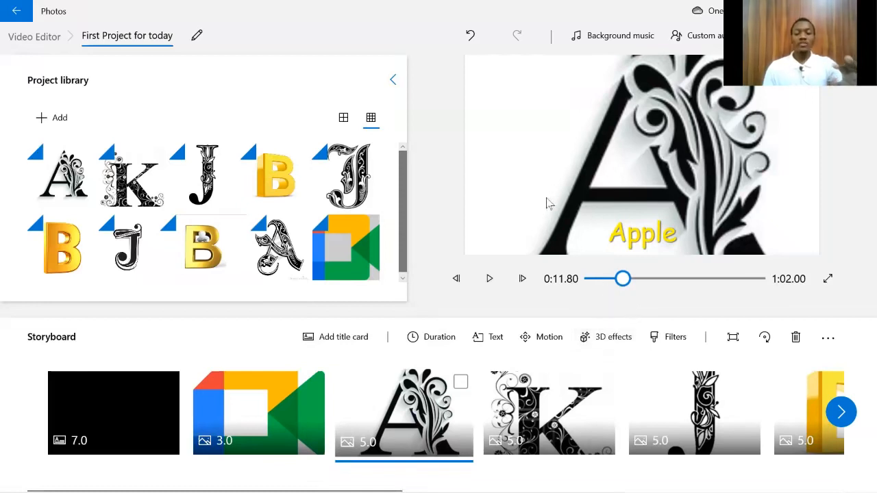
Step: Add the Sci-fi portal 3D effect to the first A image and place it in the blank area left of the letter
left_click(605, 338)
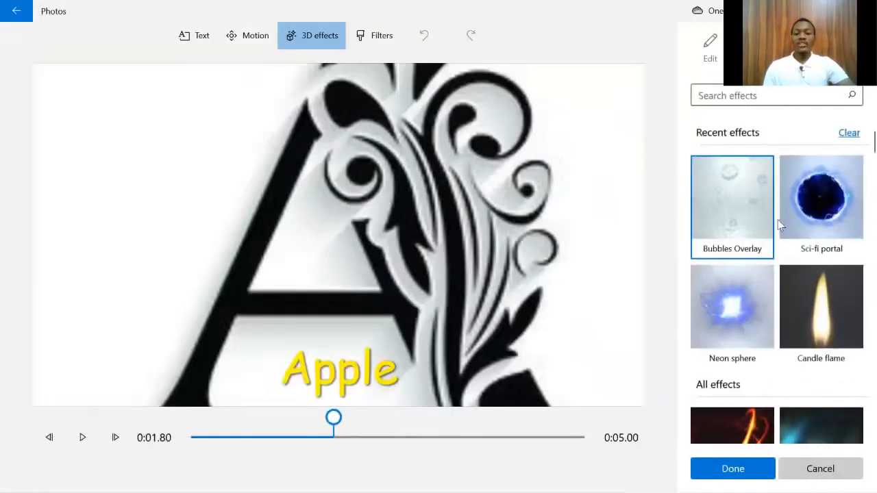
scroll(781, 235, "down", 10)
scroll(782, 236, "down", 5)
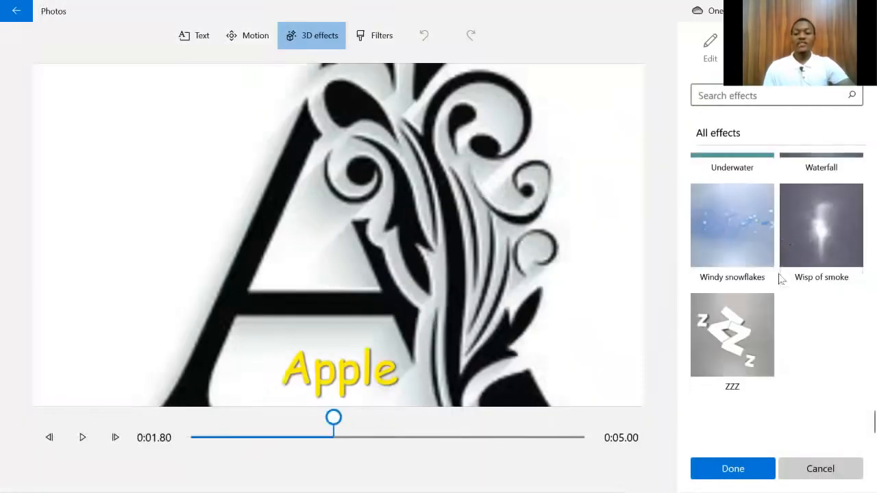
scroll(767, 274, "up", 10)
scroll(768, 274, "up", 8)
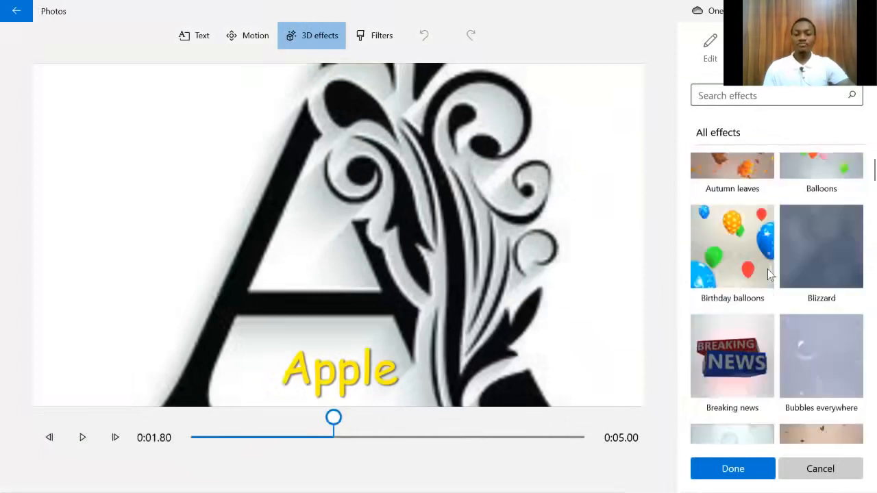
left_click(839, 207)
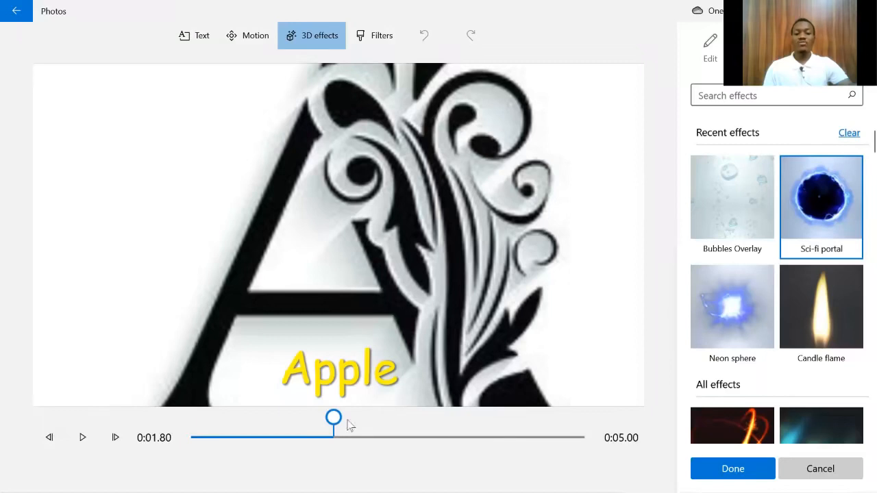
left_click_drag(330, 237, 190, 219)
left_click_drag(257, 226, 178, 222)
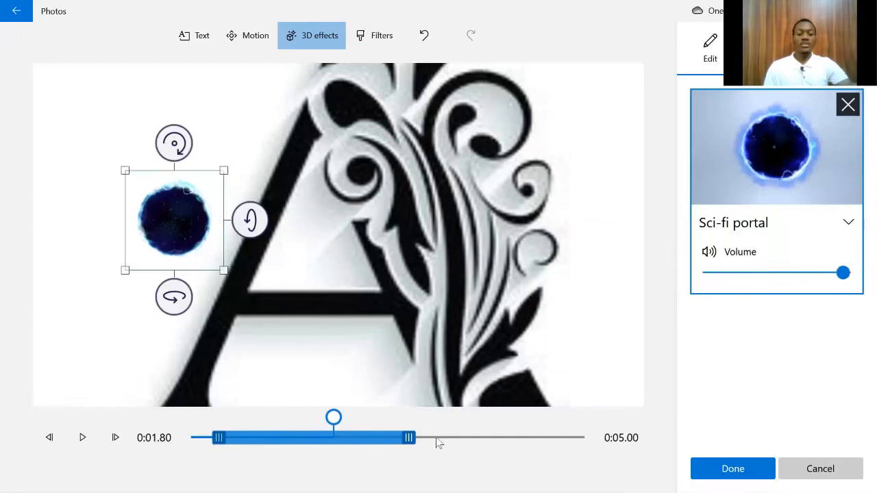
Step: Extend the Sci-fi portal effect nearly to the end of the A image's 5-second clip and play it back
left_click_drag(439, 444, 574, 440)
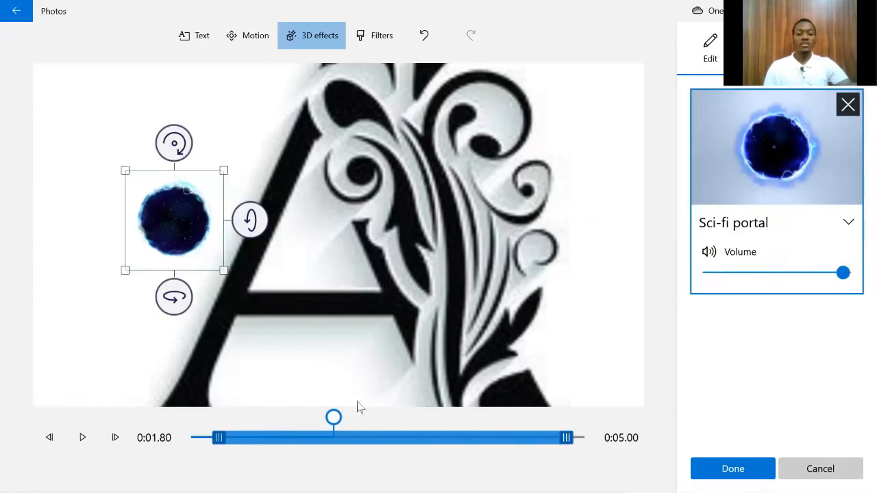
left_click(238, 436)
left_click(82, 438)
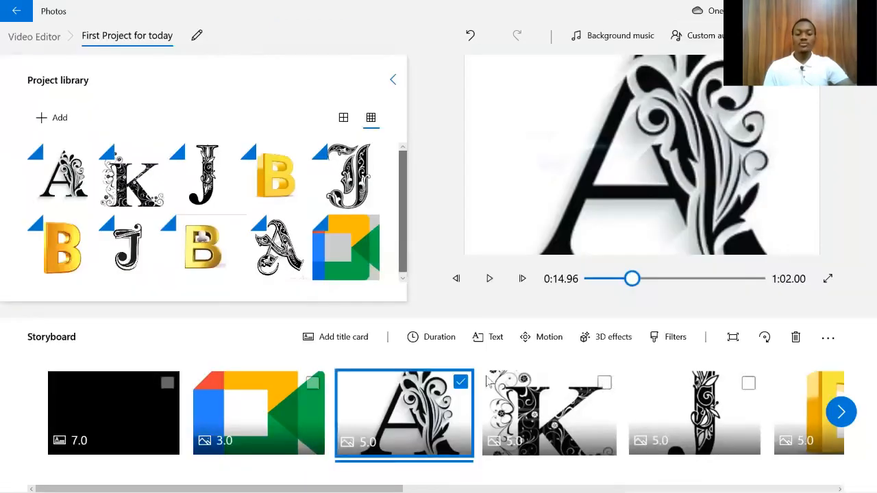
Step: Add the Sparkler 3D effect to the K image and move it into the white area above the letter
left_click(486, 380)
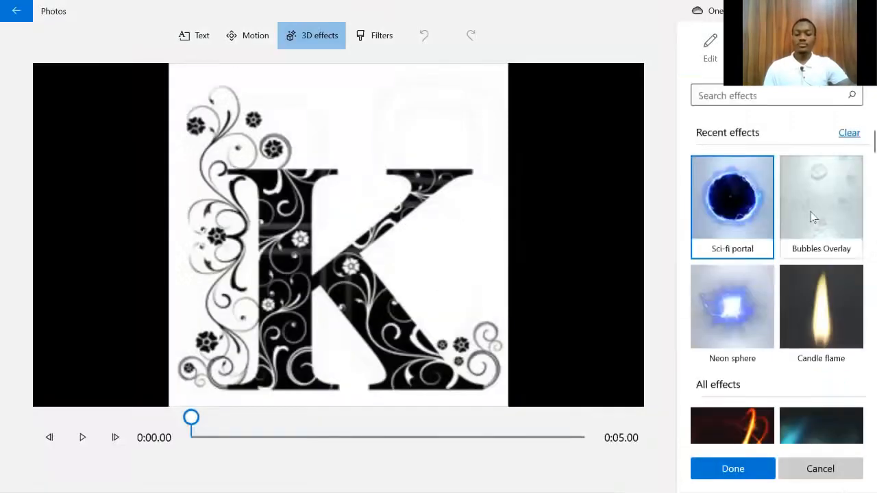
scroll(812, 217, "down", 5)
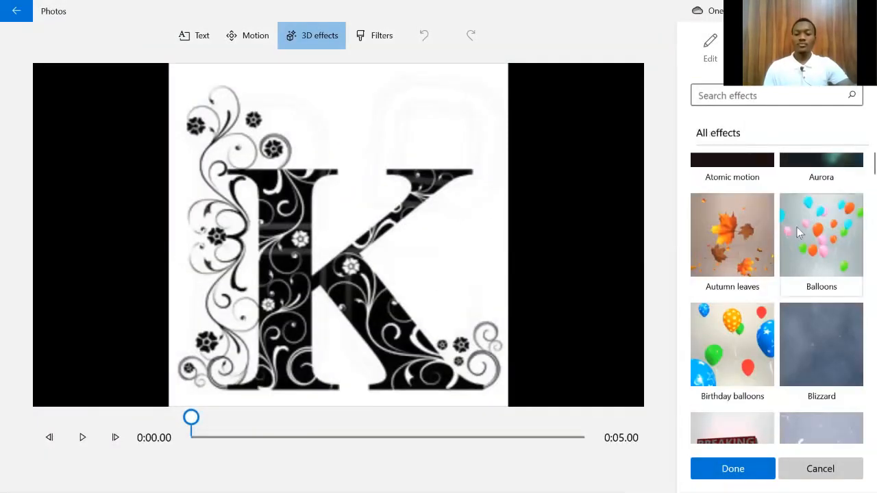
scroll(797, 227, "down", 5)
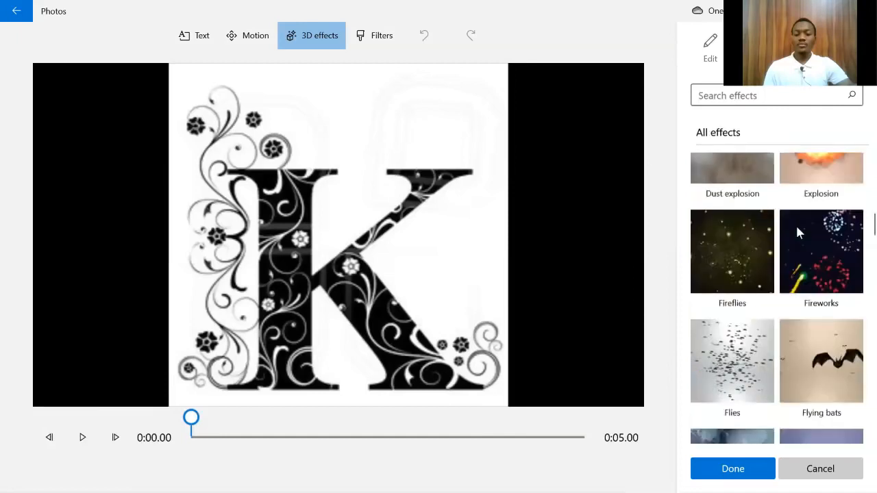
scroll(797, 233, "down", 3)
scroll(797, 233, "down", 3)
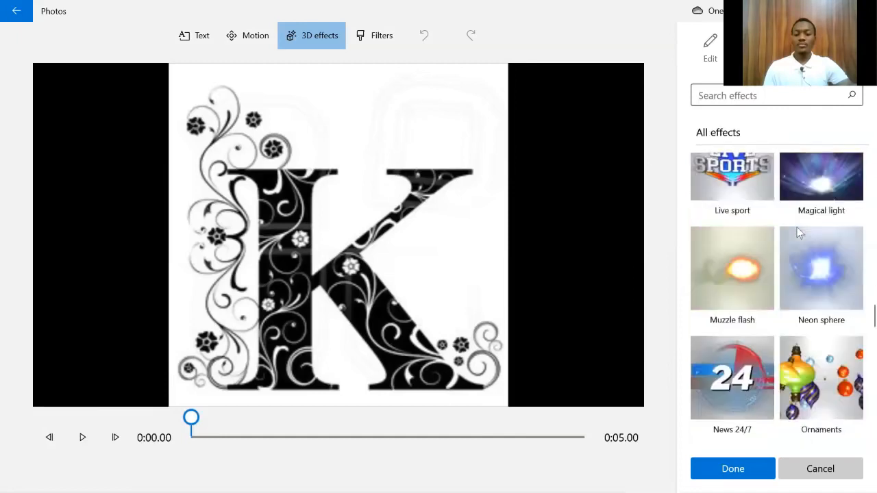
scroll(796, 233, "up", 3)
scroll(796, 233, "down", 3)
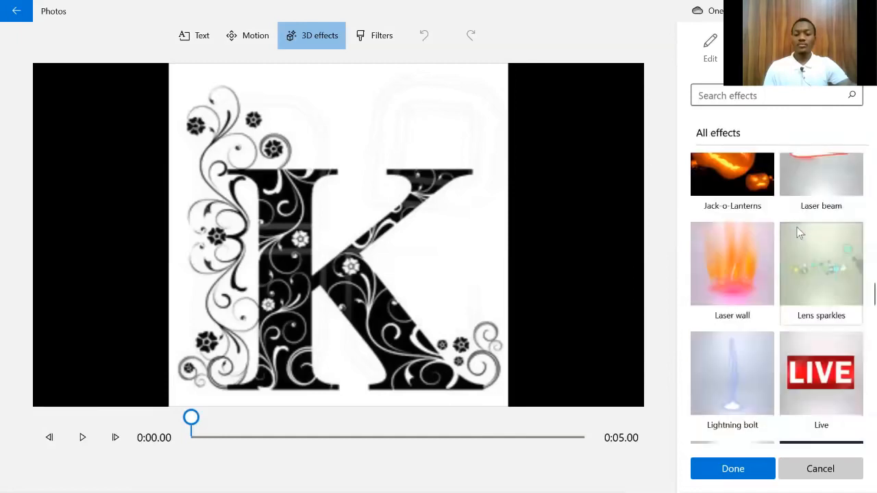
scroll(798, 233, "down", 2)
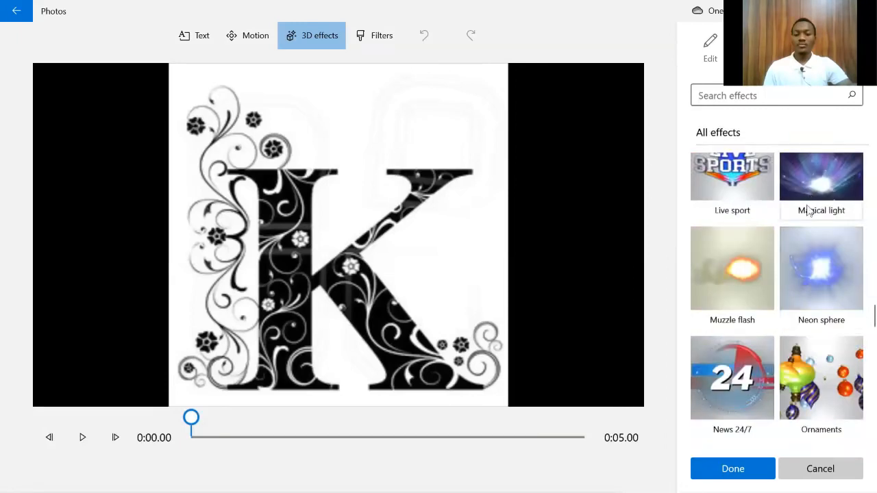
scroll(807, 211, "down", 3)
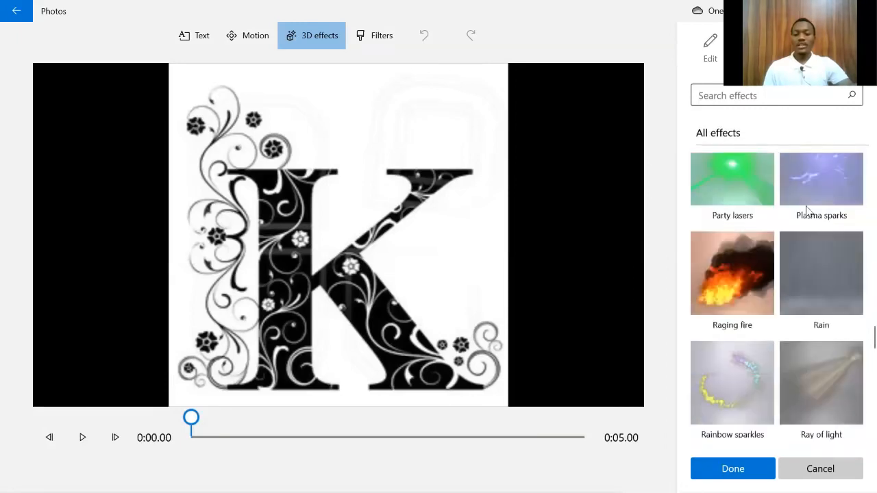
scroll(805, 213, "down", 3)
scroll(806, 205, "down", 2)
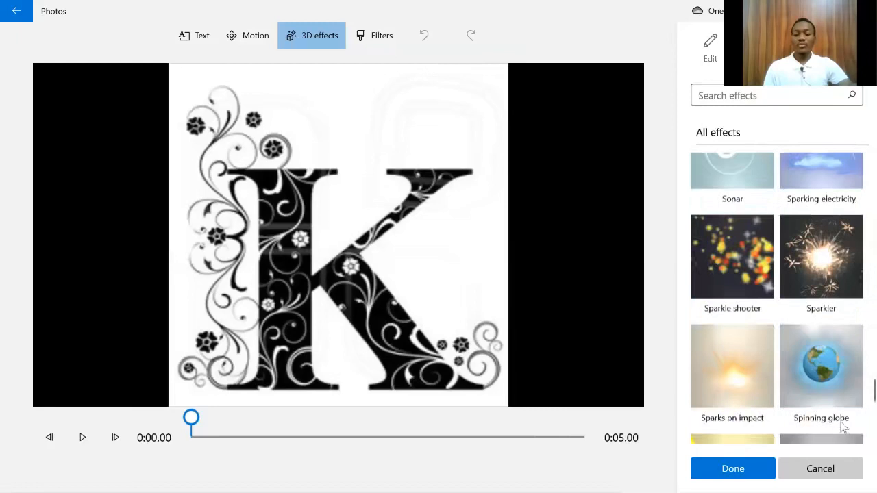
left_click(820, 257)
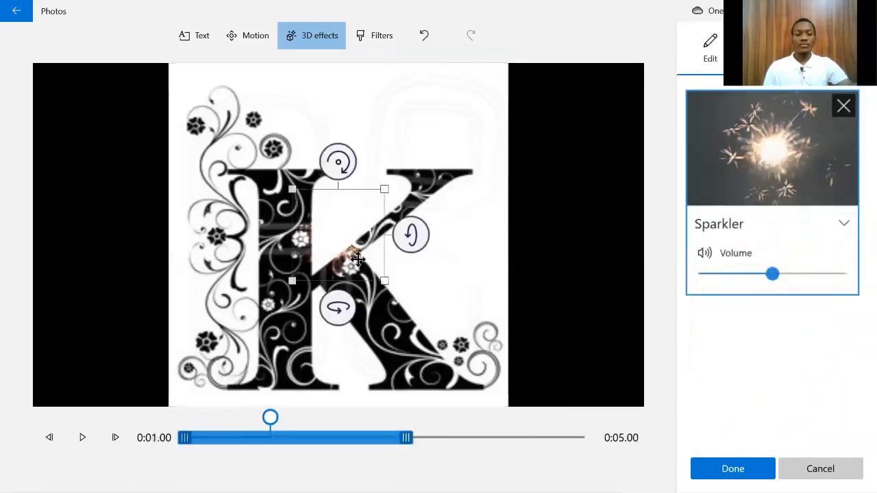
left_click_drag(342, 194, 361, 85)
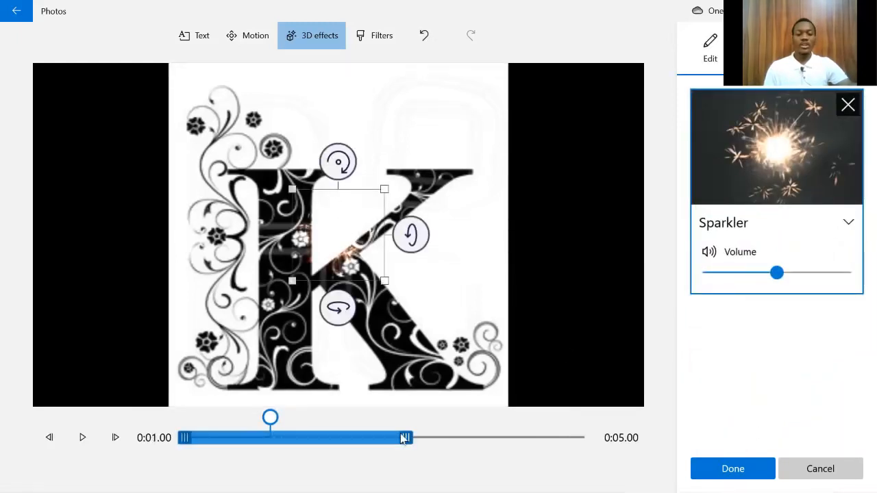
Step: Extend the Sparkler effect across the K image's full 5 seconds and play the clip from its start
left_click_drag(597, 442, 587, 438)
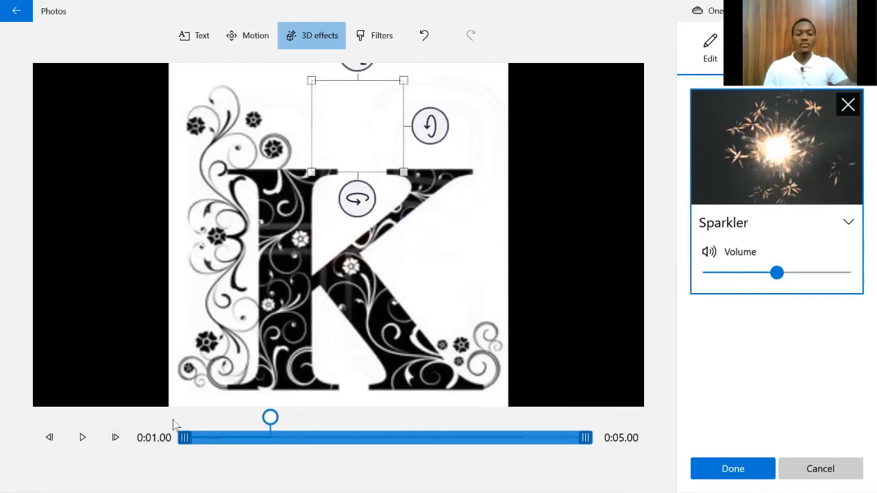
left_click(175, 423)
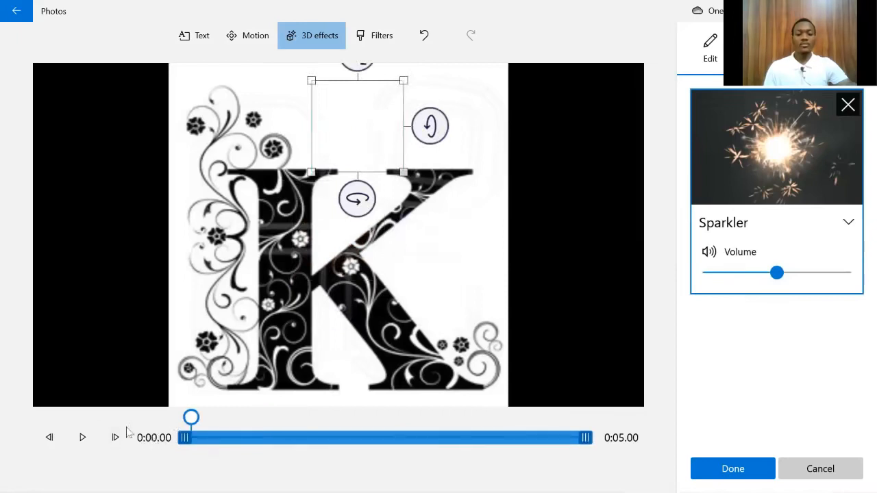
left_click(82, 438)
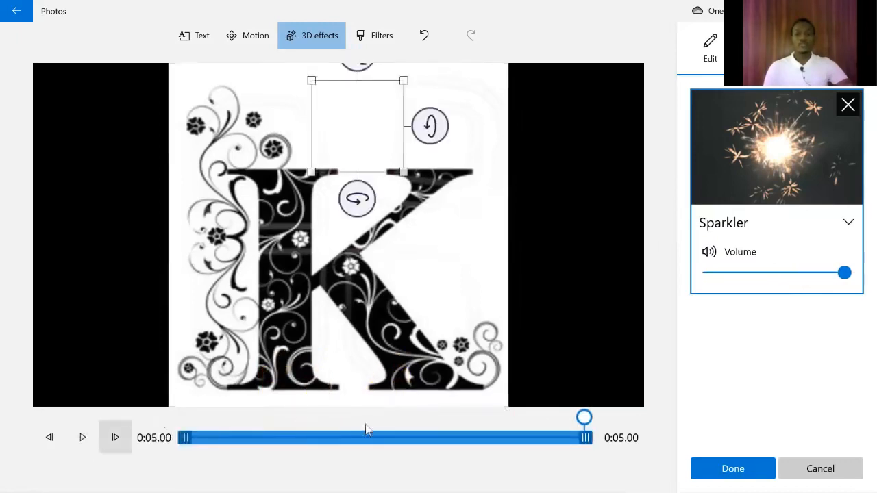
Step: Apply the Sparkler effect to the K image, recheck its 3D effects and return to the storyboard
left_click(729, 470)
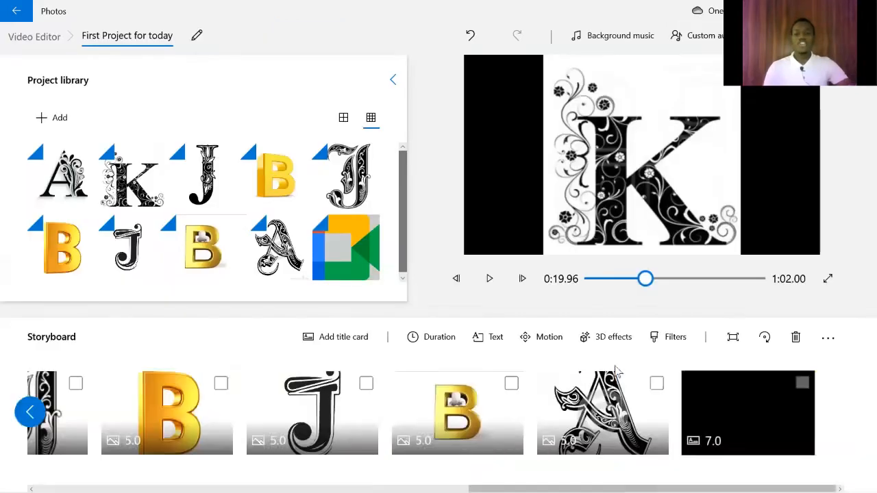
left_click(606, 343)
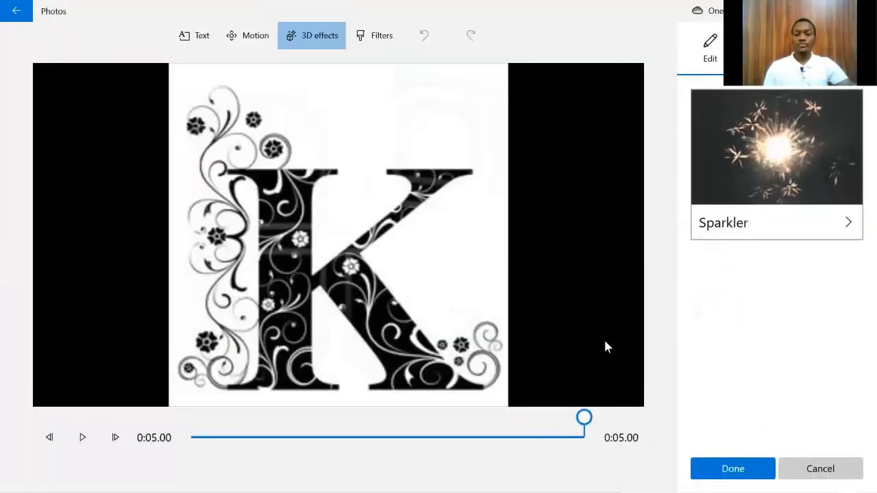
left_click(753, 470)
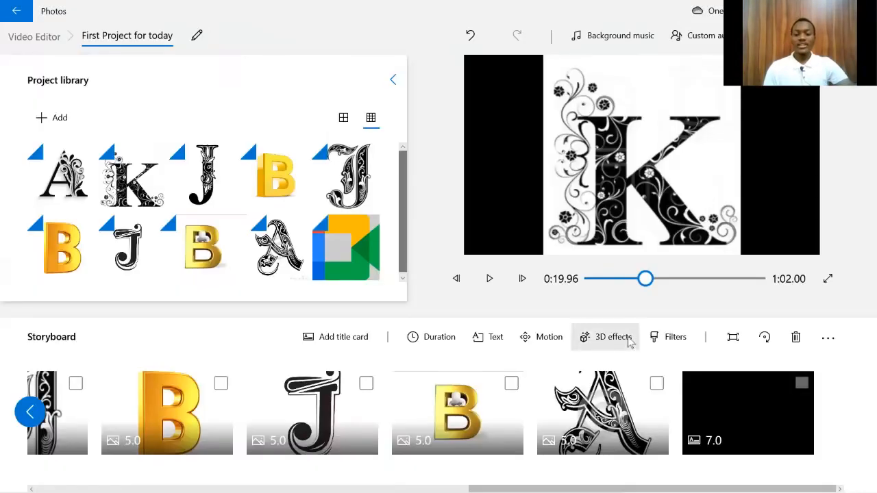
Step: Try the Pearl, Iceberg, Denim, Brassy, Inky, Arcade, Loved, Energy and Sepia filters on the K image
left_click(670, 343)
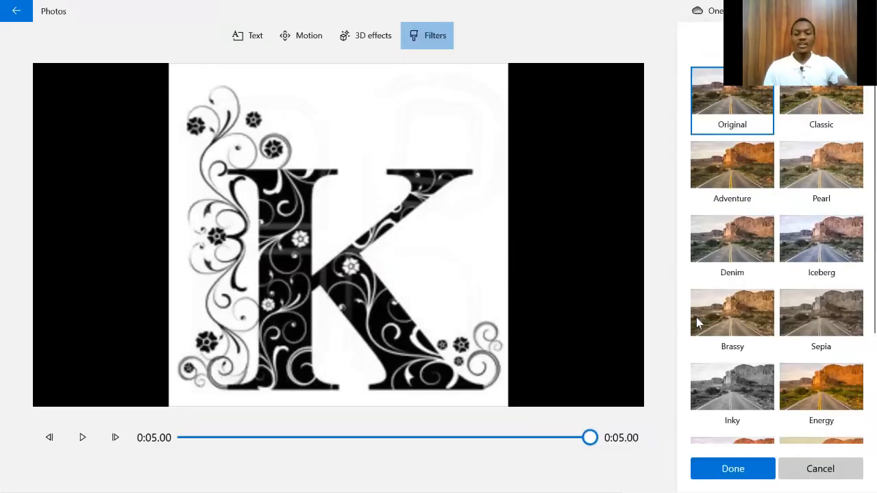
left_click(846, 168)
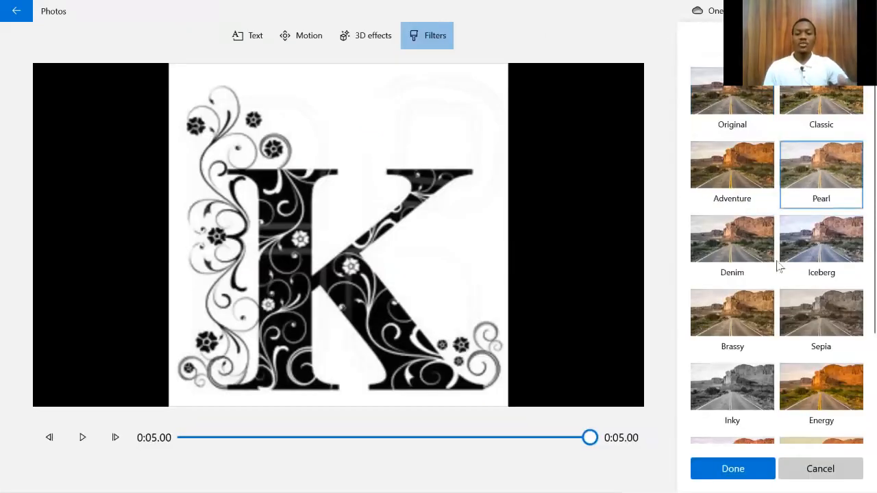
left_click(822, 252)
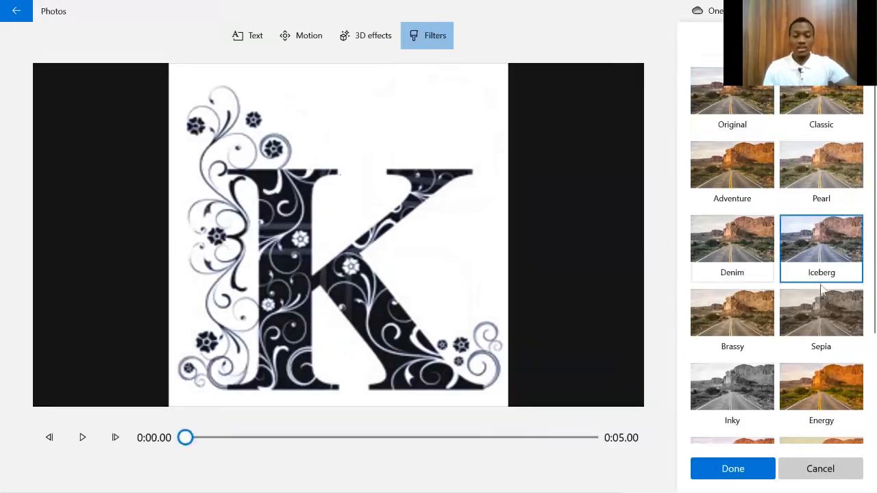
left_click(740, 251)
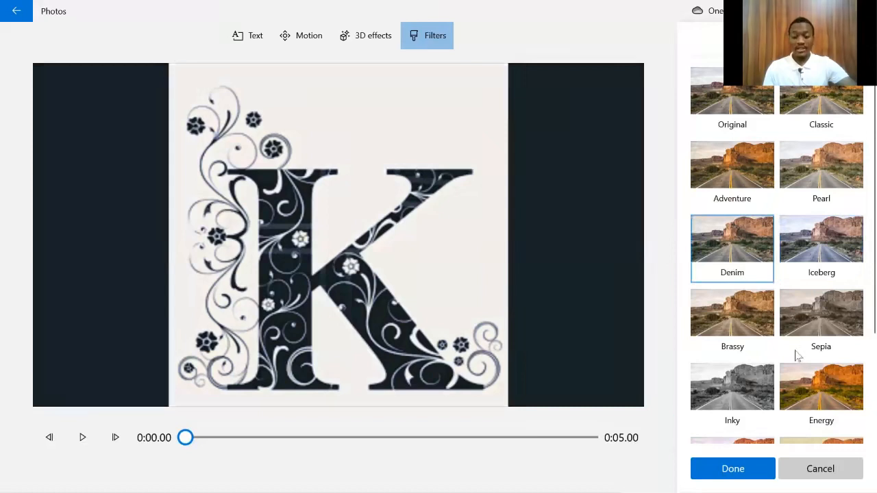
left_click(738, 346)
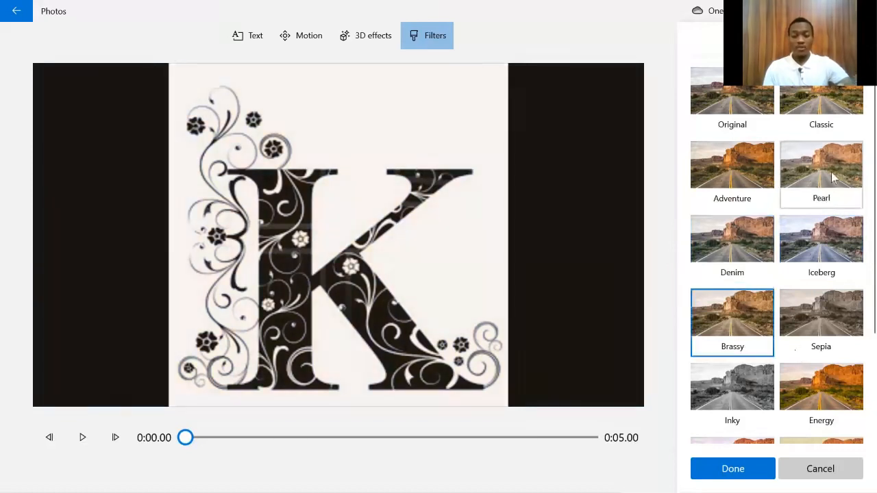
left_click(815, 266)
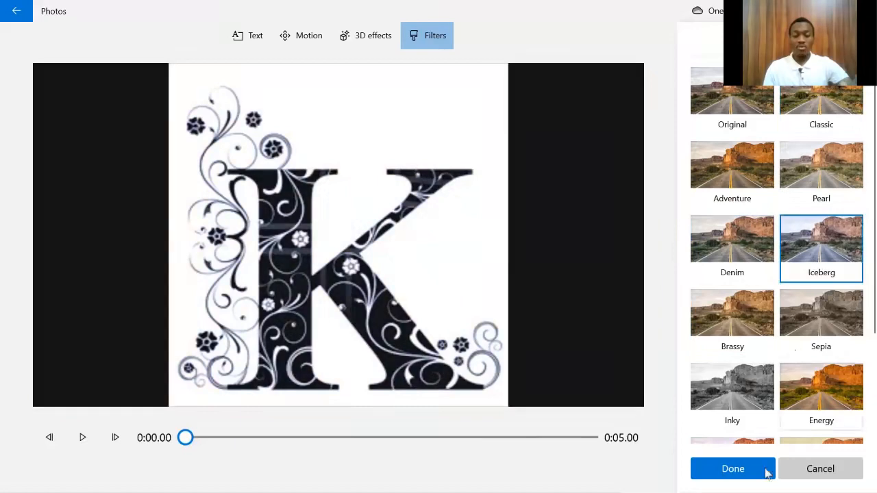
left_click(725, 391)
scroll(781, 363, "down", 2)
left_click(821, 384)
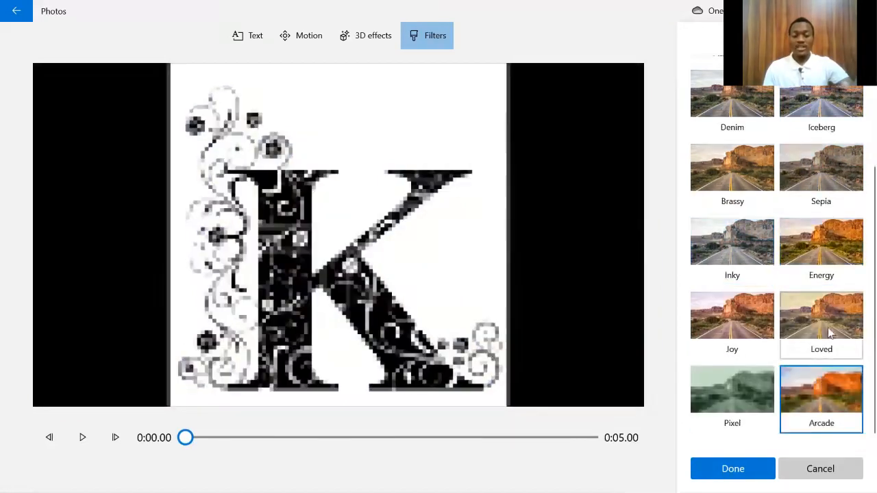
left_click(822, 329)
left_click(821, 250)
left_click(833, 153)
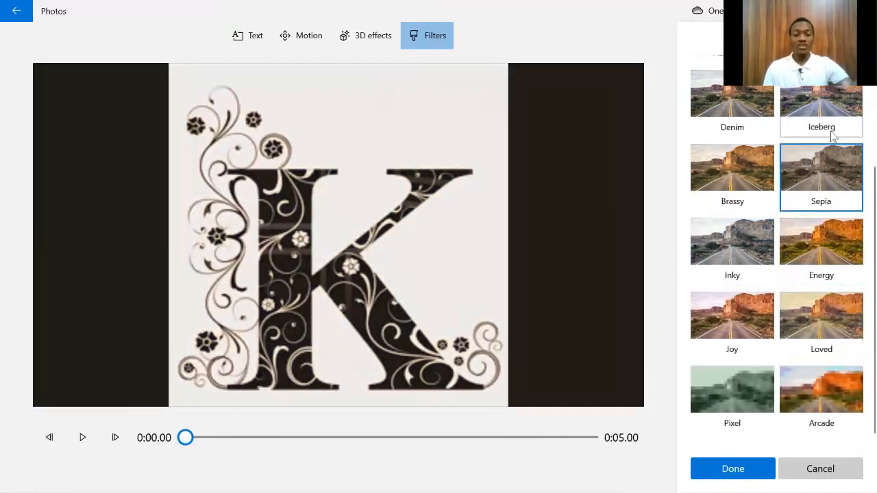
Step: Apply the Iceberg filter to the K image and remove the black bars at its sides
left_click(822, 103)
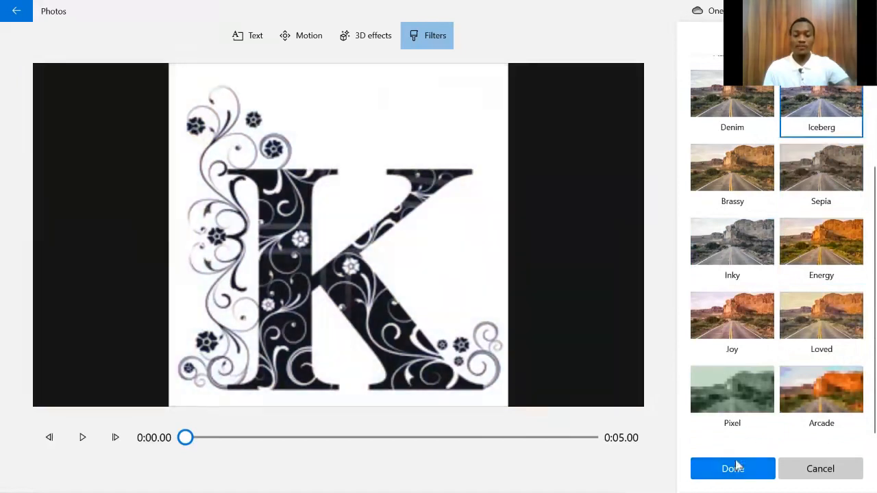
left_click(830, 227)
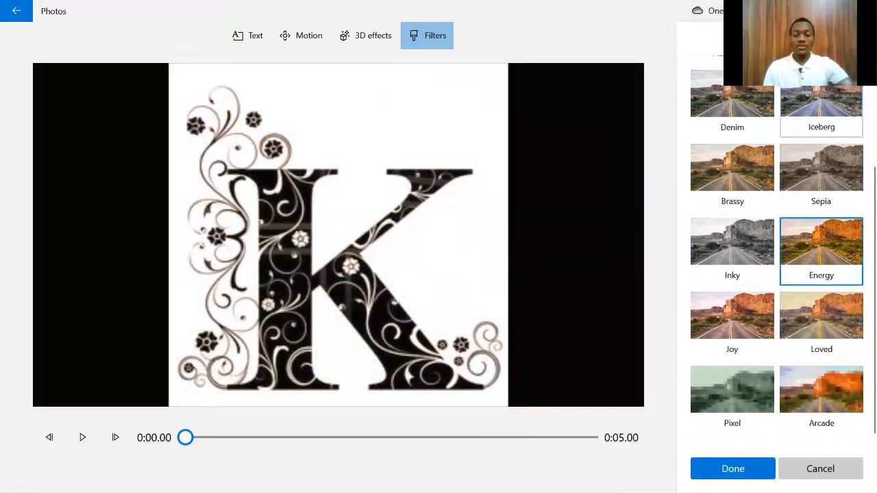
left_click(822, 105)
left_click(83, 437)
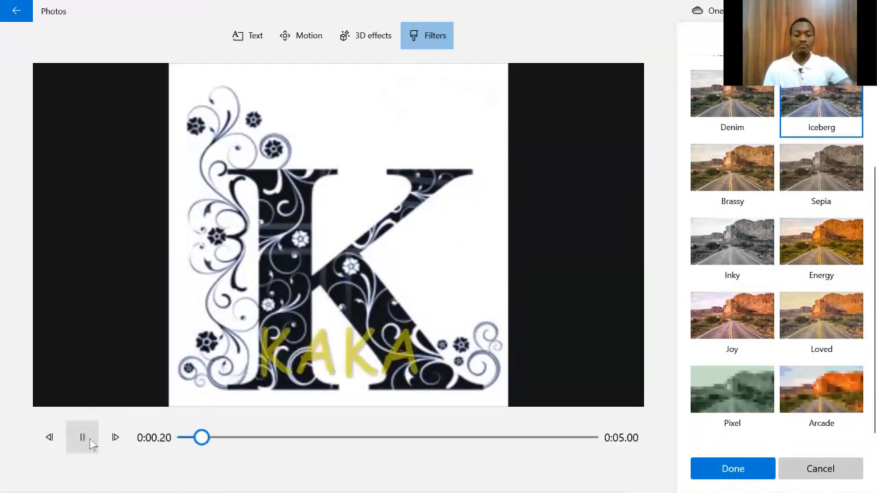
left_click(708, 468)
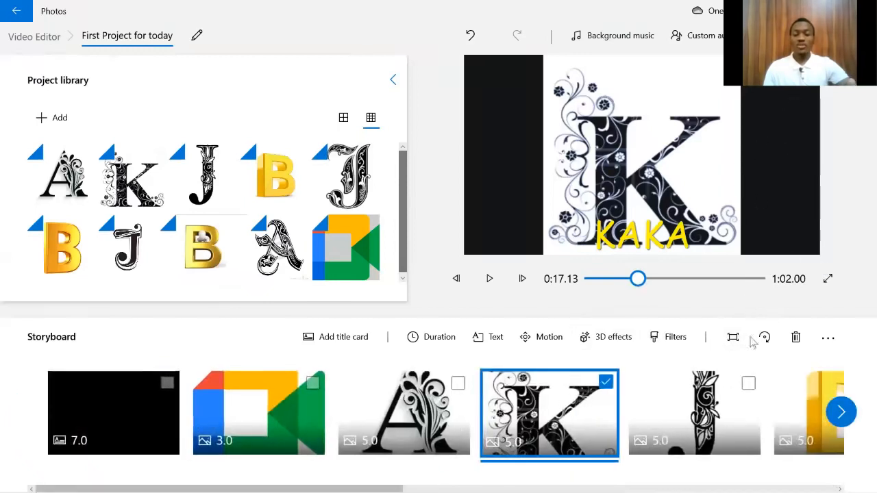
left_click(732, 337)
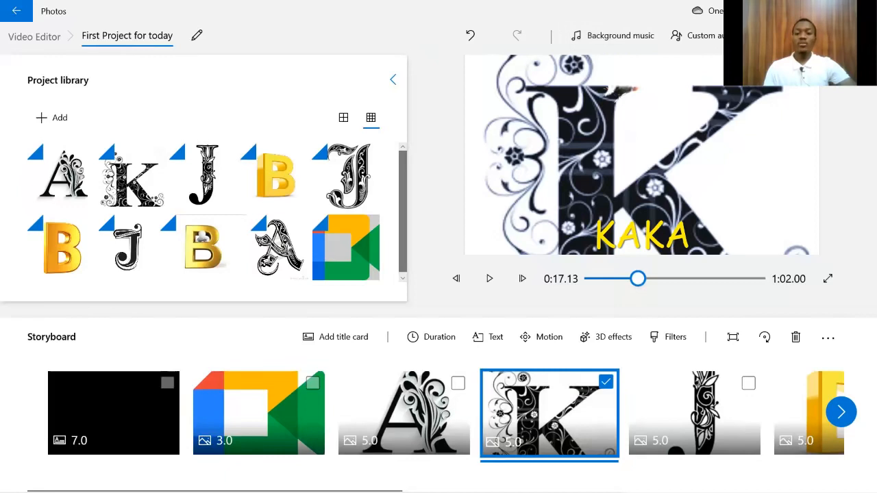
Step: Back up the project as "First Project for today.vpb" in the B-DAY-PHOTOS folder
left_click(859, 36)
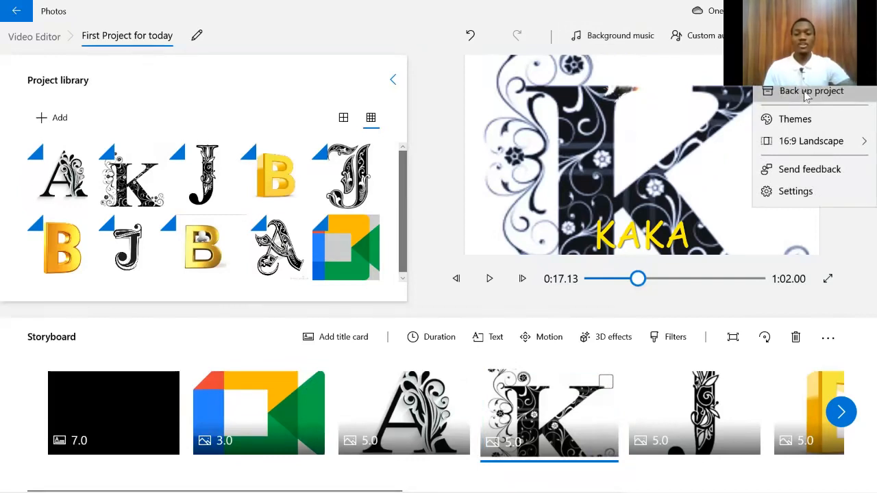
left_click(807, 96)
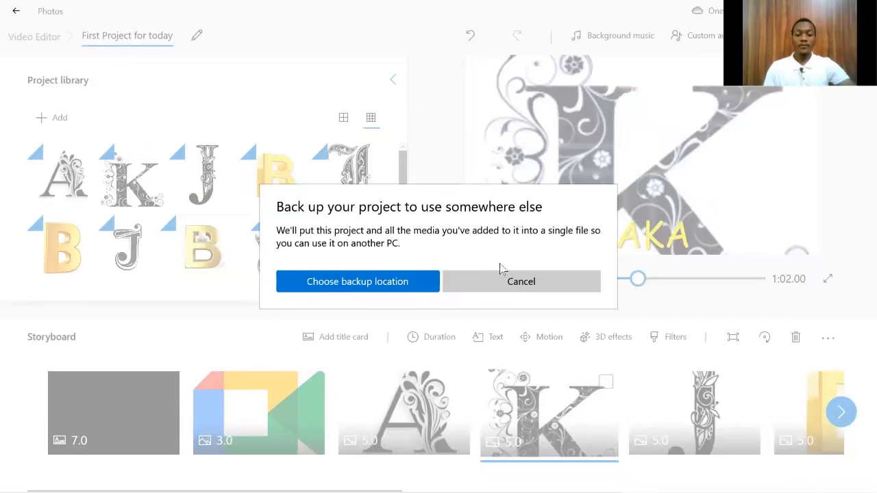
left_click(369, 285)
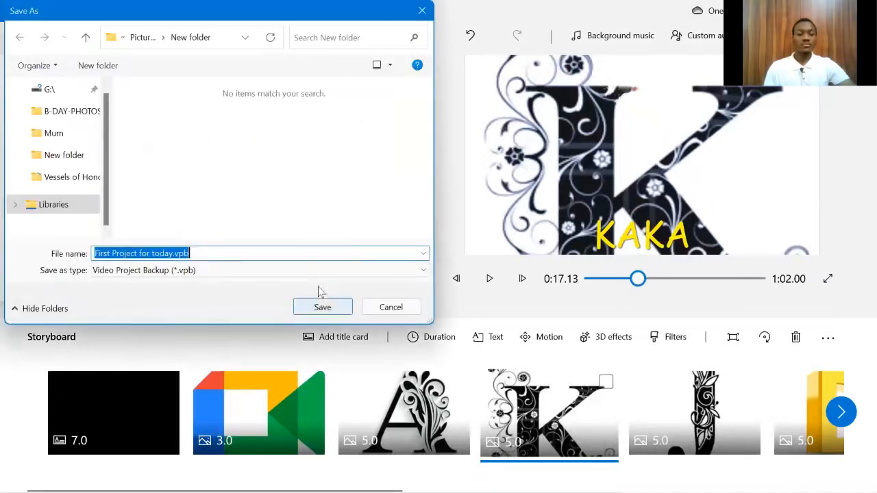
scroll(106, 137, "up", 1)
scroll(95, 131, "down", 2)
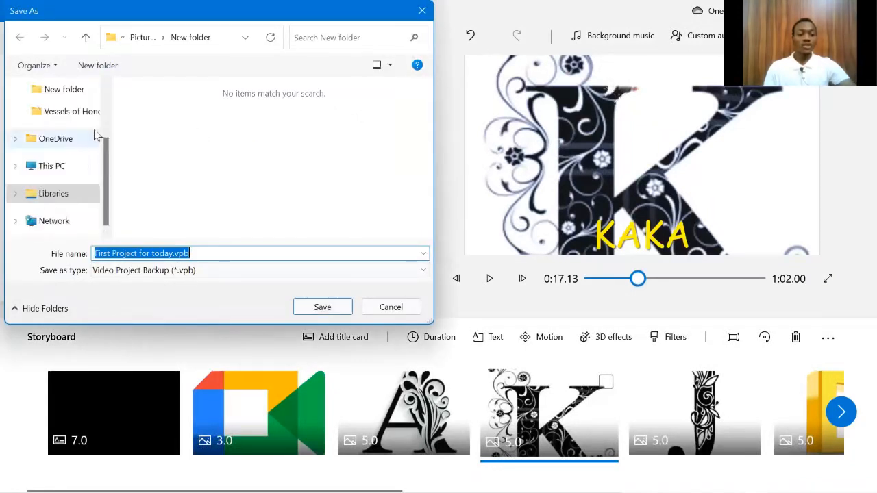
scroll(92, 137, "up", 2)
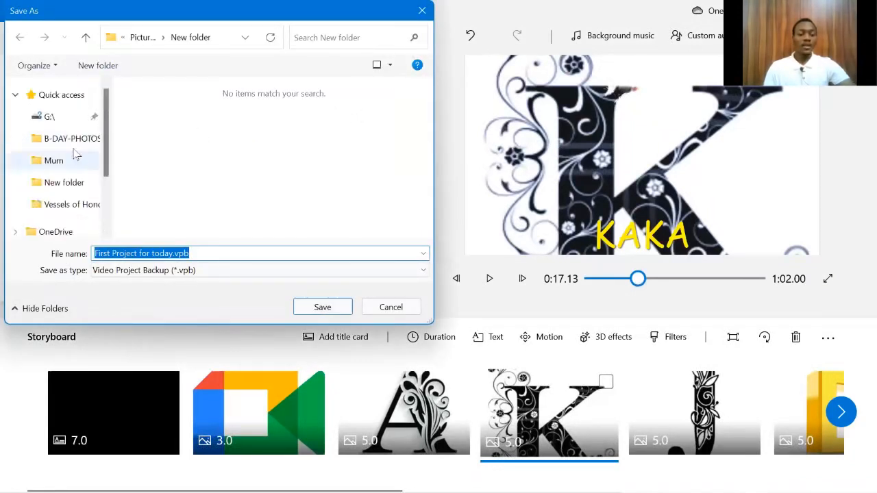
left_click(71, 139)
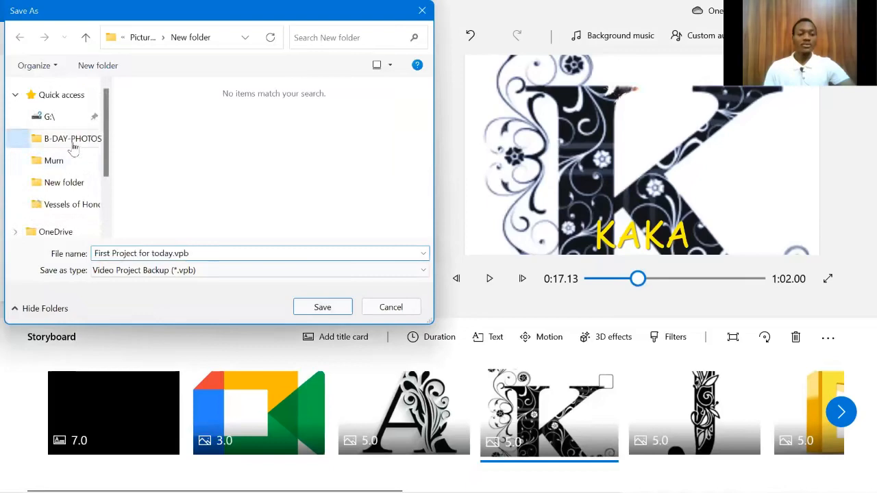
left_click(322, 307)
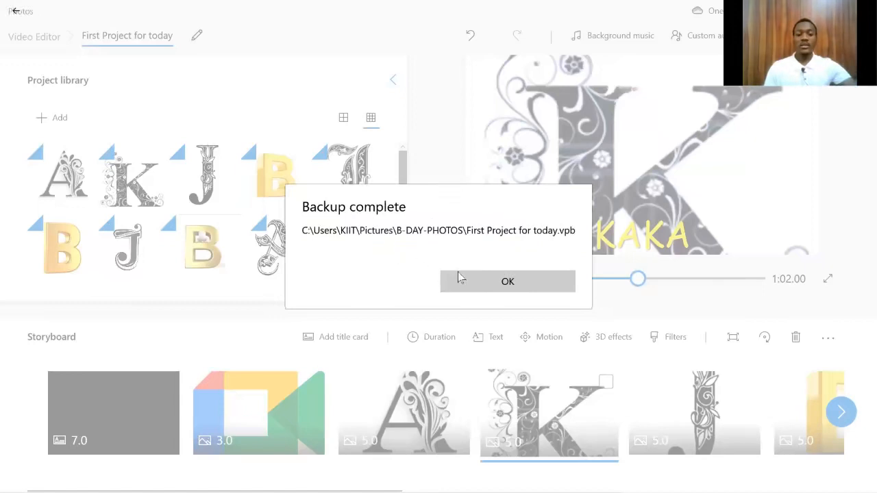
left_click(465, 283)
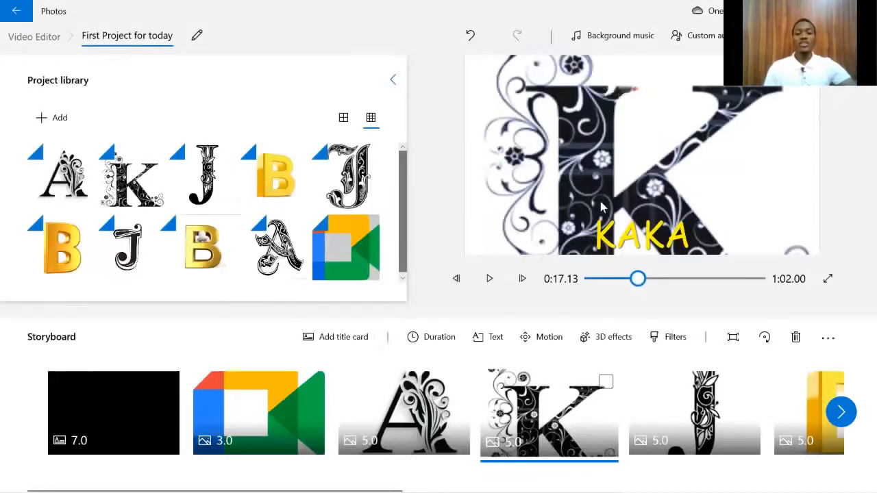
Step: Go to the first A image and rotate it repeatedly until it stands upright again
left_click(631, 281)
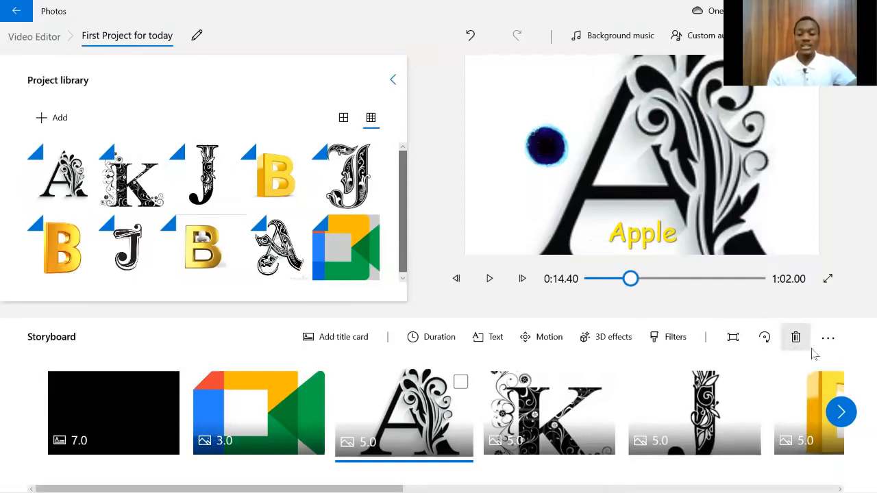
left_click(765, 337)
left_click(765, 337)
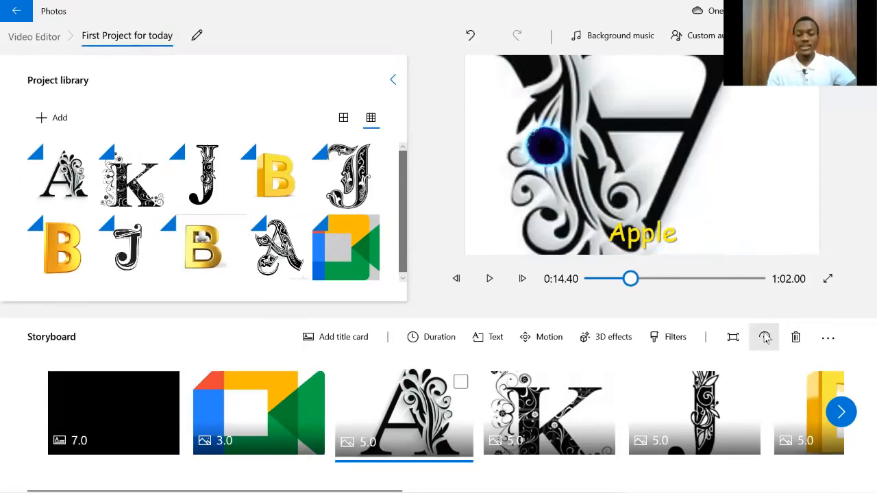
left_click(765, 338)
left_click(765, 338)
left_click(766, 338)
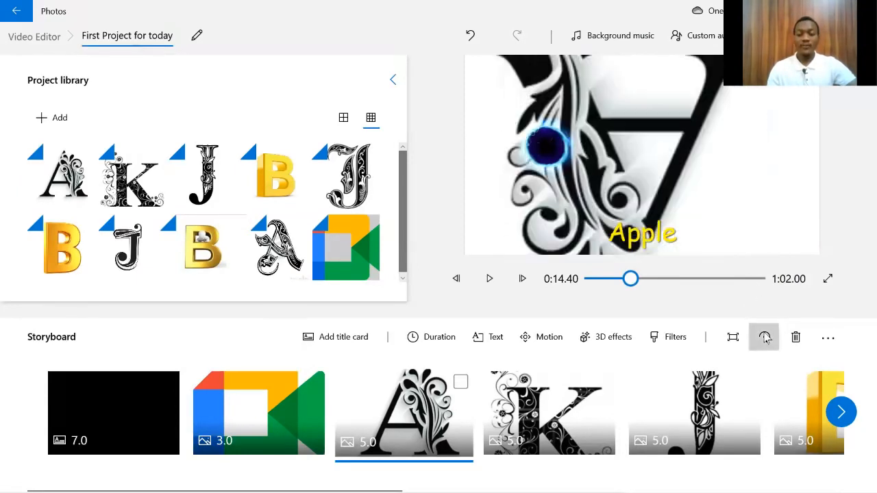
left_click(765, 338)
left_click(765, 338)
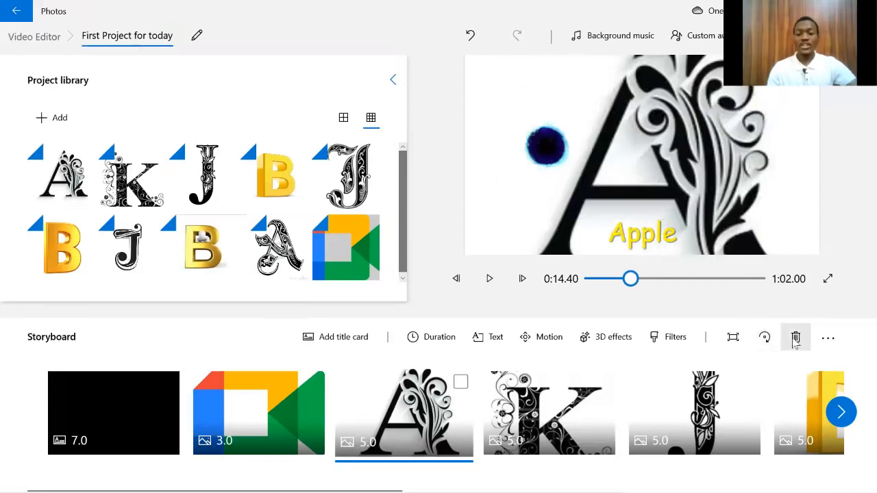
Step: Delete the first A image from the storyboard and undo the deletion
left_click(795, 338)
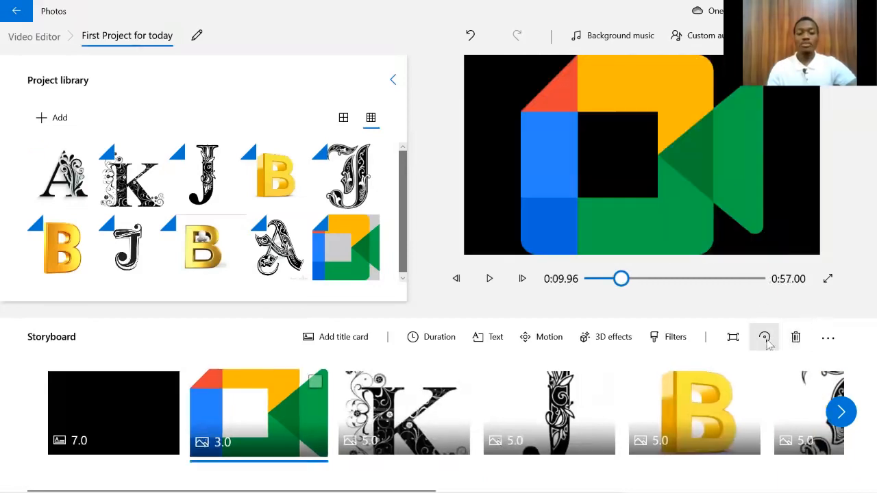
key("ctrl+z")
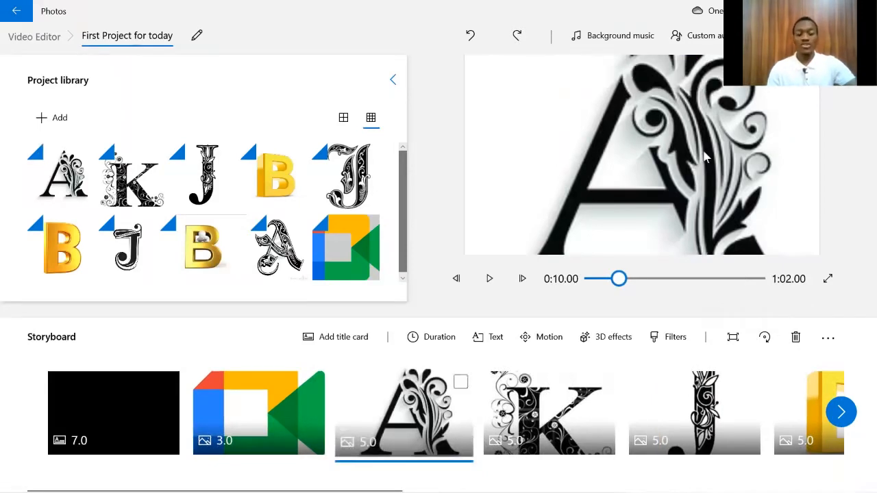
scroll(800, 369, "right", 5)
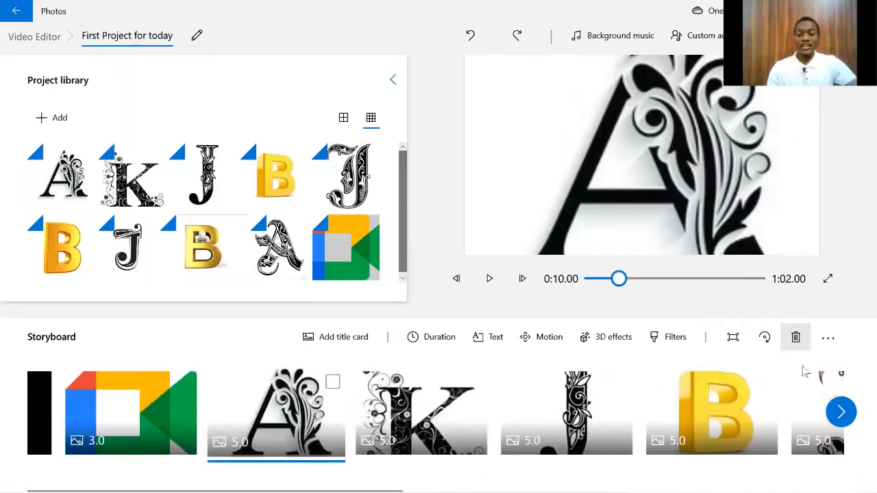
scroll(802, 385, "left", 4)
scroll(803, 384, "right", 5)
left_click(802, 381)
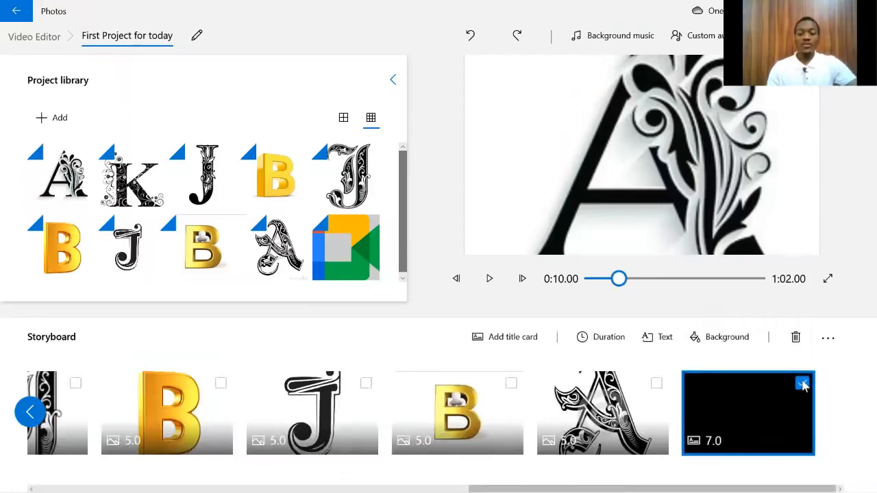
scroll(550, 416, "left", 2)
scroll(550, 417, "left", 3)
scroll(807, 388, "right", 5)
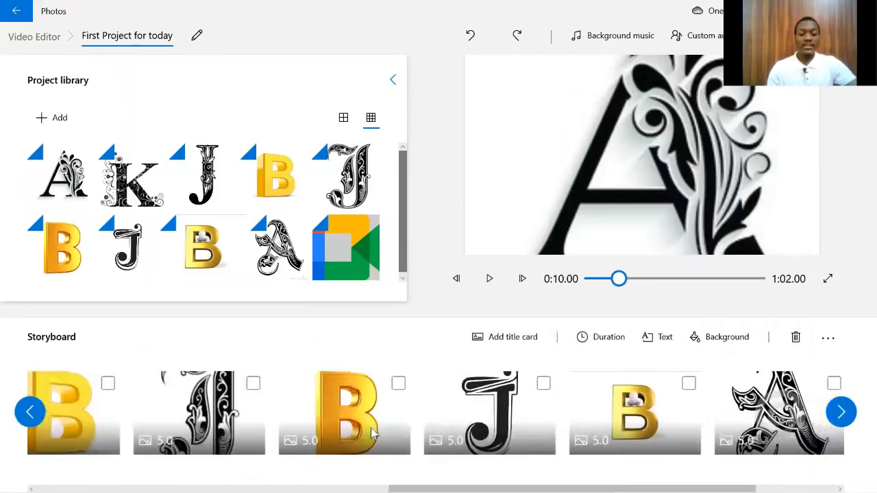
left_click(804, 383)
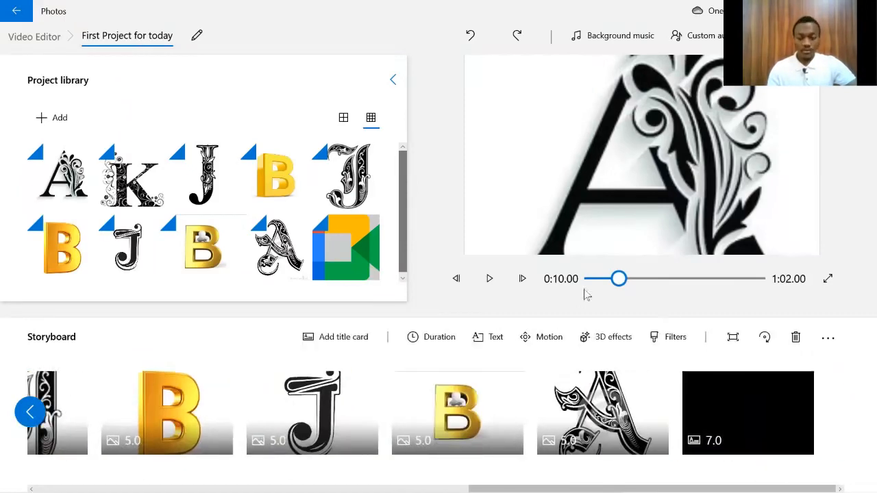
Step: Preview the built-in background music track "A magical season" and close the music selection without applying it
left_click(616, 37)
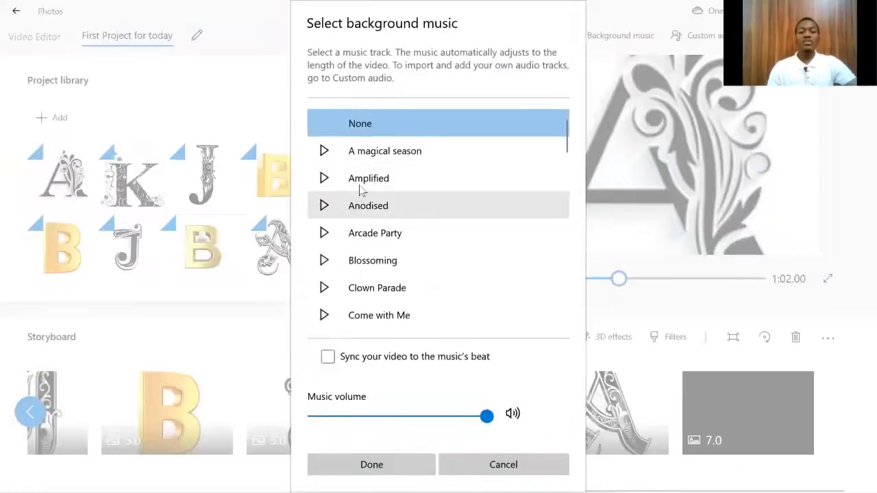
left_click(360, 189)
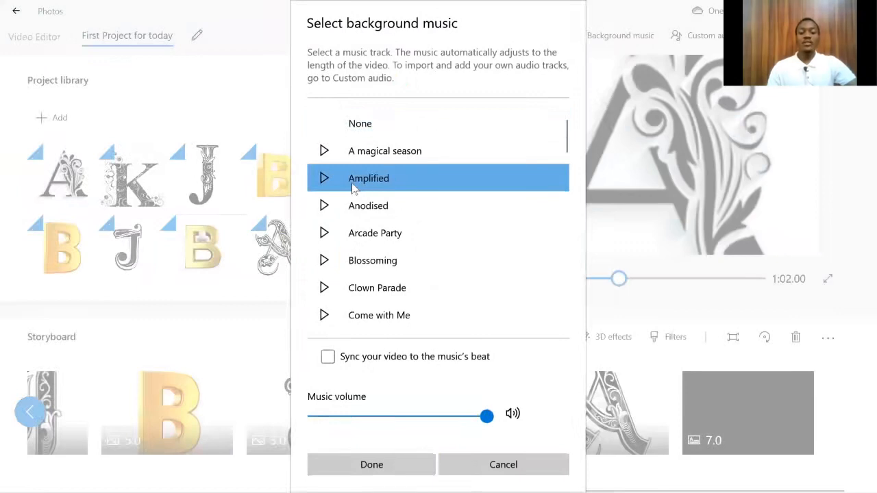
left_click(368, 162)
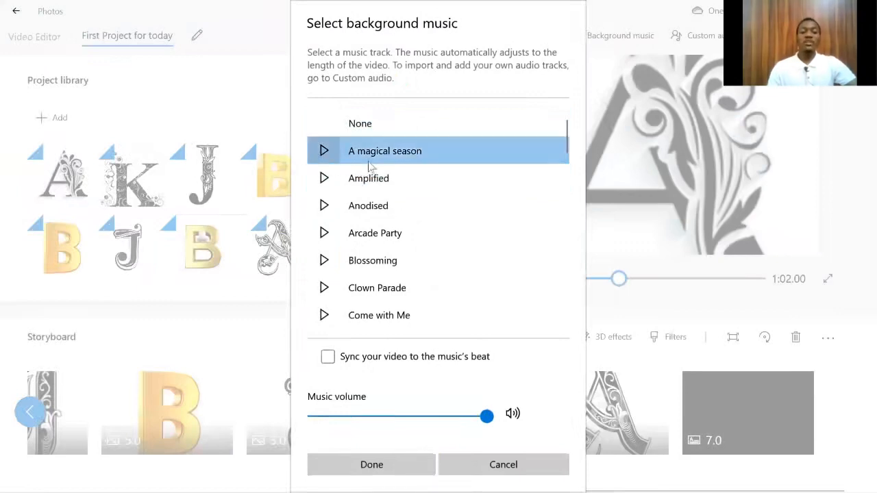
left_click(368, 163)
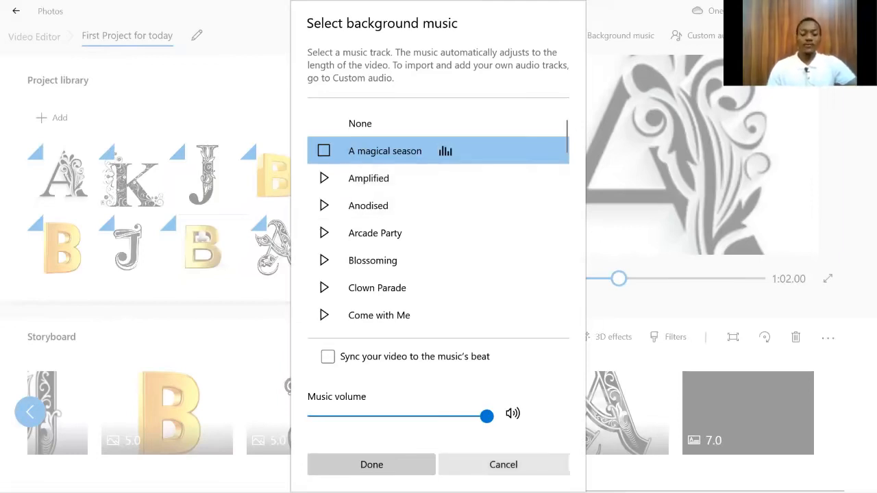
left_click(499, 471)
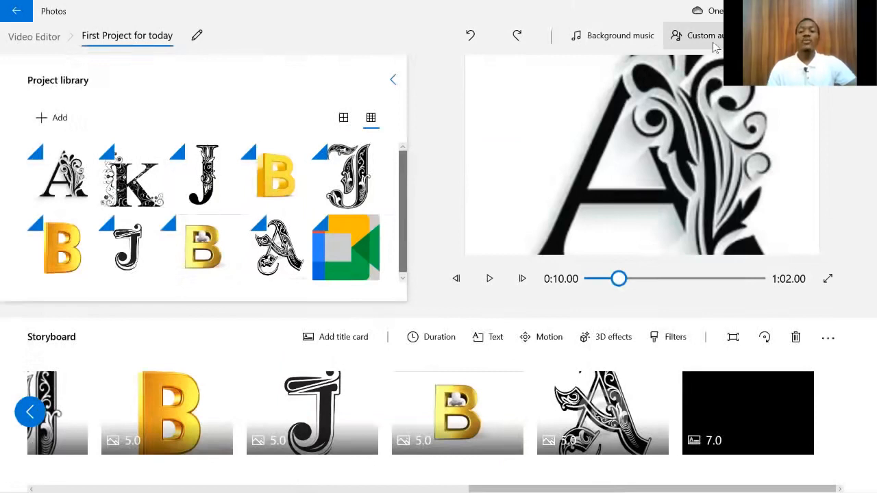
Step: Move the custom audio playhead to the video's start at 0:00.30 and browse to the VIDOE20 folder on DATA (D:) to add audio
left_click(705, 36)
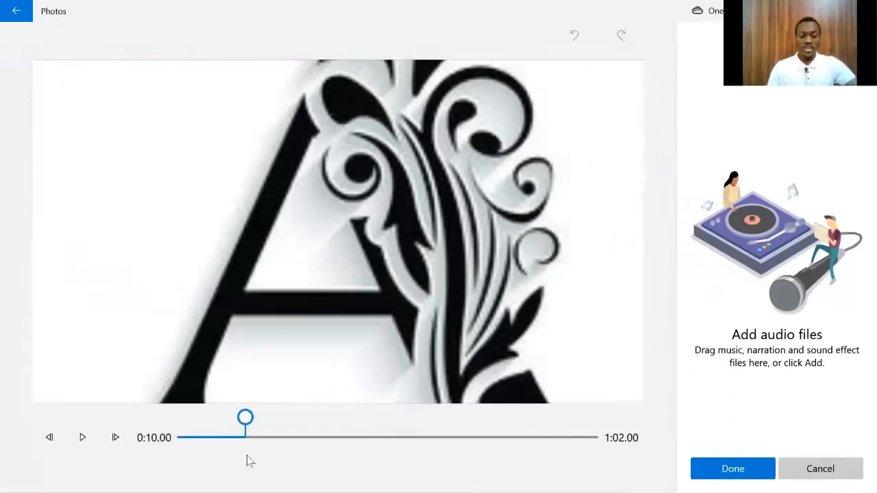
left_click_drag(245, 419, 180, 419)
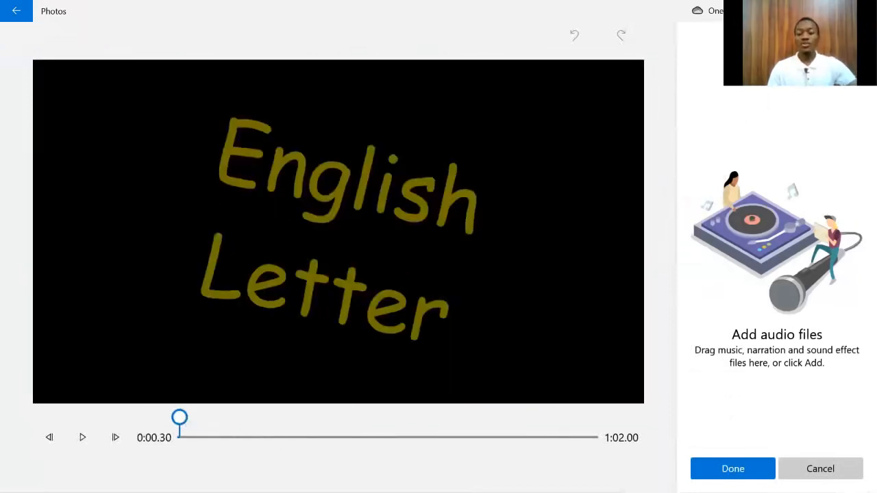
left_click(796, 99)
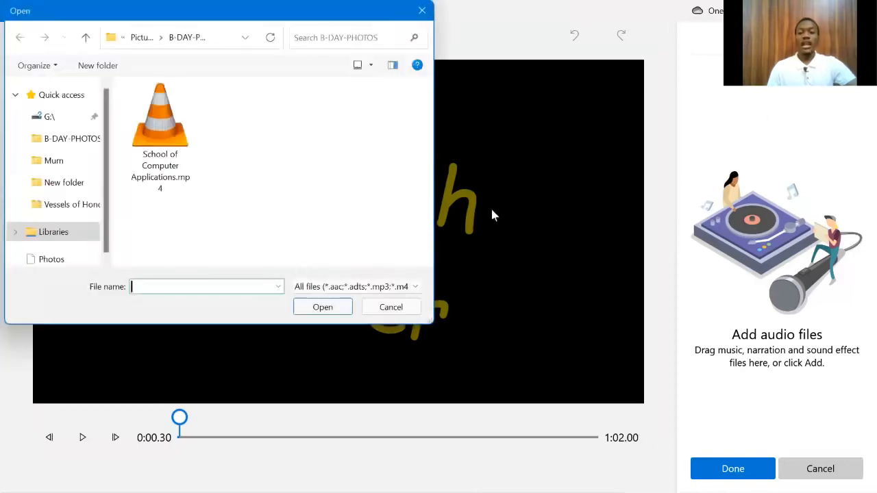
scroll(64, 244, "down", 1)
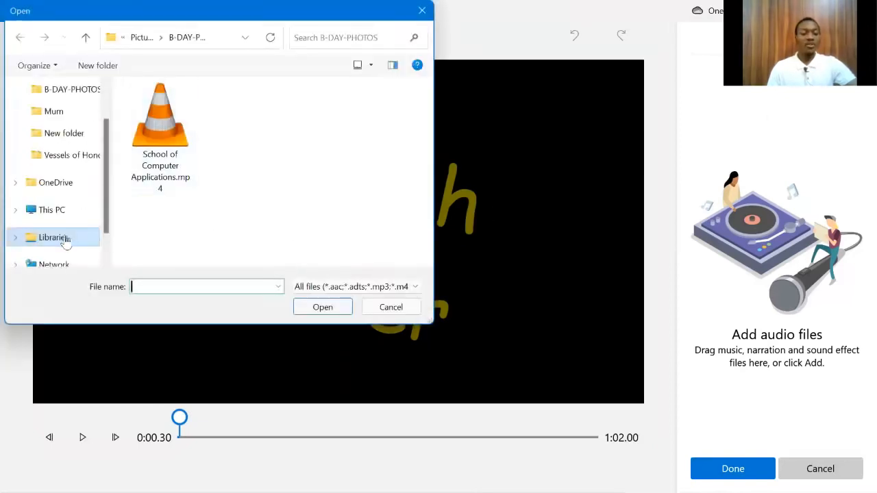
scroll(65, 241, "down", 1)
left_click(62, 170)
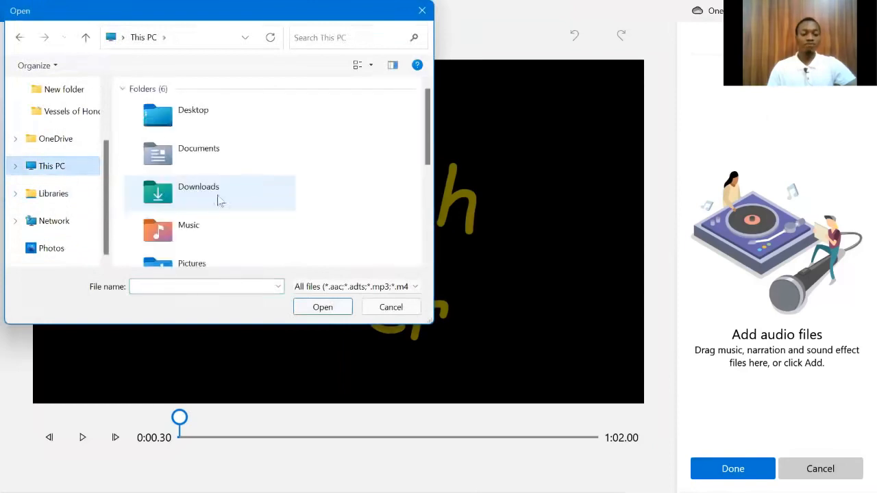
scroll(214, 202, "down", 3)
double_click(226, 200)
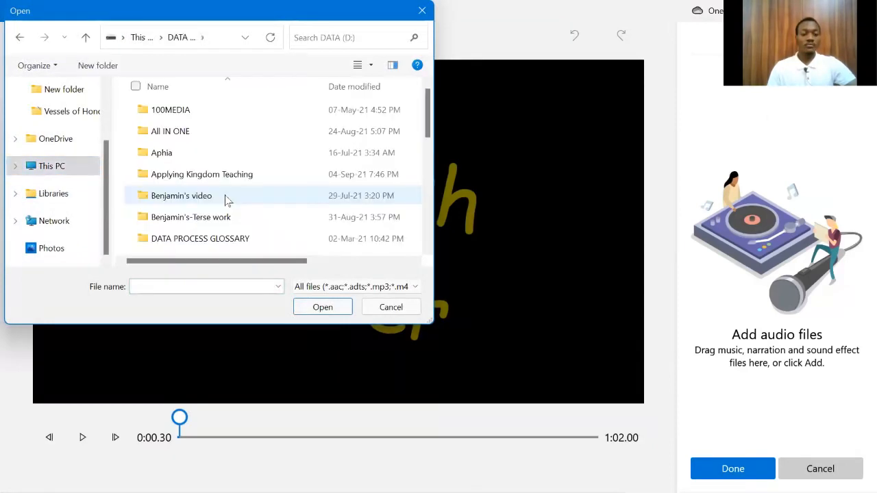
scroll(221, 201, "down", 5)
double_click(209, 224)
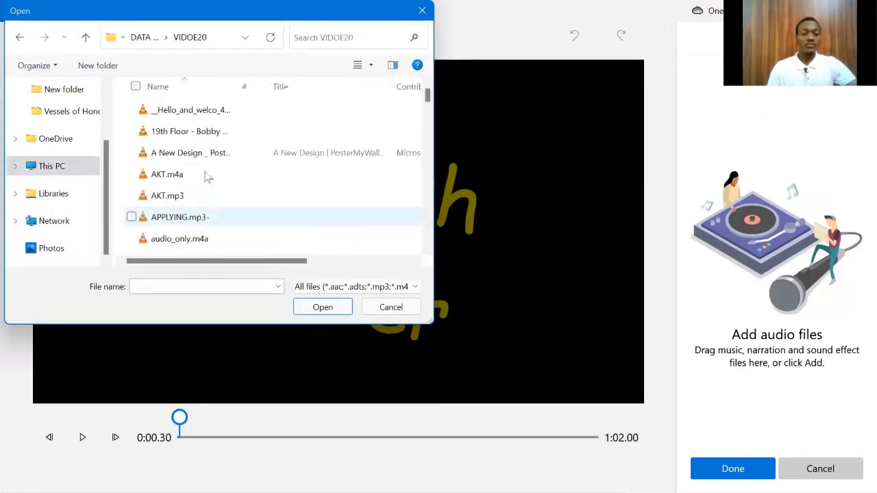
Step: Add the "Leaning On the Everlasting Arms" MP3 as custom audio over the whole video and play it back
scroll(207, 175, "down", 5)
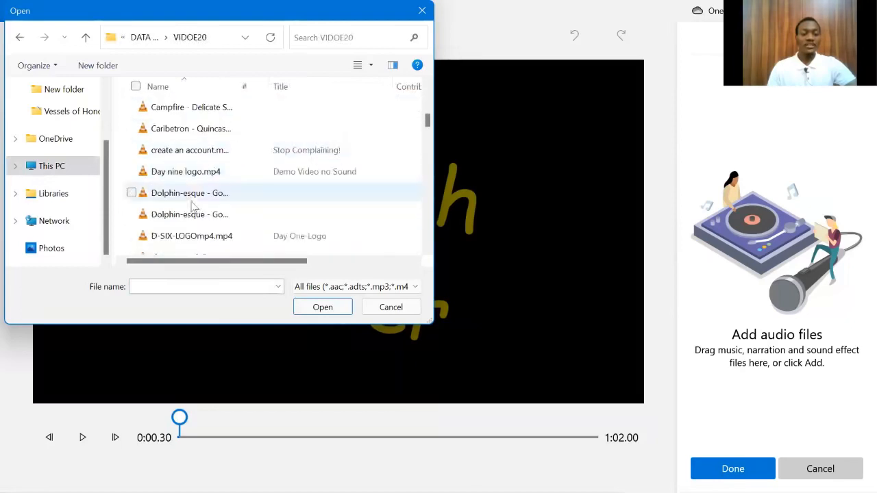
scroll(196, 185, "down", 3)
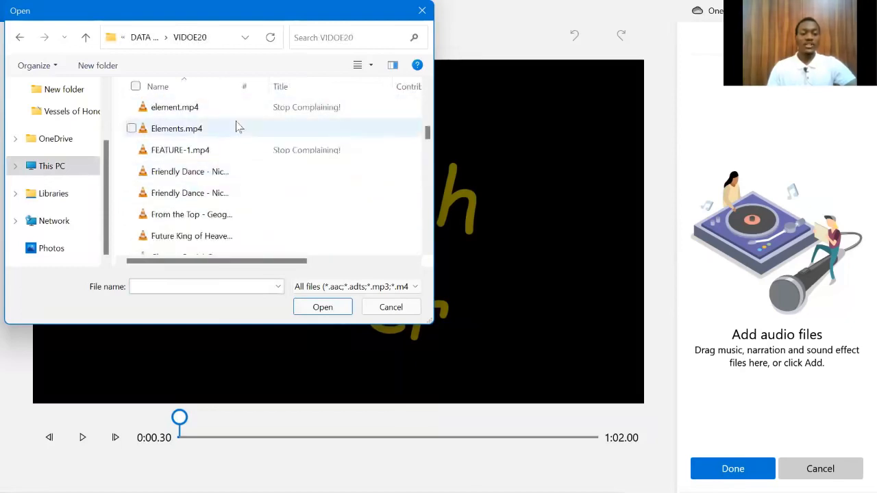
scroll(202, 168, "down", 3)
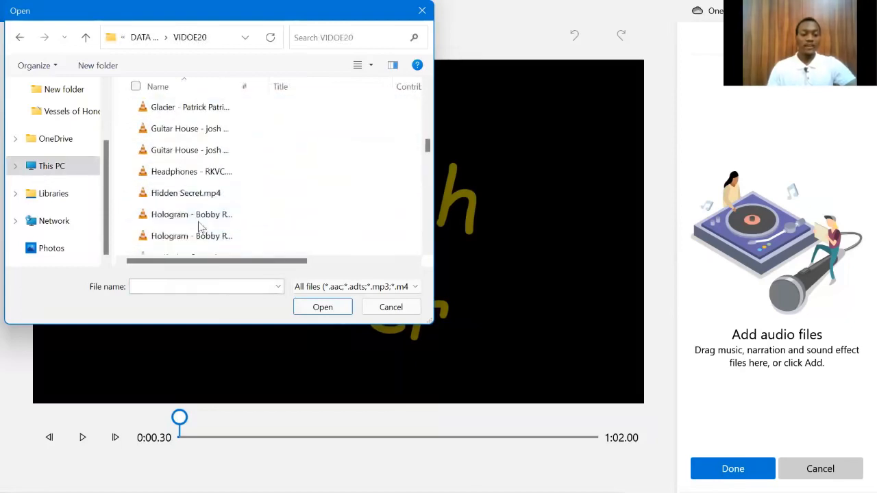
left_click(175, 171)
left_click(198, 154)
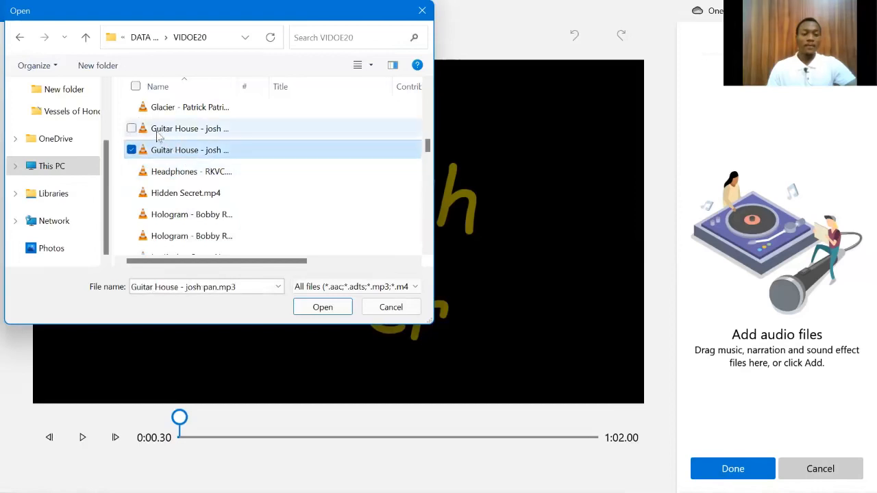
scroll(171, 218, "down", 3)
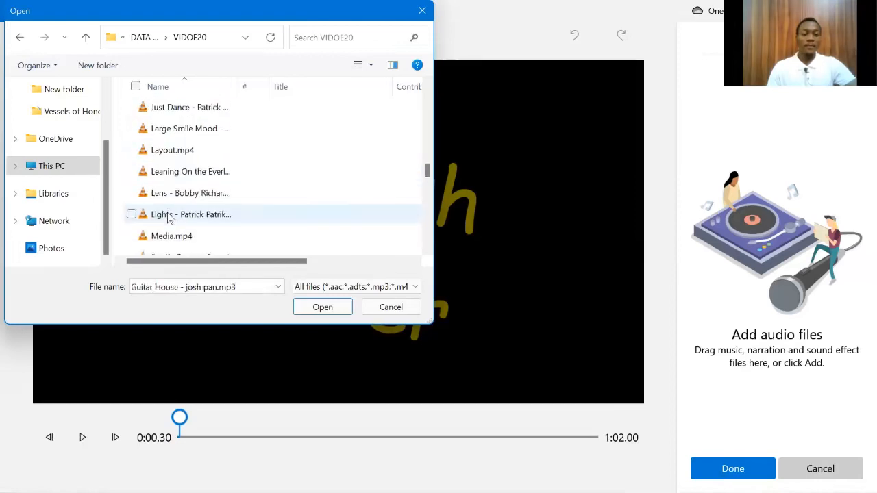
left_click(176, 173)
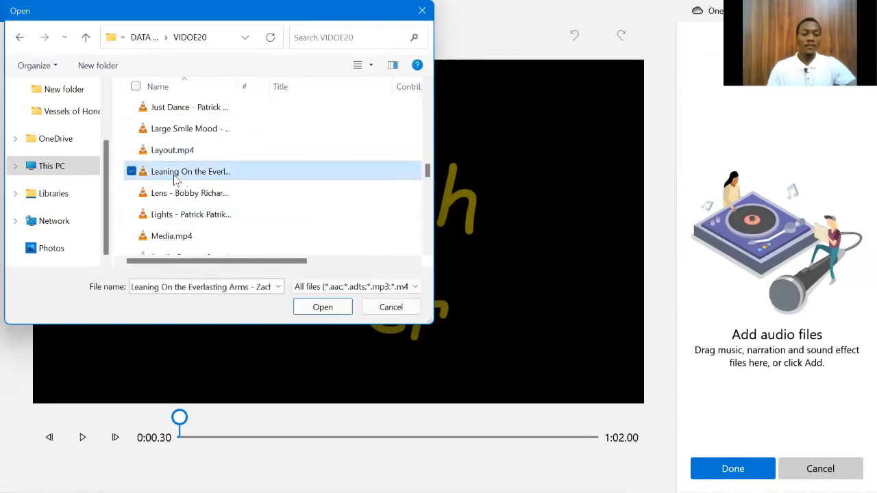
left_click(324, 307)
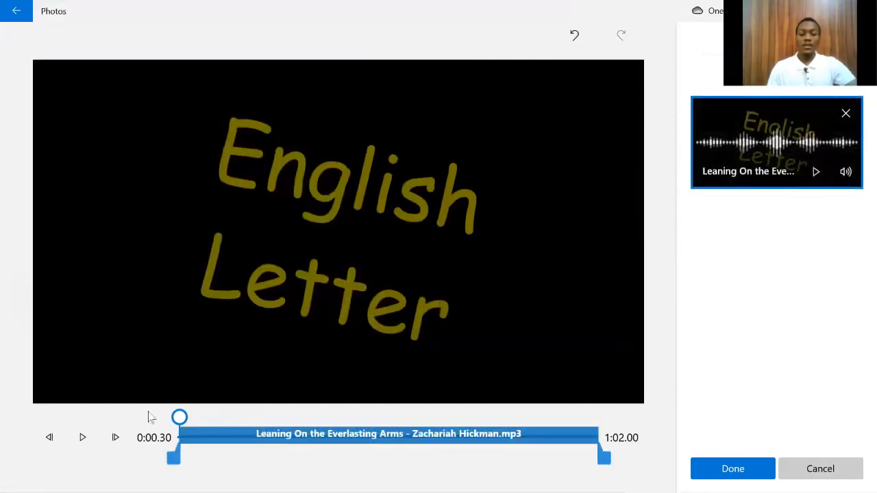
left_click(82, 437)
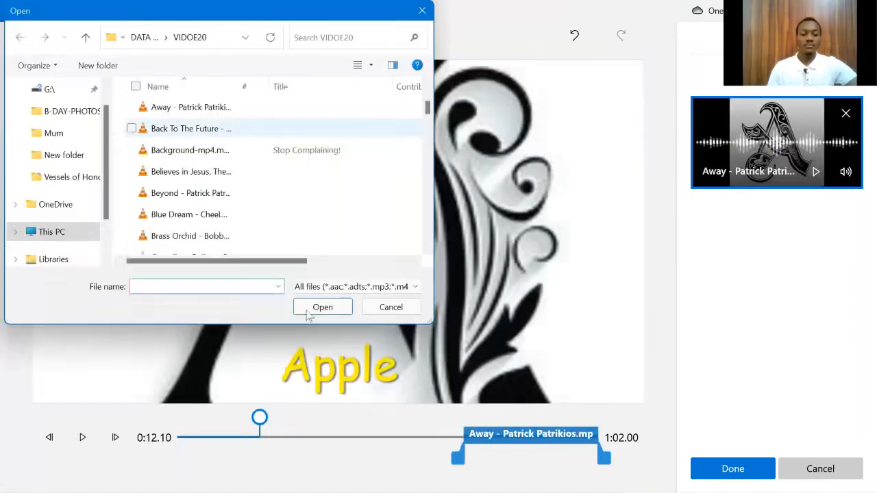
Step: Add "Back To The Future - Ofshane.mp3" starting at the video's beginning, play it through, and apply the custom audio
left_click(313, 308)
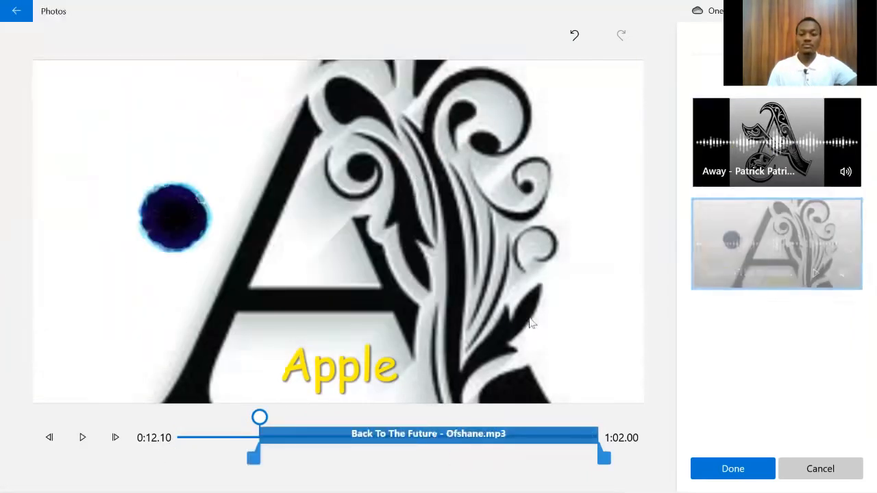
left_click_drag(457, 439, 357, 440)
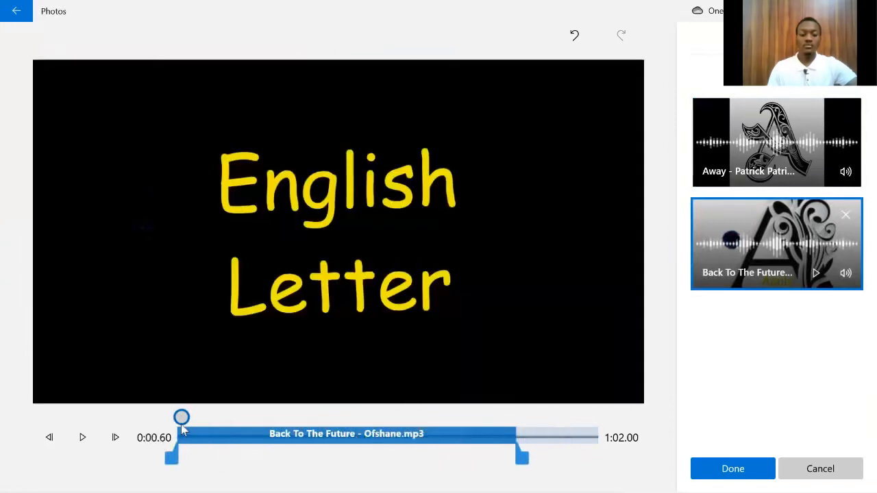
left_click(181, 432)
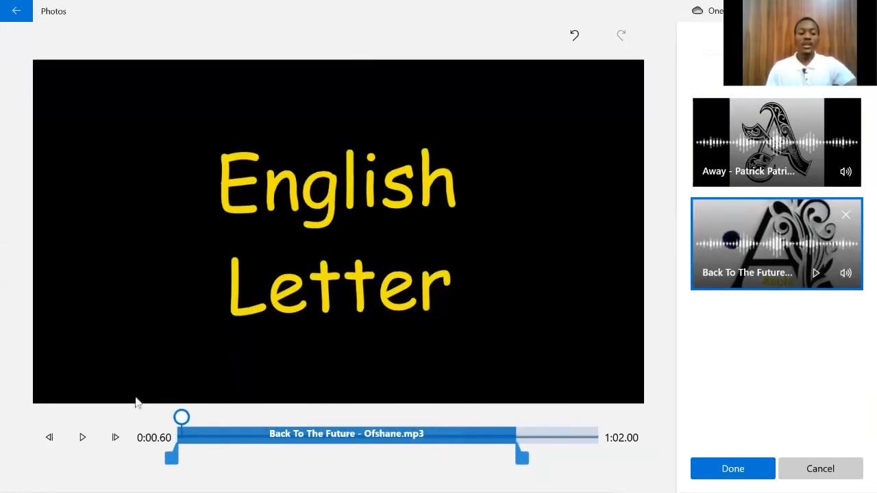
left_click(84, 436)
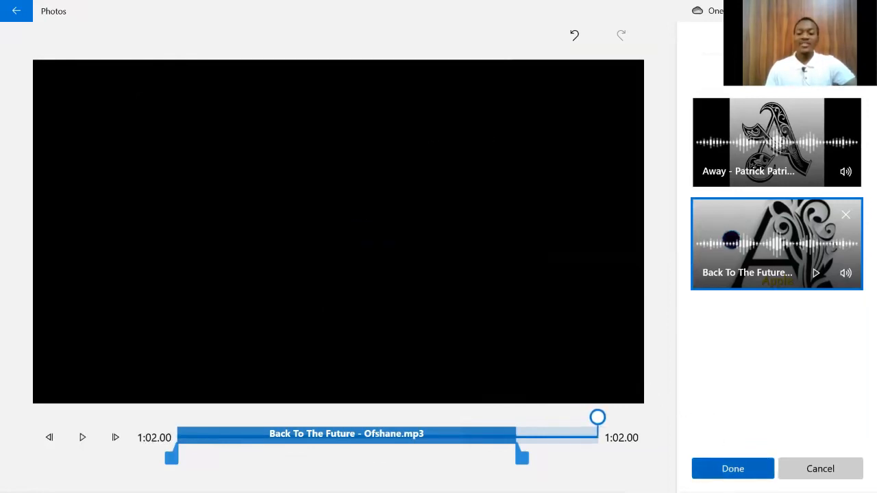
left_click(722, 470)
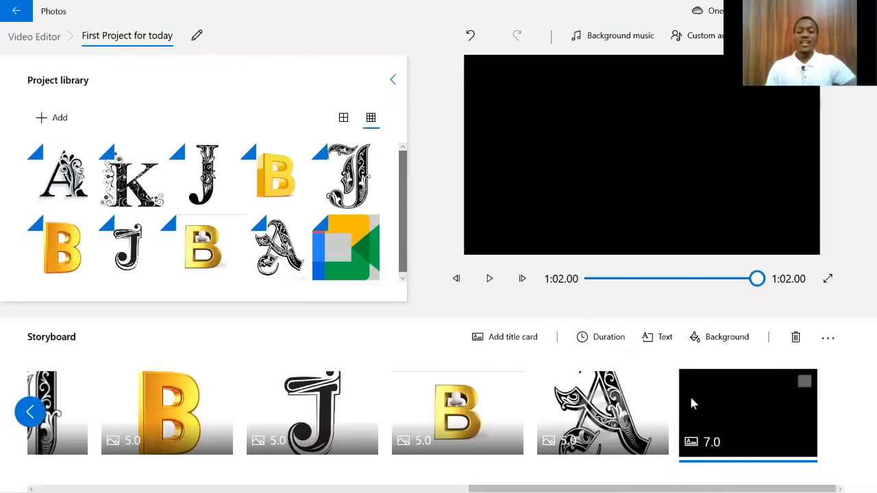
scroll(689, 394, "up", 3)
scroll(689, 394, "down", 3)
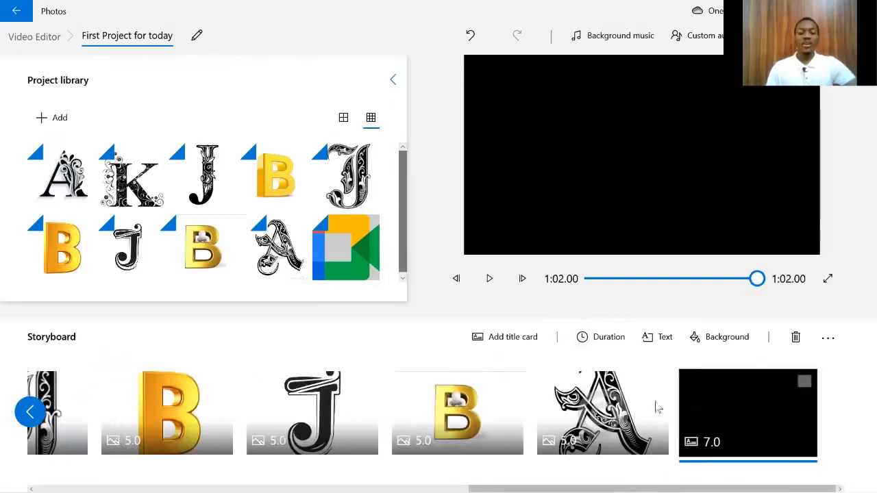
scroll(655, 405, "up", 5)
scroll(570, 404, "down", 3)
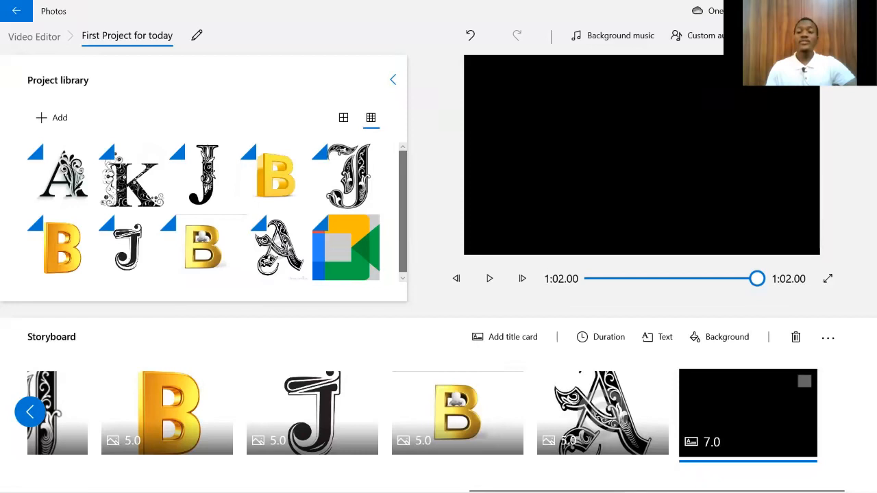
Step: Export the finished video in High 1080p quality as "First Project for today.mp4" in the B-DAY-PHOTOS folder
left_click(788, 34)
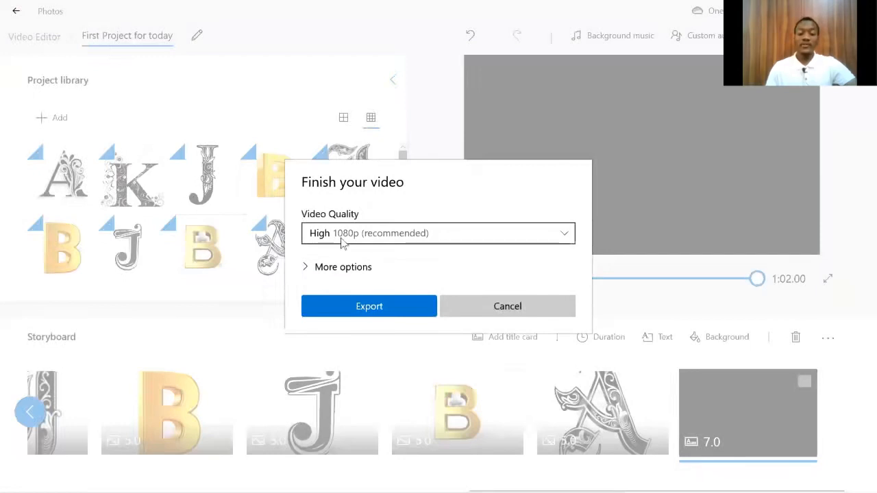
left_click(565, 236)
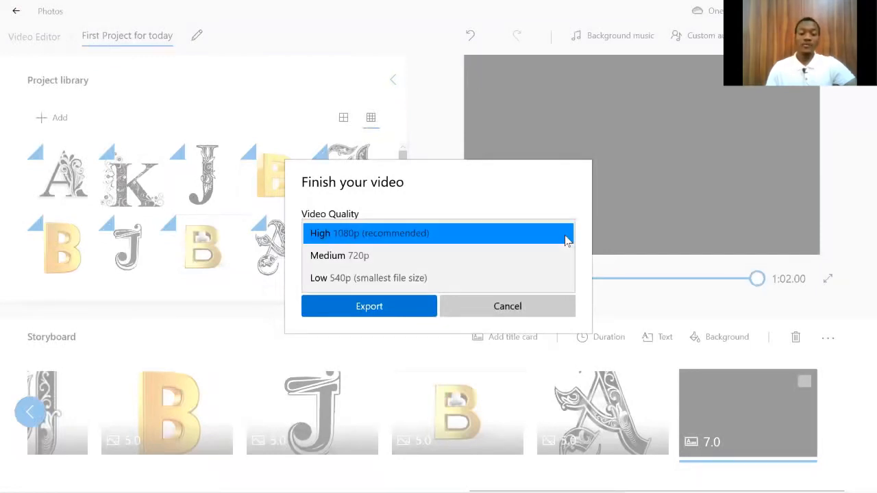
left_click(565, 236)
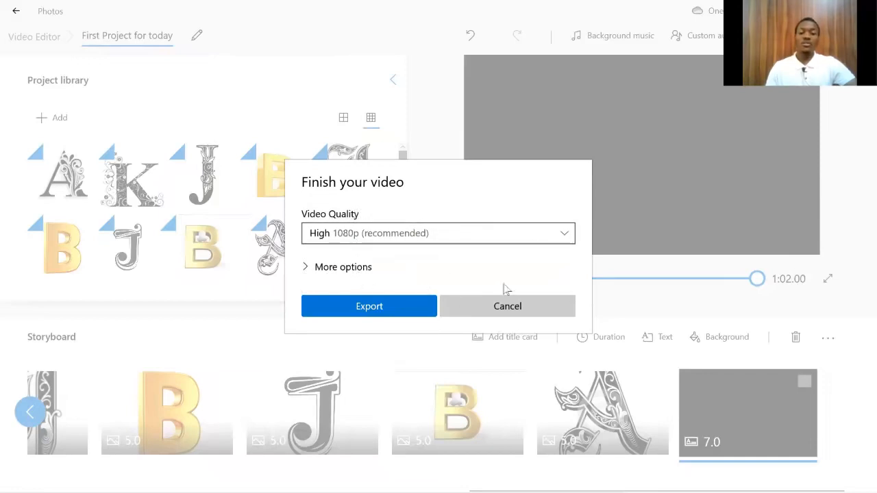
left_click(384, 311)
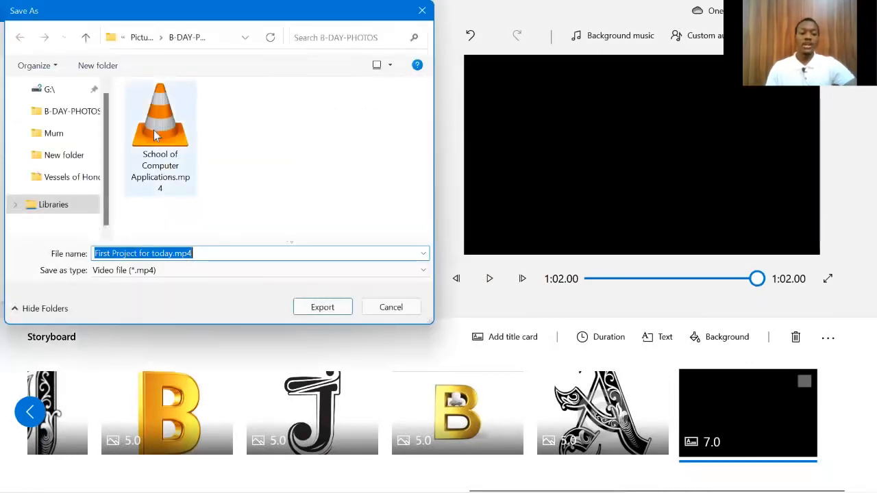
scroll(97, 163, "up", 1)
left_click(78, 140)
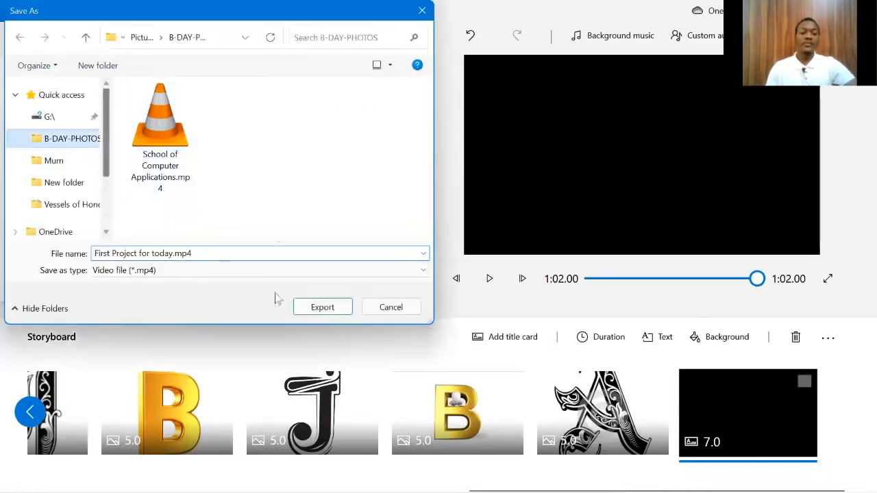
left_click(321, 307)
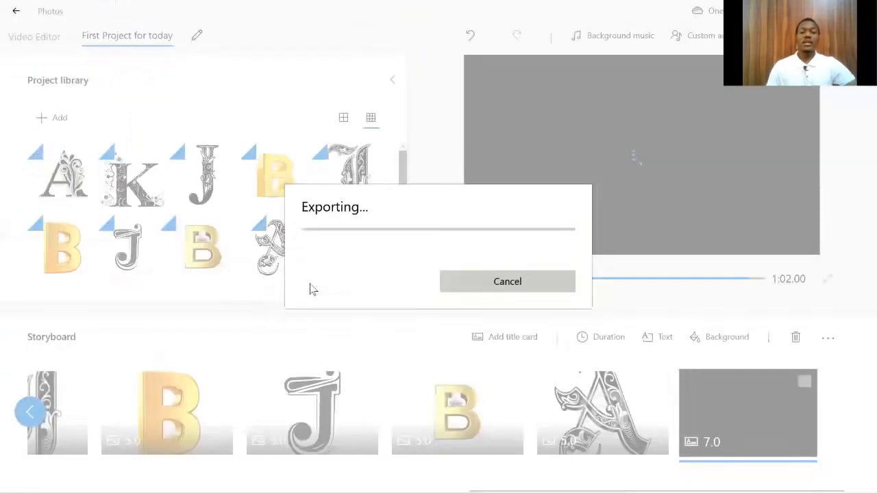